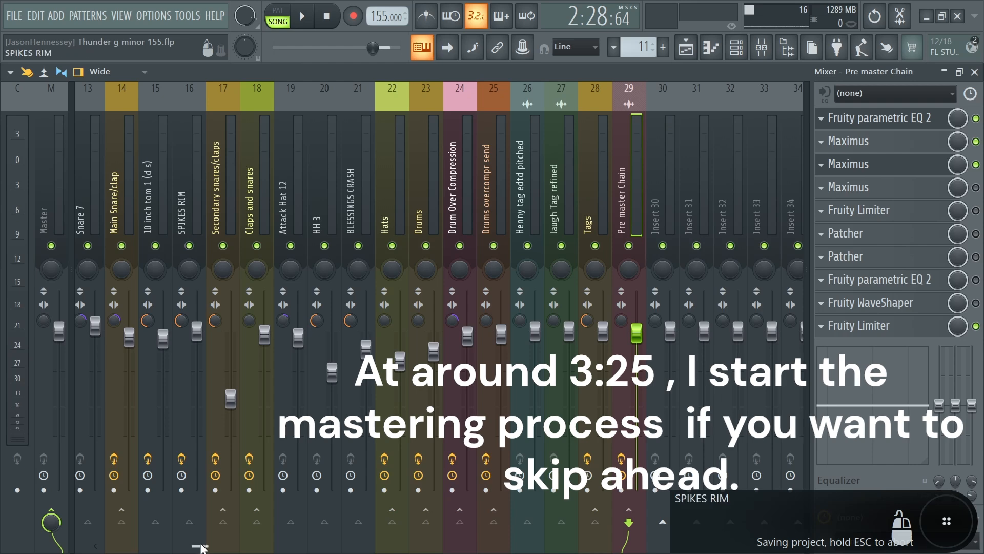
Step: Review the effect chains of the All Mels, Drums, Drum Over Compression and Drums overcompr send mixer tracks
drag(200, 547, 123, 547)
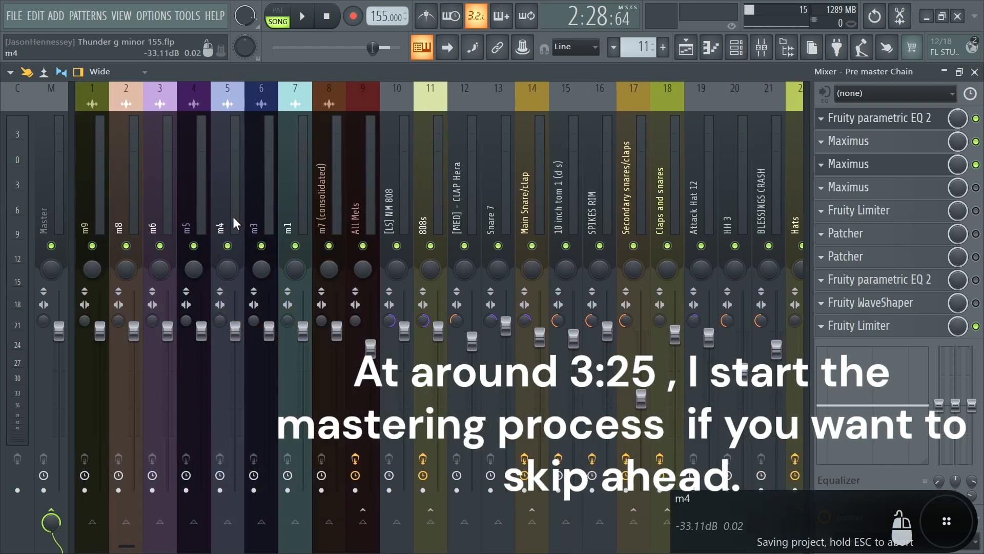
click(356, 214)
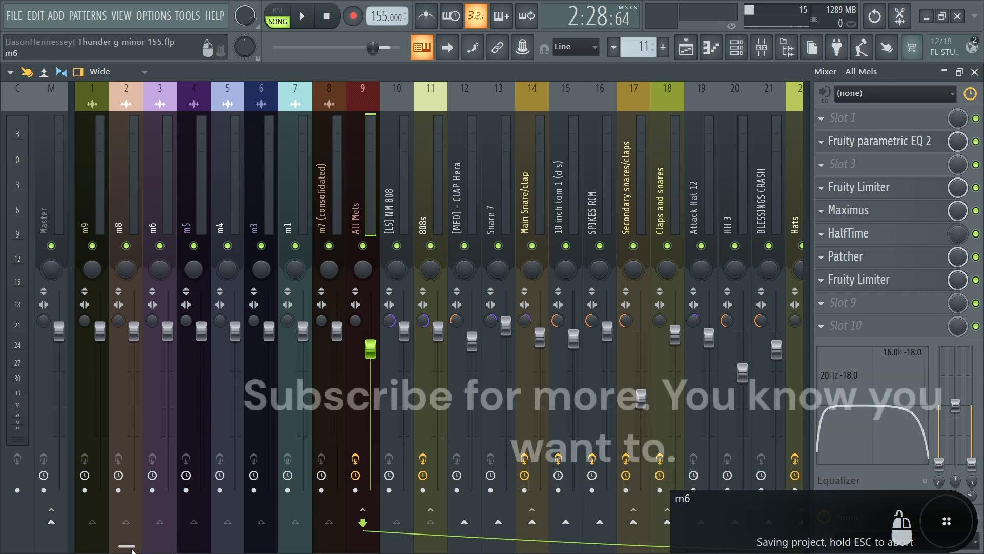
drag(128, 546, 168, 547)
drag(192, 185, 599, 208)
click(616, 213)
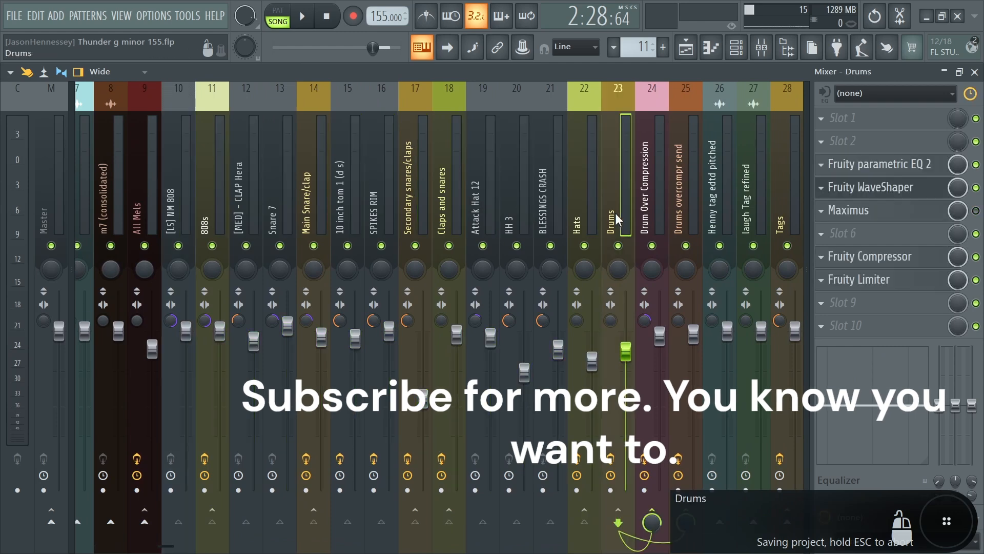
click(651, 216)
click(681, 210)
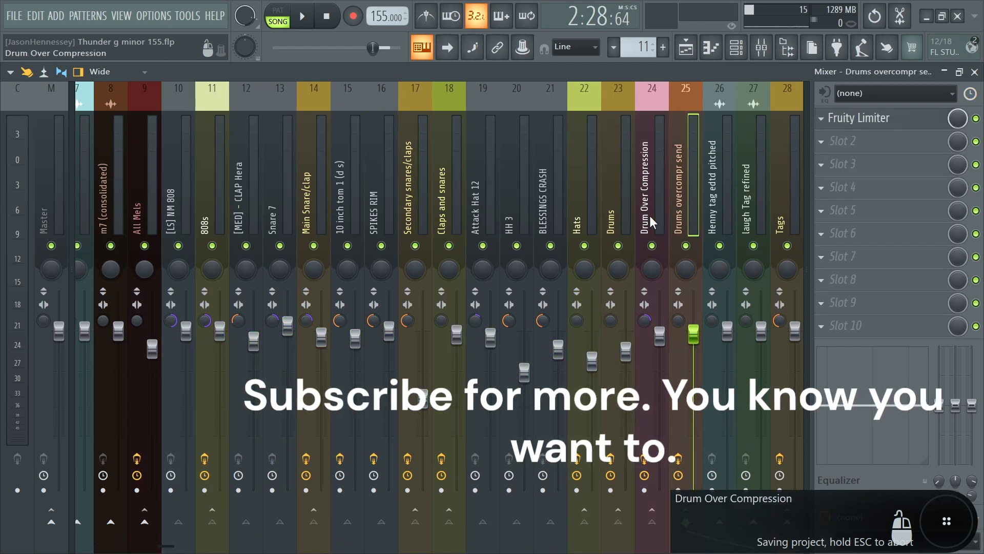
click(650, 215)
click(676, 209)
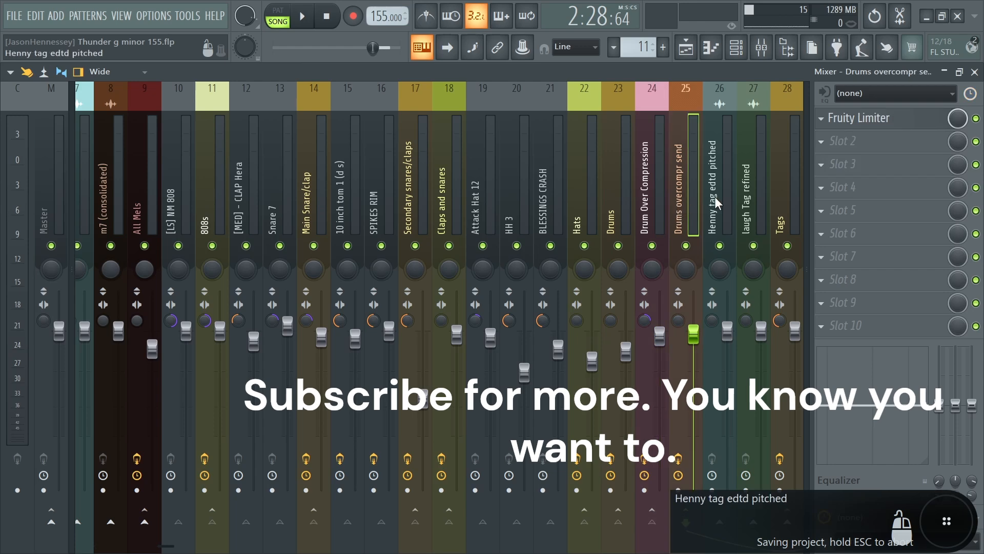
Step: Select the Pre master Chain mixer track and examine the band settings of its first Fruity parametric EQ 2
drag(167, 546, 236, 546)
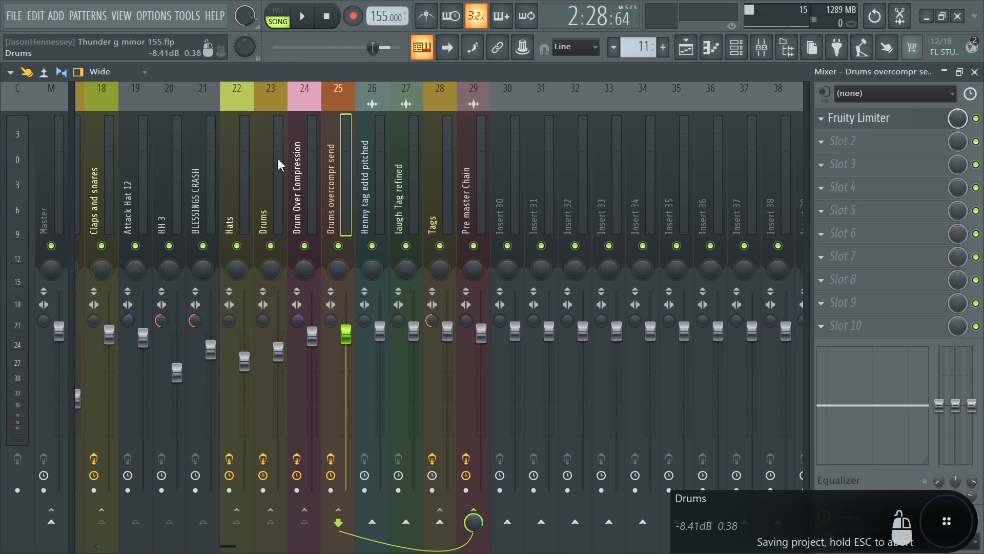
click(466, 189)
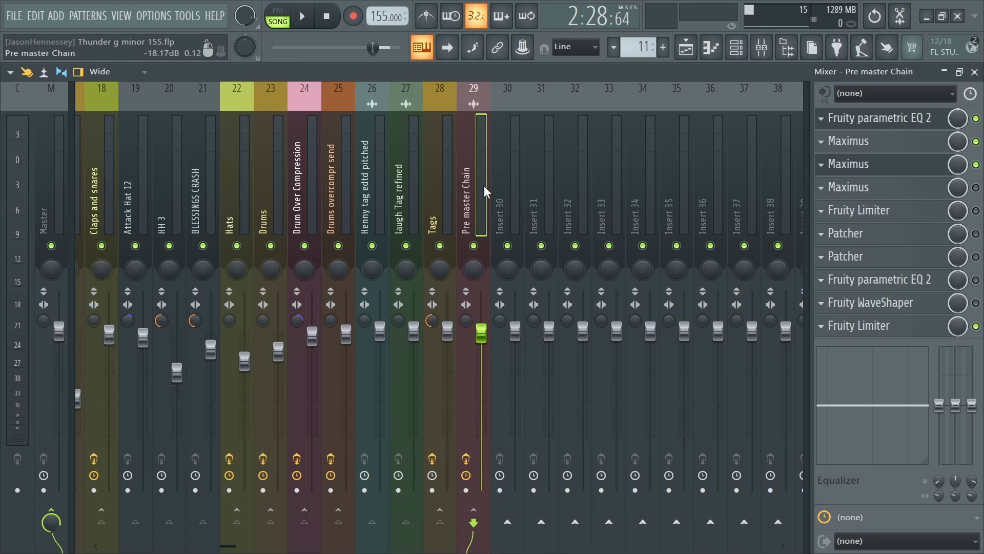
key(ctrl+s)
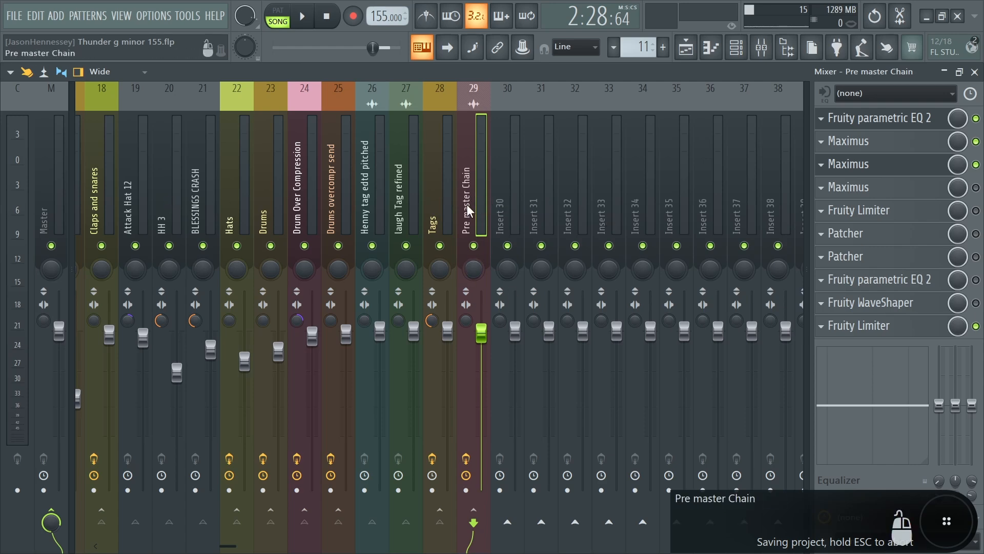
click(895, 128)
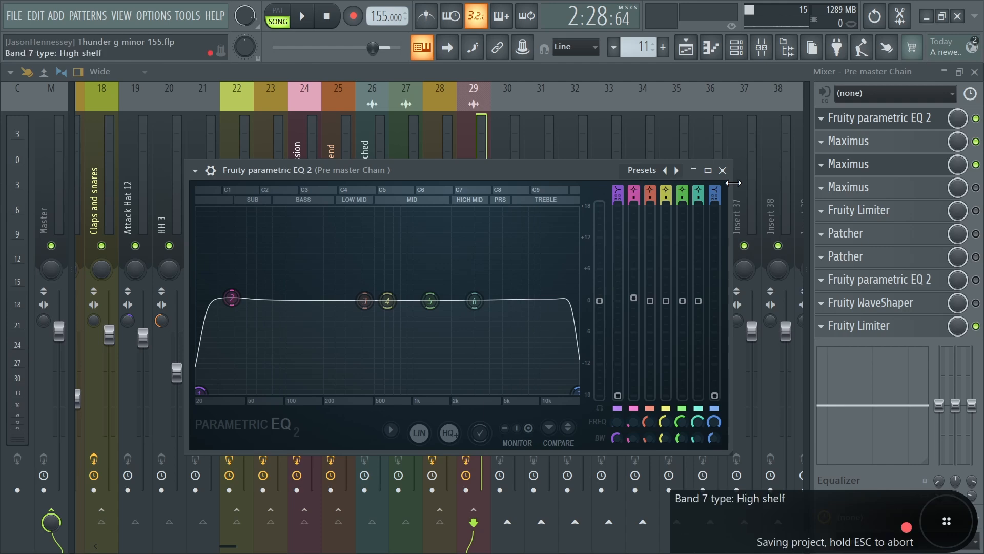
click(722, 170)
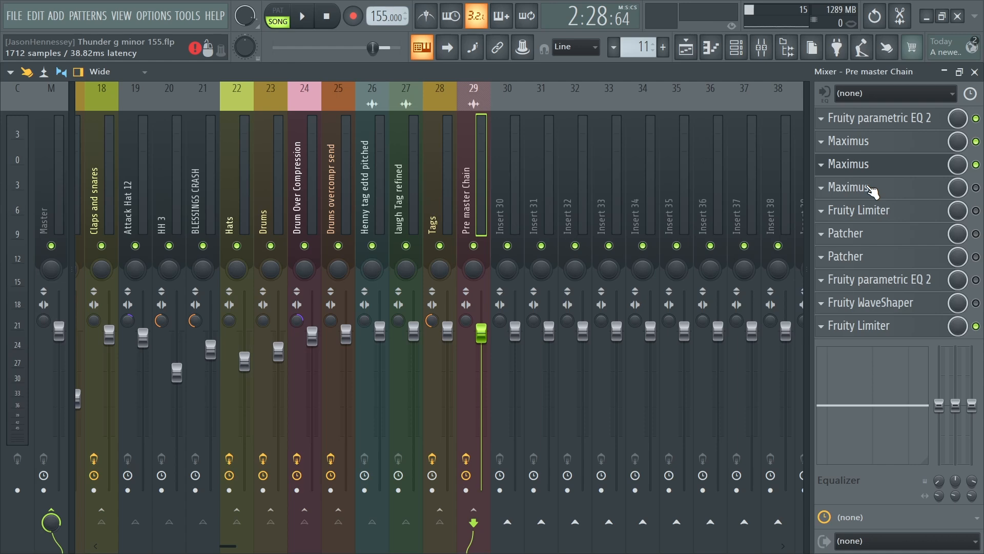
key(ctrl+s)
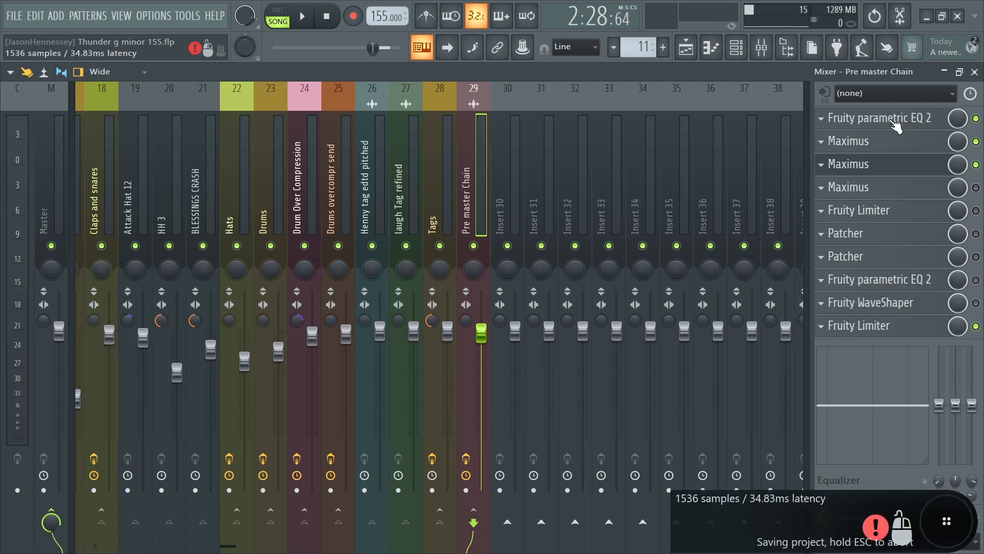
Step: Open the first Maximus on the Pre master Chain and examine the low band's frequency range and compression curve points
click(870, 146)
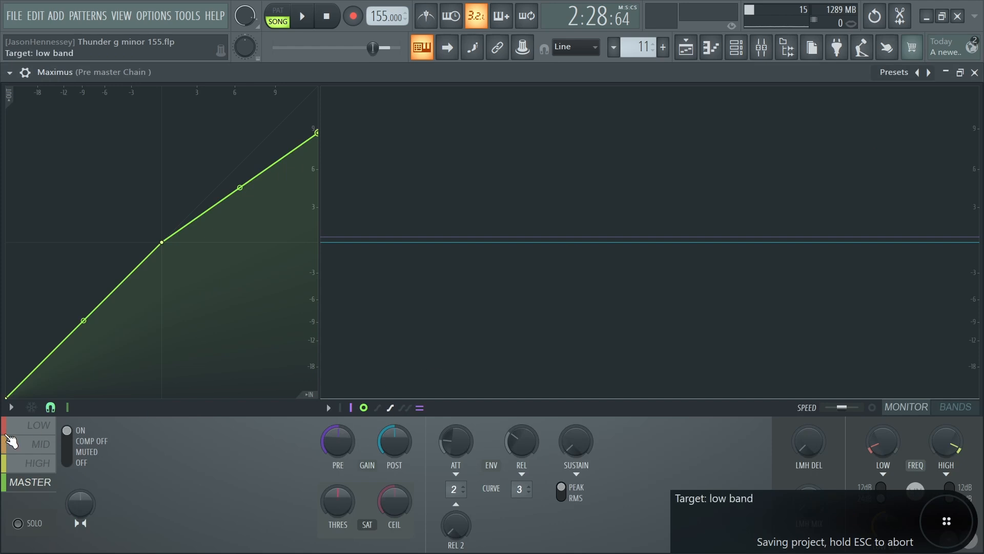
click(23, 431)
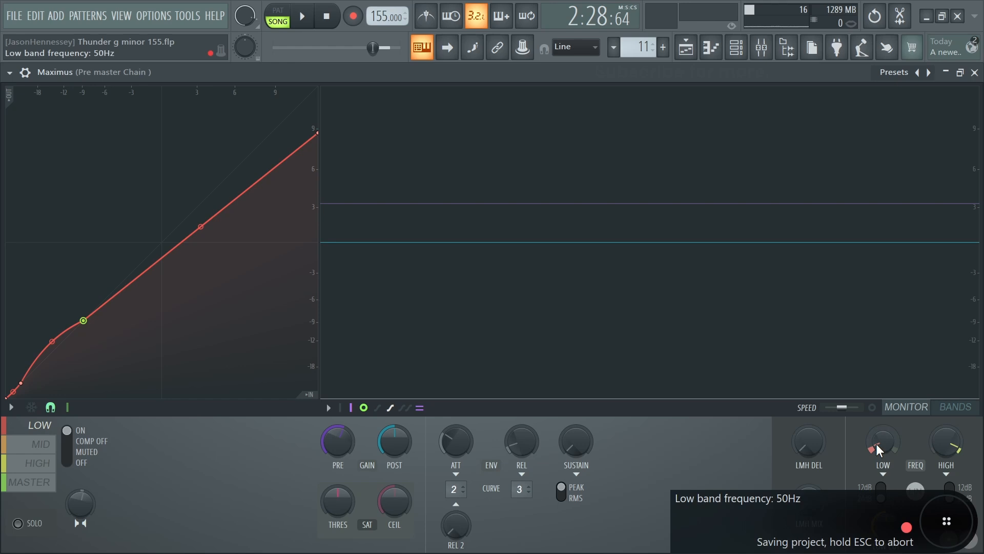
click(956, 407)
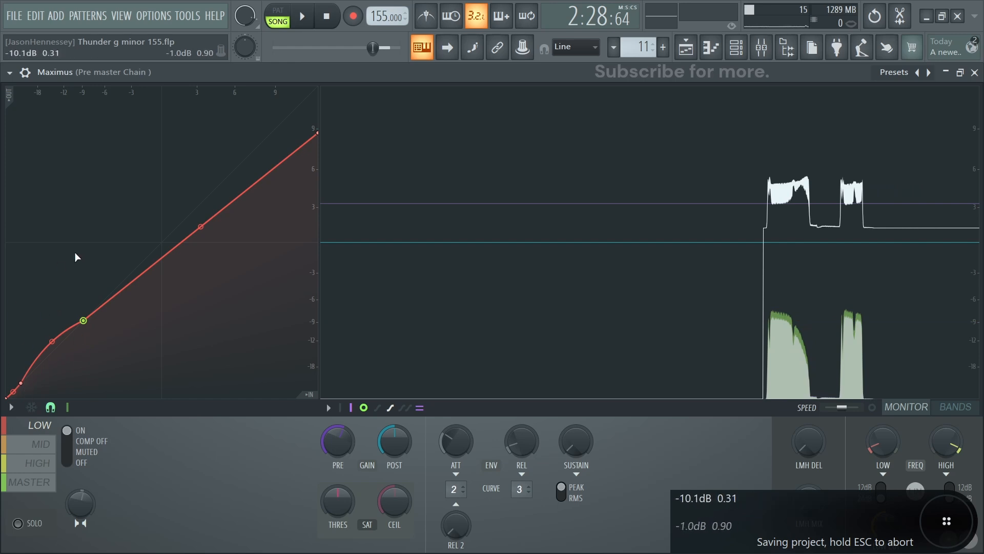
click(23, 383)
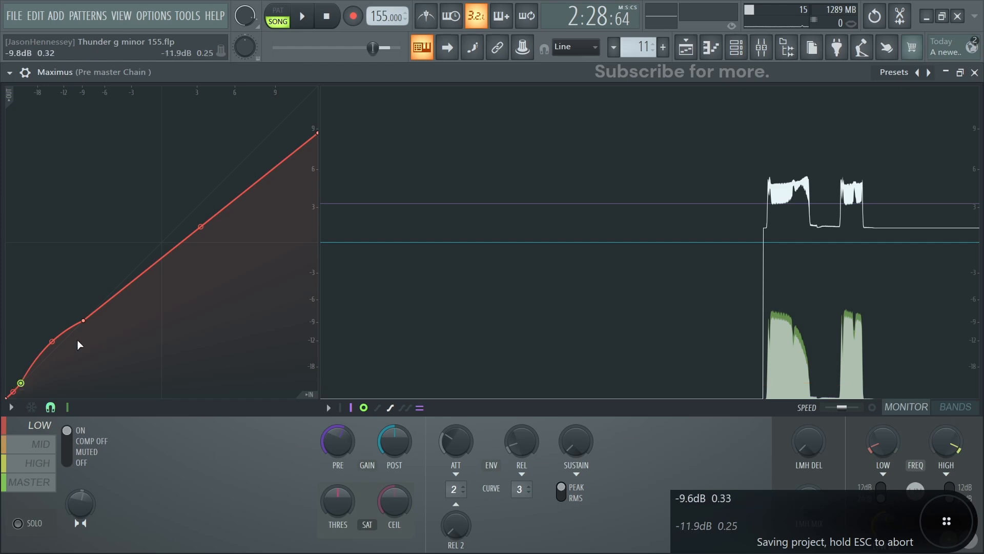
click(84, 321)
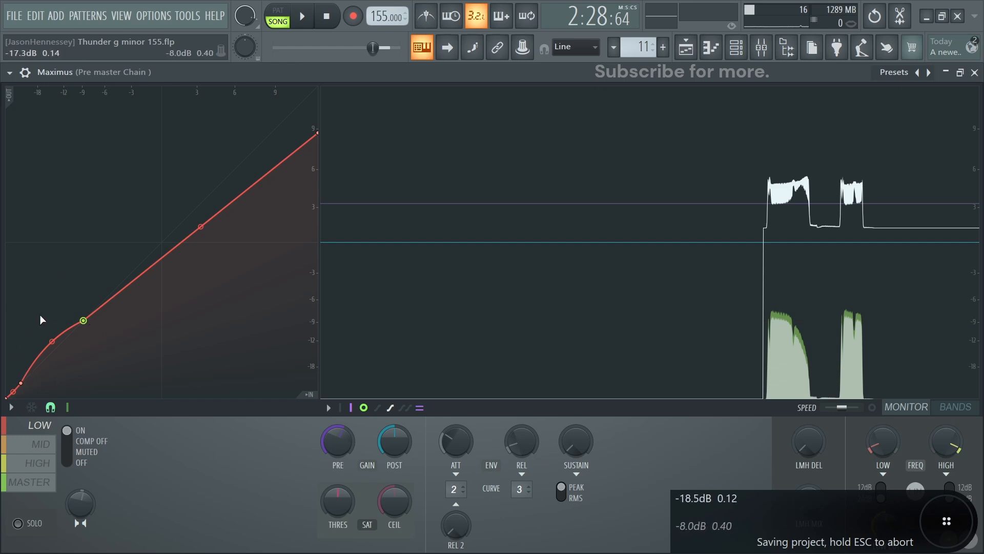
Step: Compare the mid band's compression curve with the low band's, and bring up the high band's curve
click(47, 445)
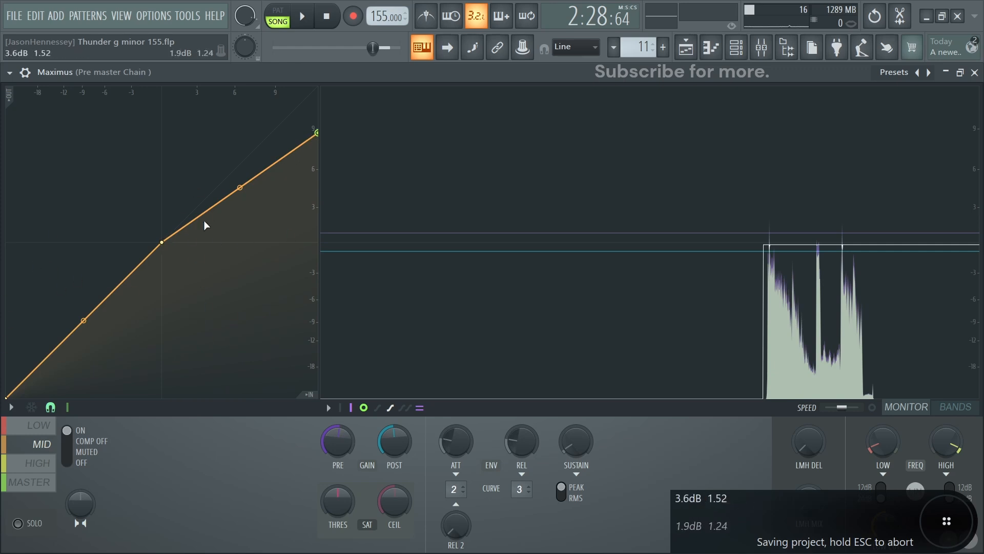
click(37, 430)
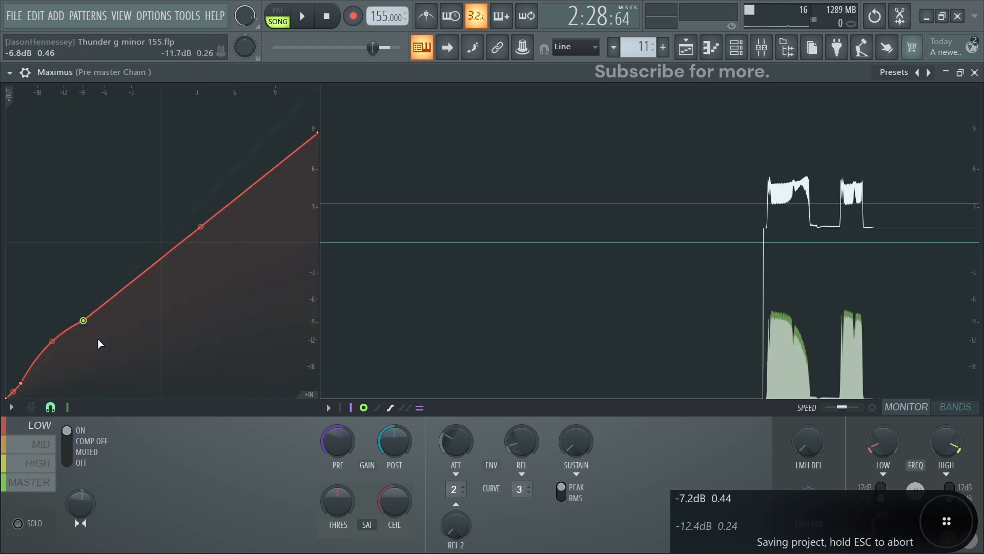
click(39, 446)
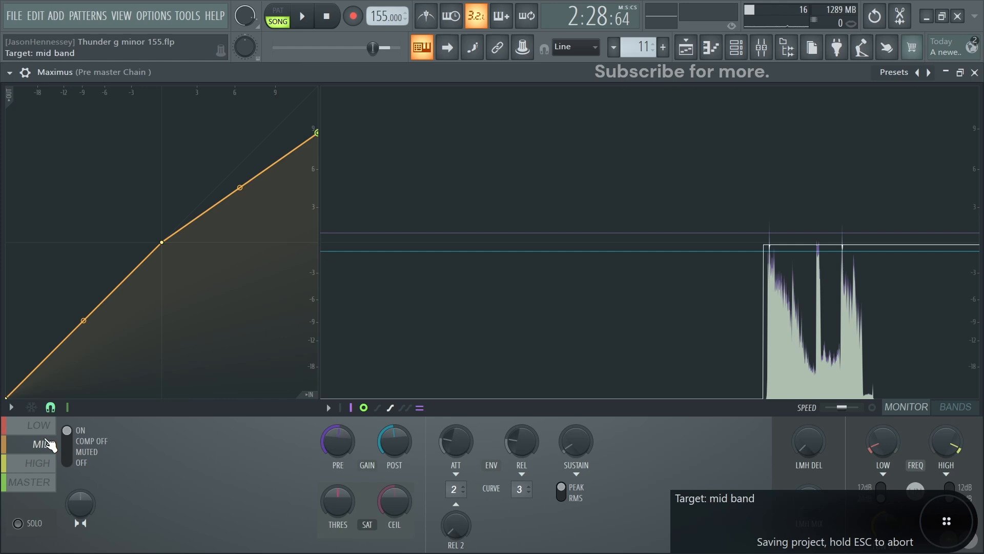
click(41, 464)
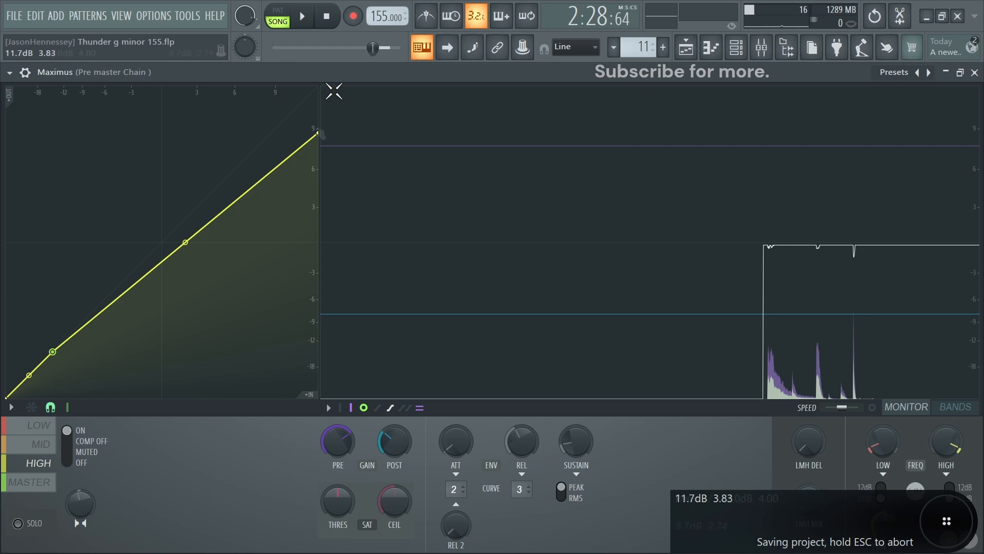
Step: Try raising and lowering the end point of the high band's compression curve, undoing each change
drag(333, 91, 341, 64)
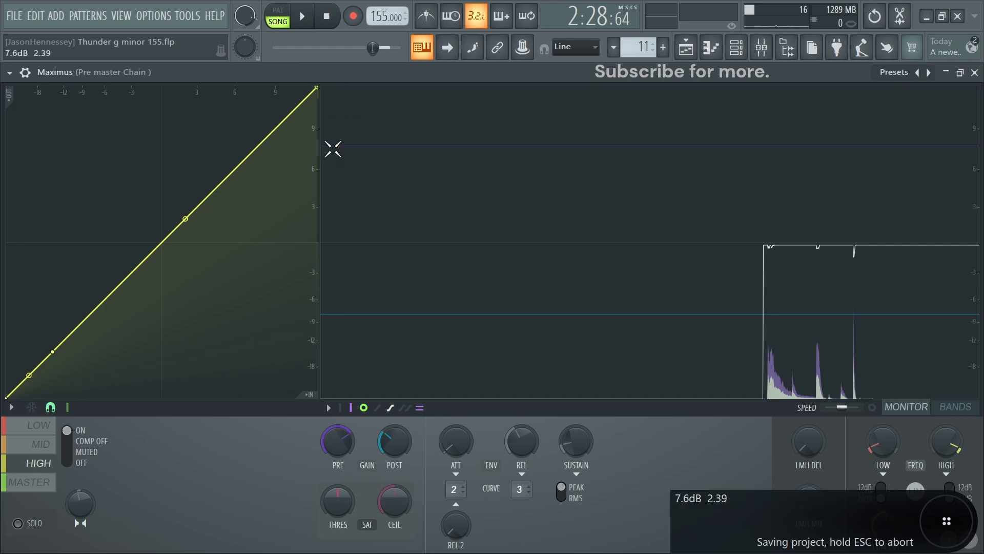
key(ctrl+z)
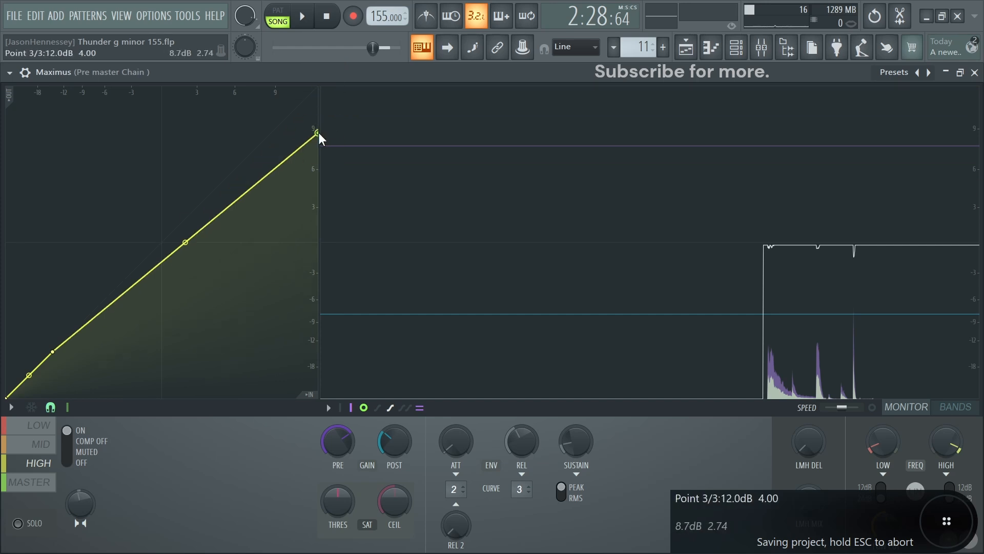
drag(319, 136, 334, 236)
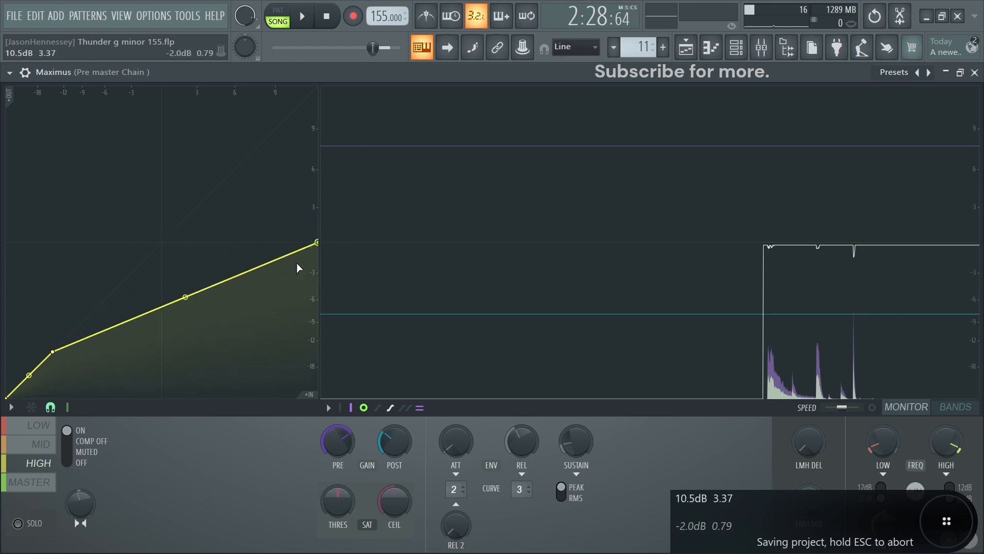
key(ctrl+z)
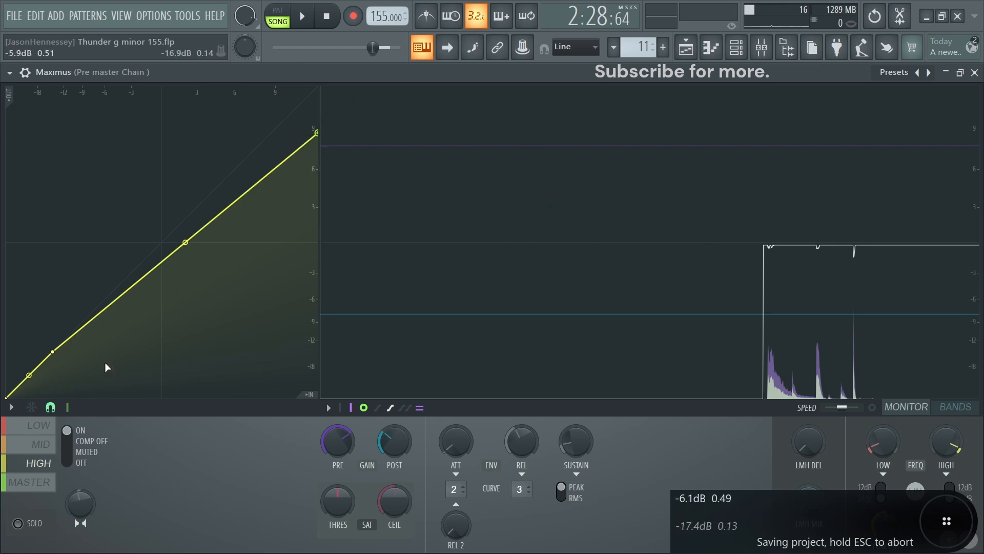
Step: Play the song to examine how Maximus compresses the mid, high and master bands, and stop playback
click(51, 445)
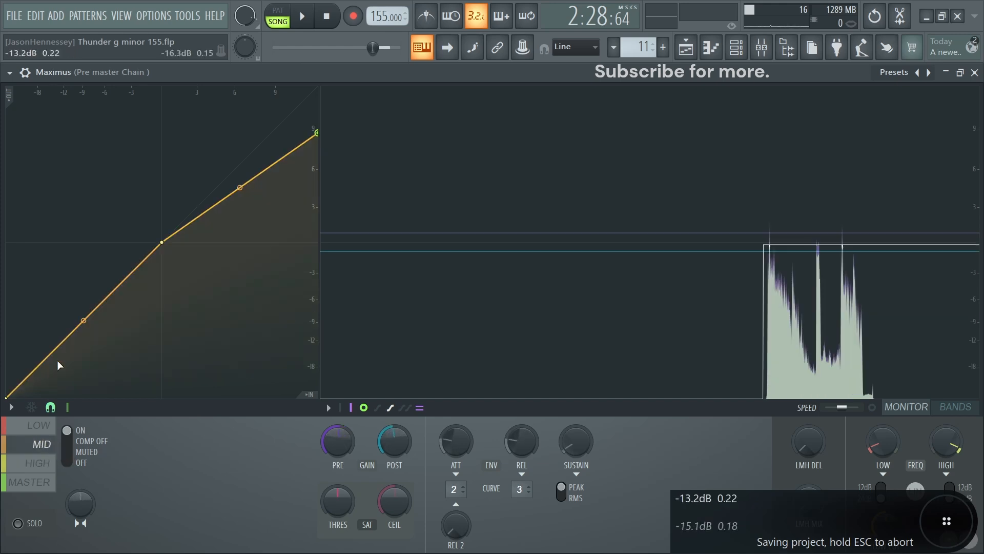
click(36, 427)
click(37, 448)
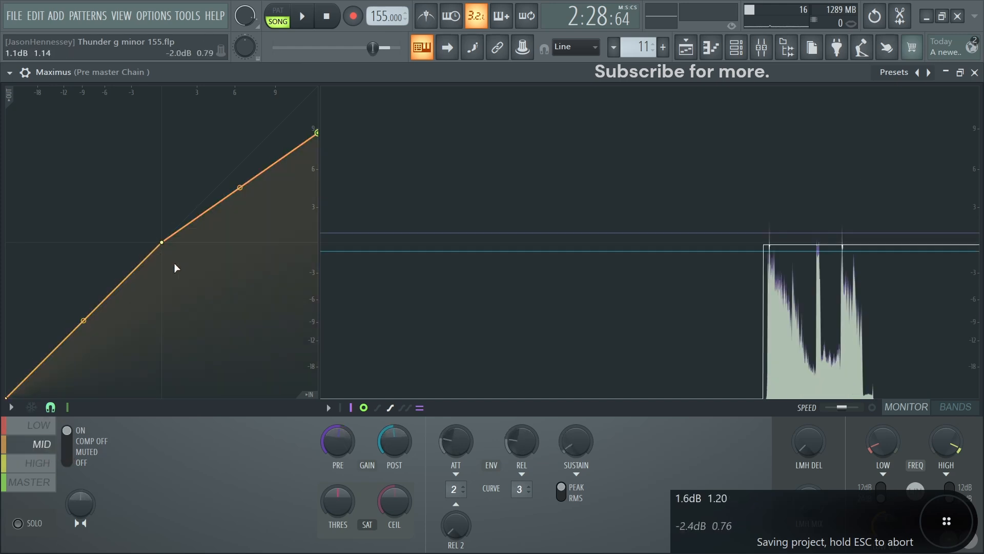
key(space)
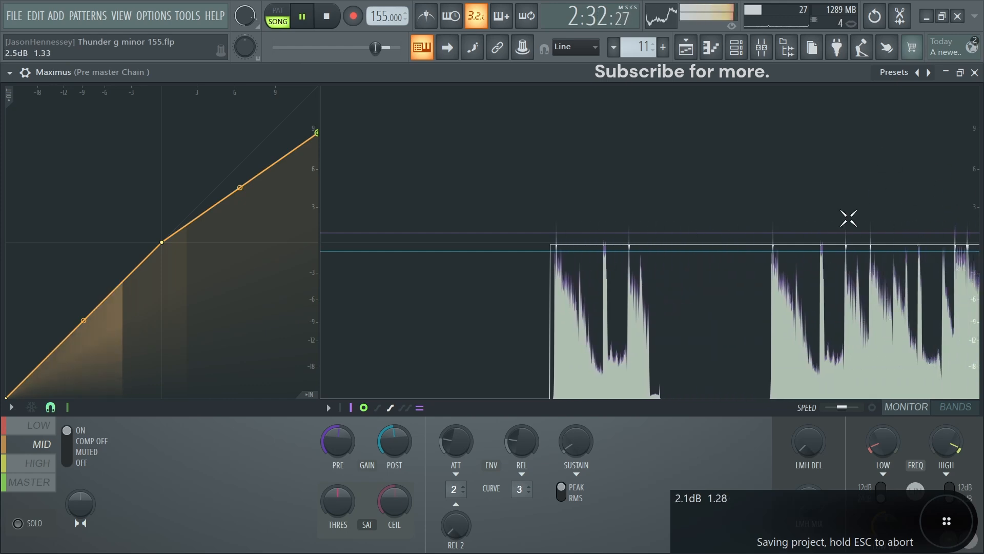
click(41, 463)
key(space)
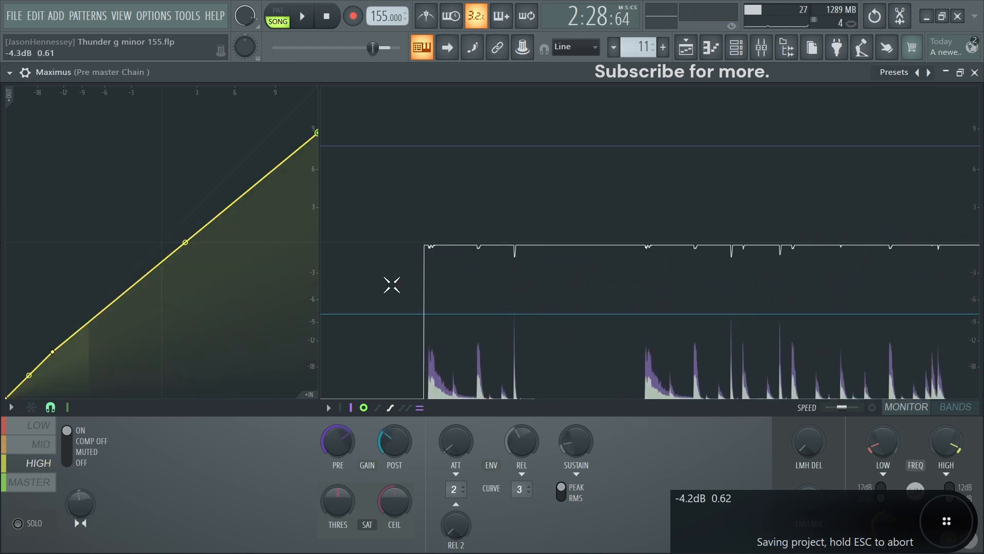
key(space)
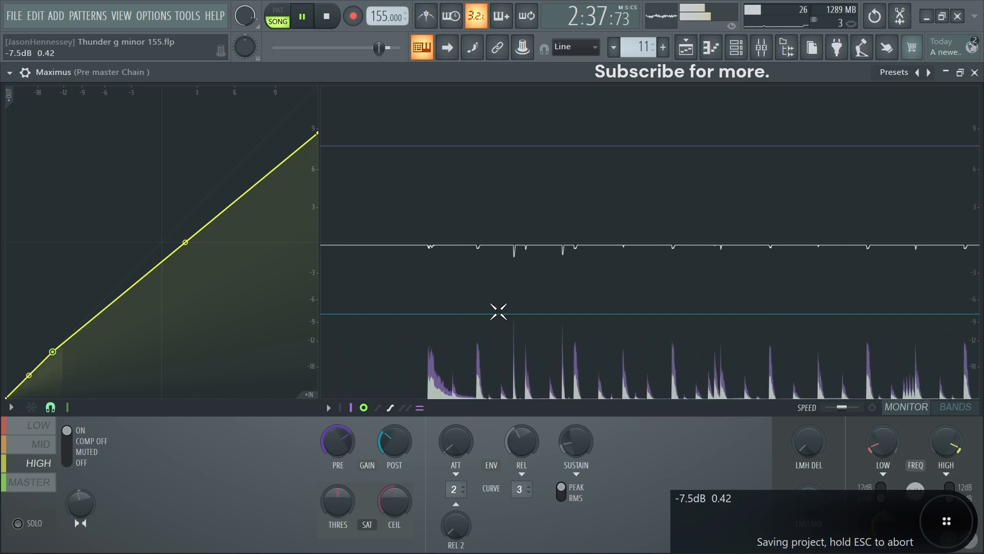
click(29, 482)
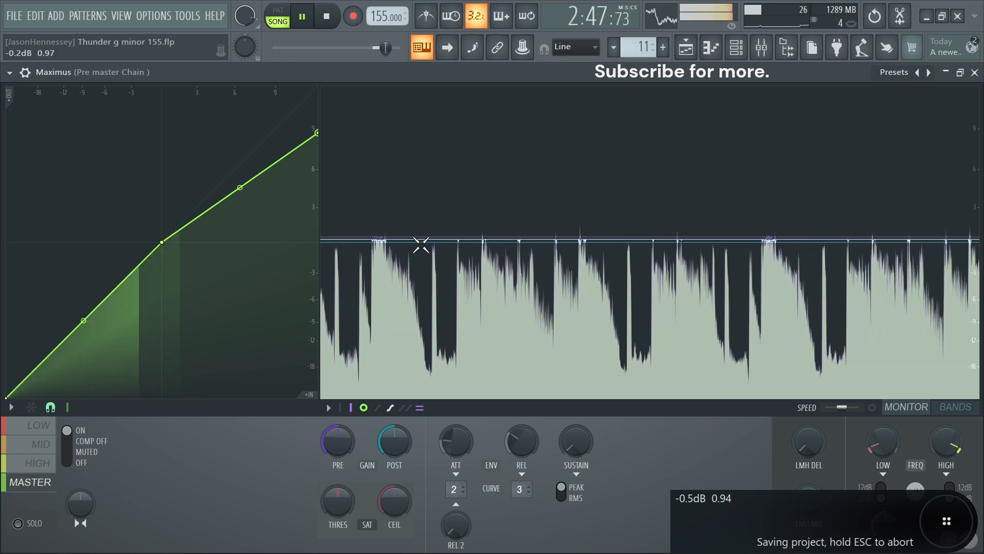
key(space)
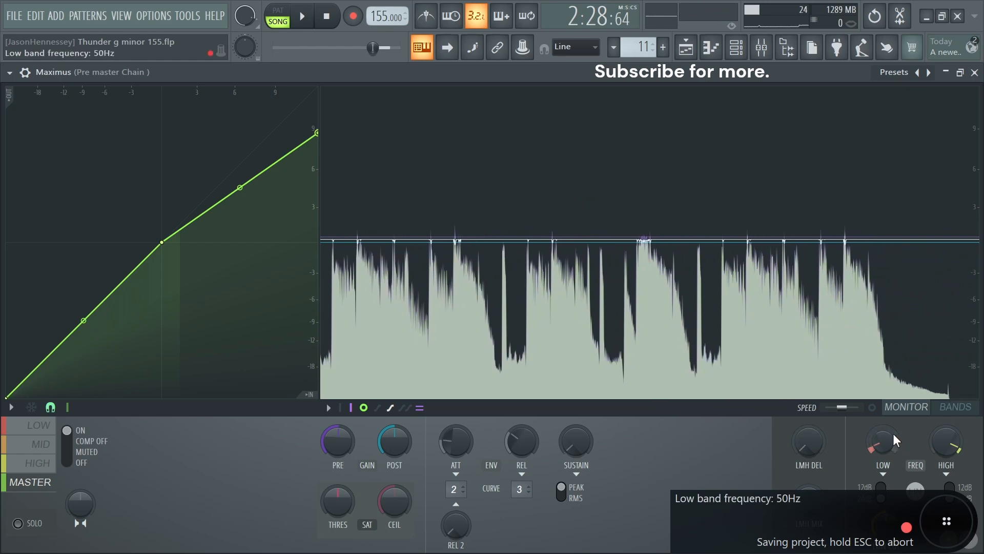
Step: Check the low and high crossover frequencies of the first Maximus and close the plugin
click(880, 444)
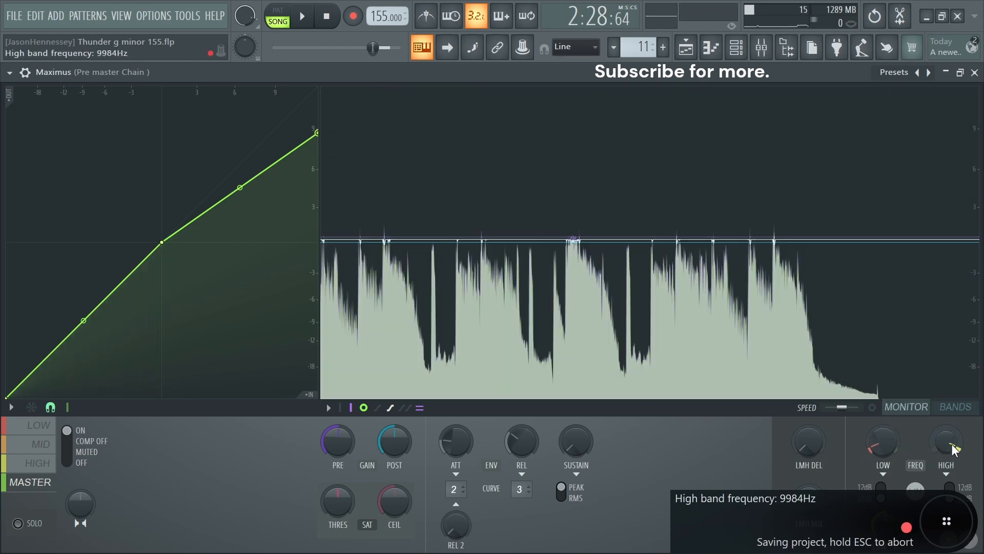
click(952, 444)
click(974, 75)
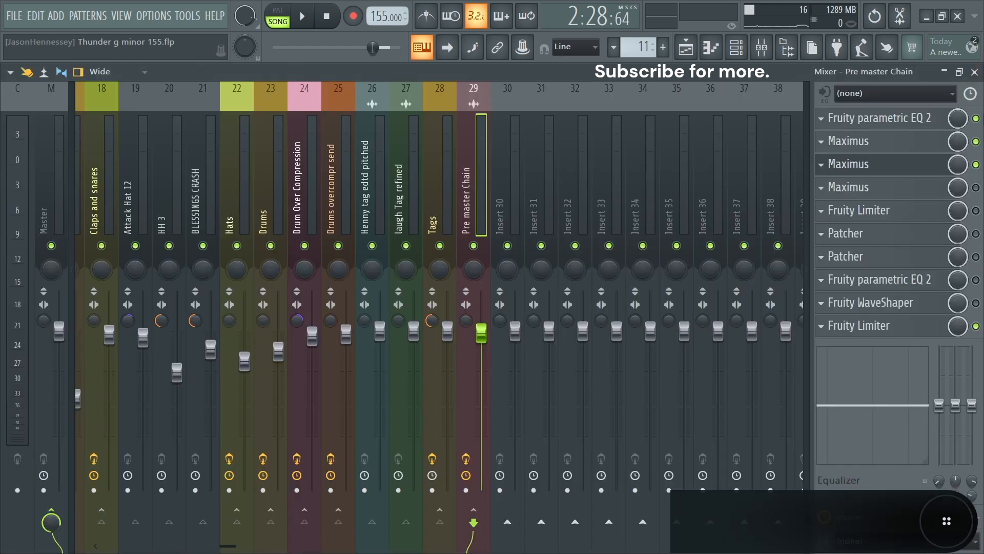
Step: Open the second Maximus, check its frequency band split, and compare the high and low bands' compression curves
click(871, 165)
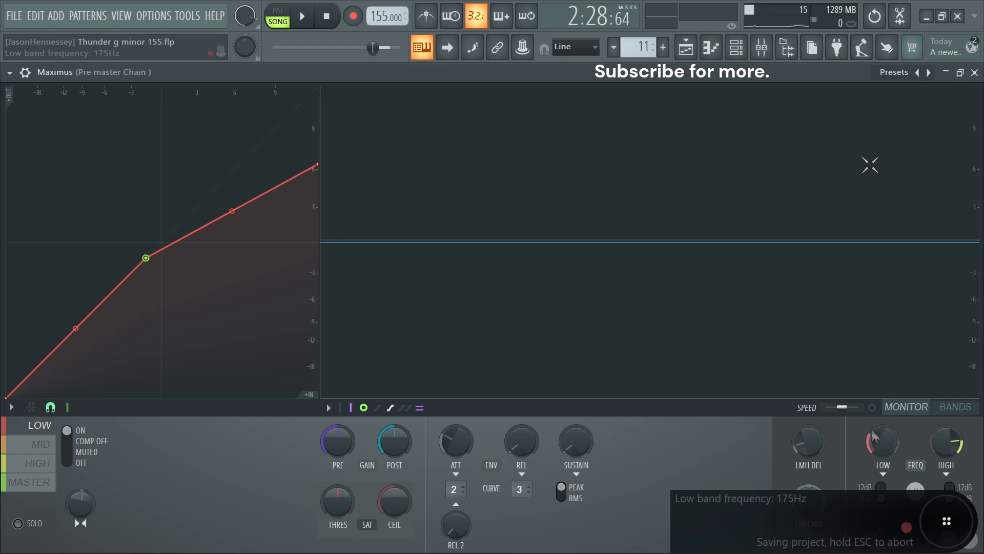
click(884, 455)
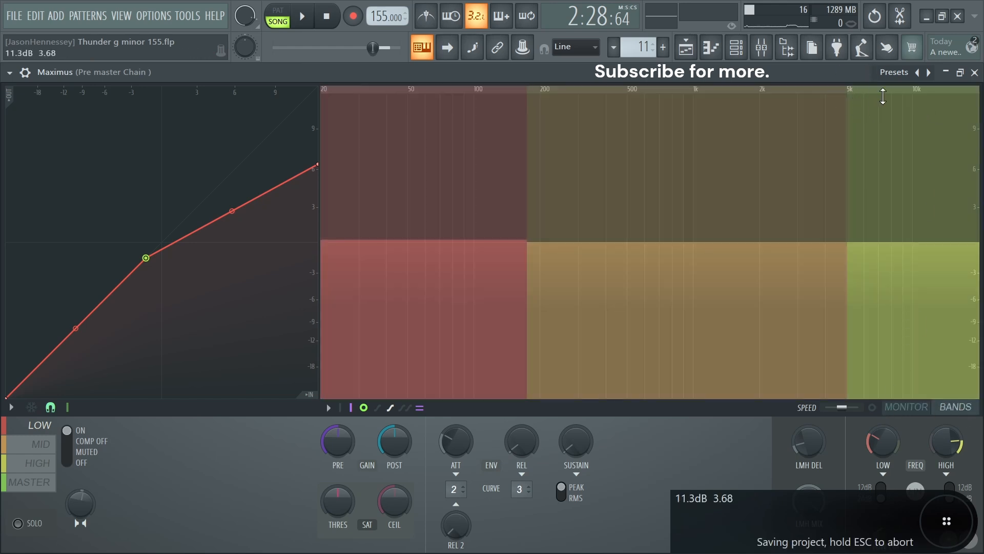
key(ctrl+s)
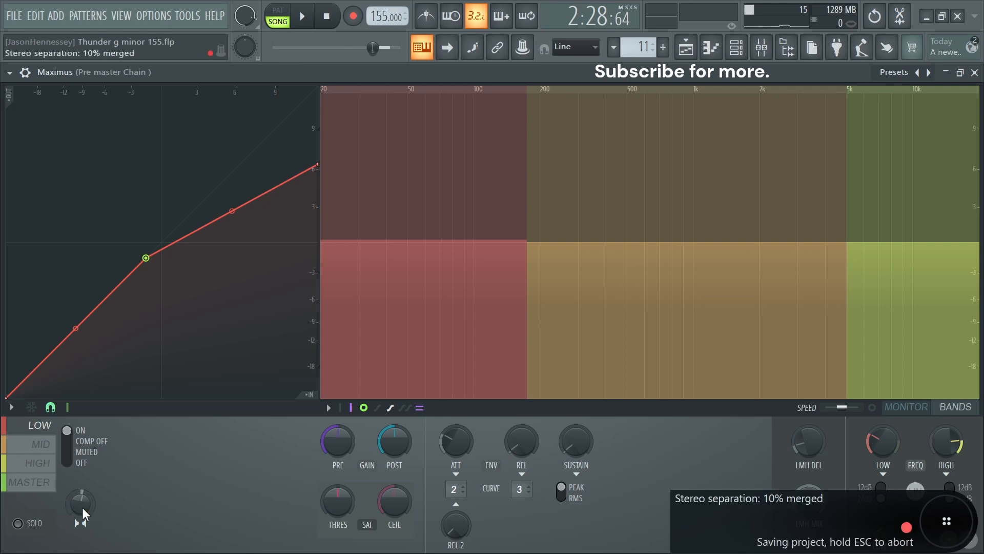
click(29, 465)
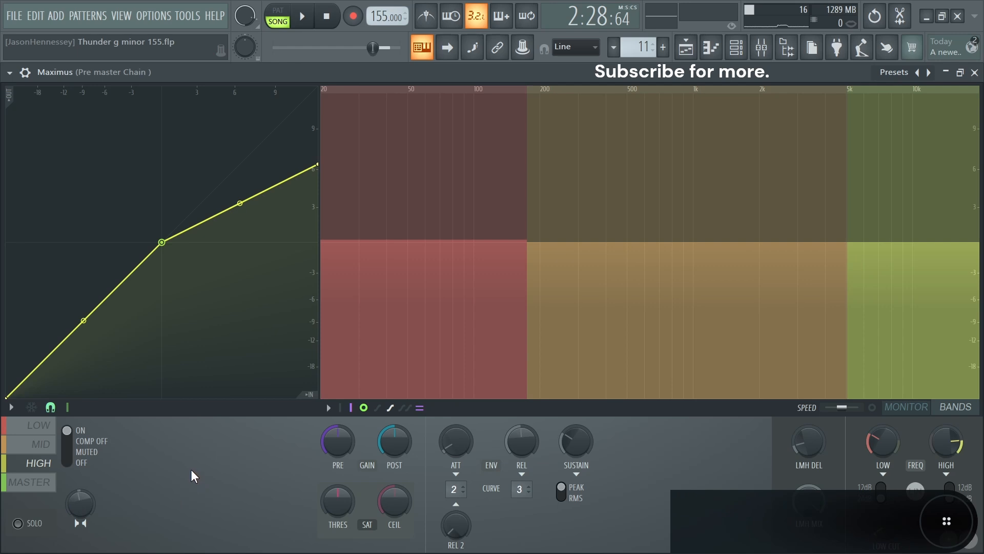
click(39, 424)
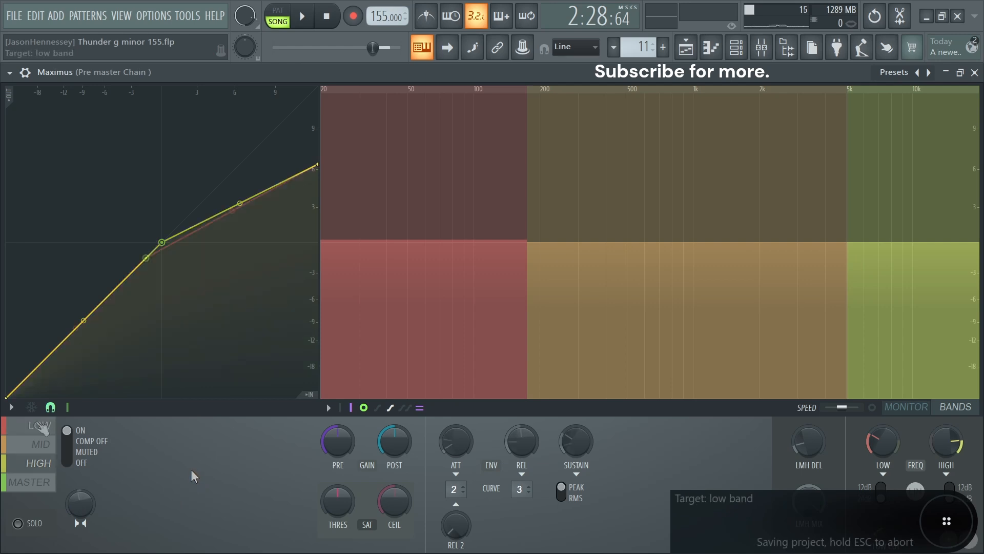
click(908, 408)
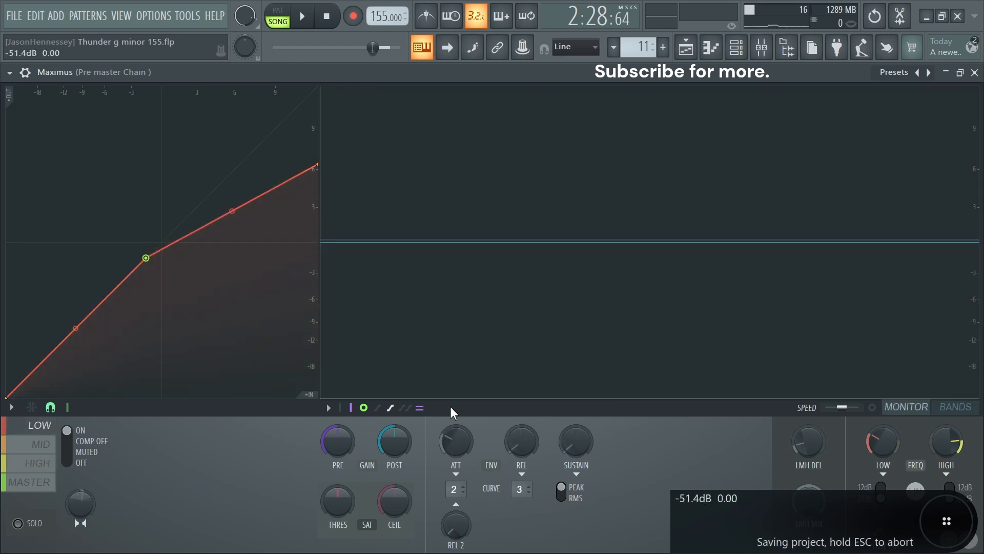
Step: Play the song to monitor the low band's compression, stop playback, and lower the low band's post gain slightly
key(space)
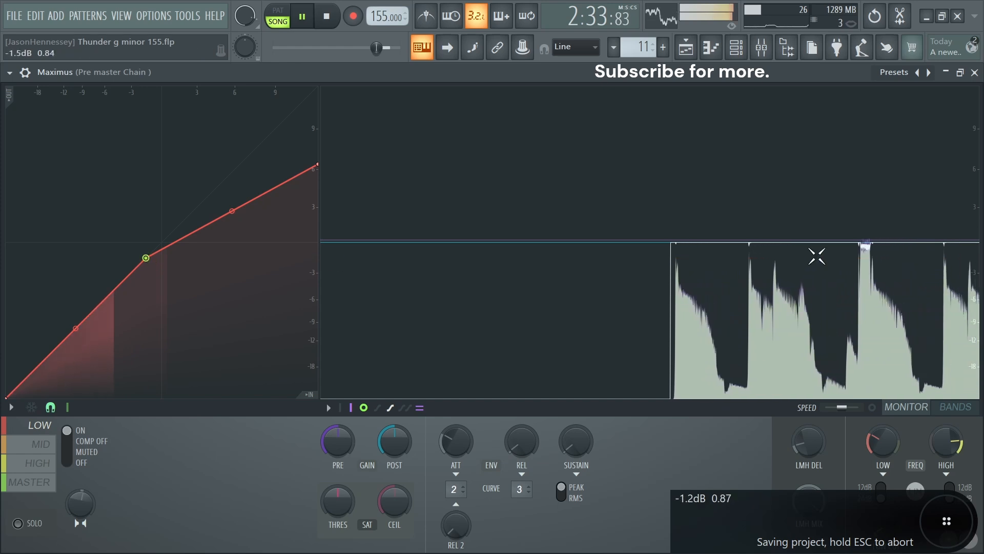
key(space)
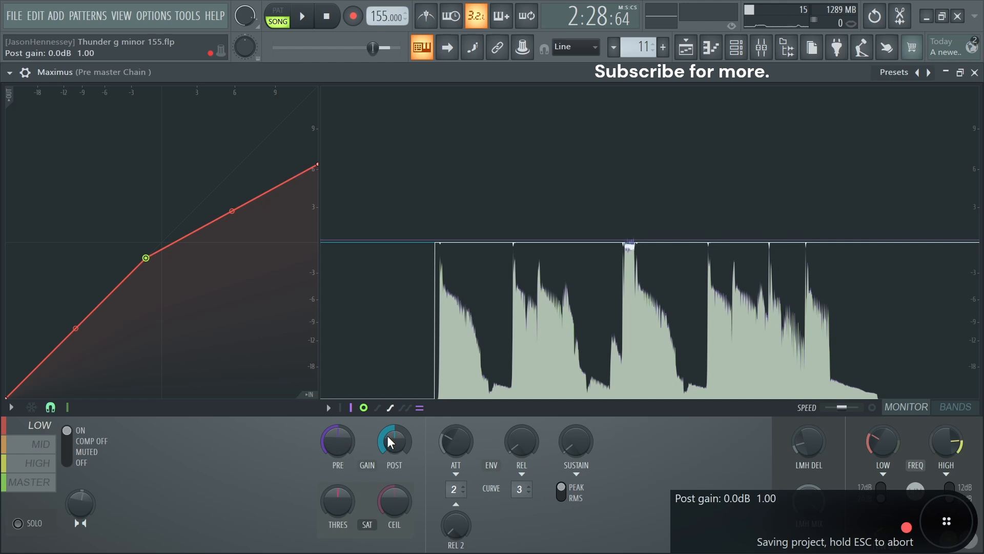
drag(394, 441, 394, 443)
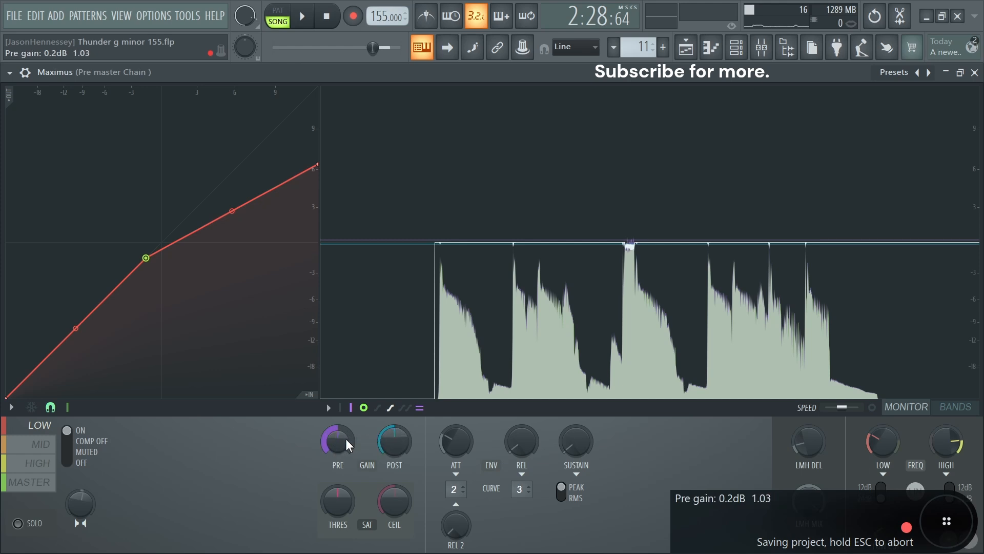
Step: Raise the mid band's pre gain to about 0.7 dB and lower its post gain slightly, checking the compression during playback
click(41, 446)
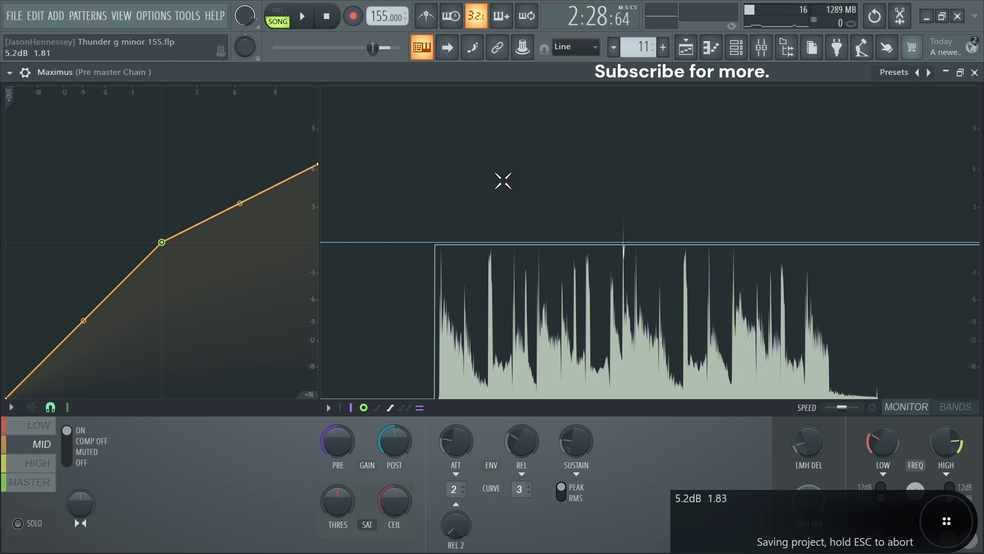
key(space)
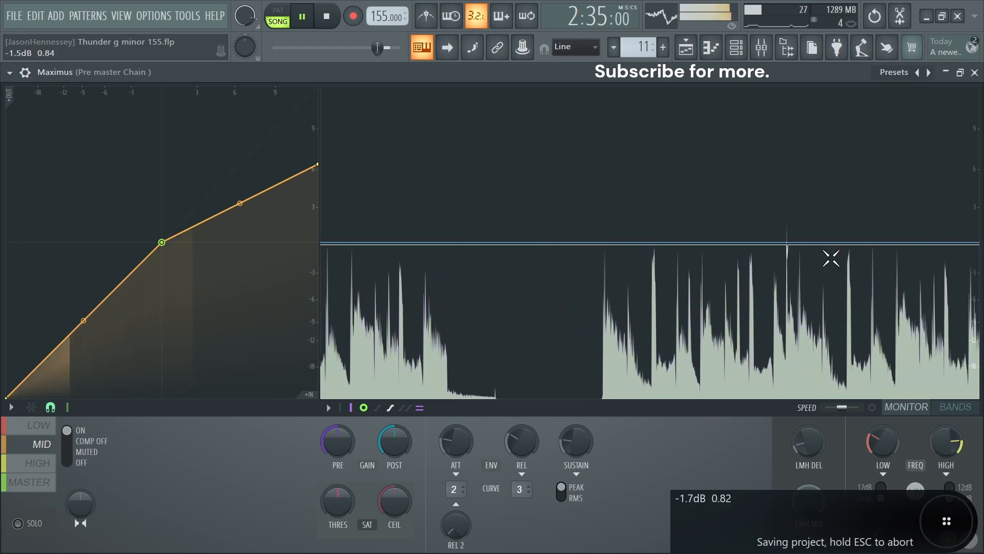
key(space)
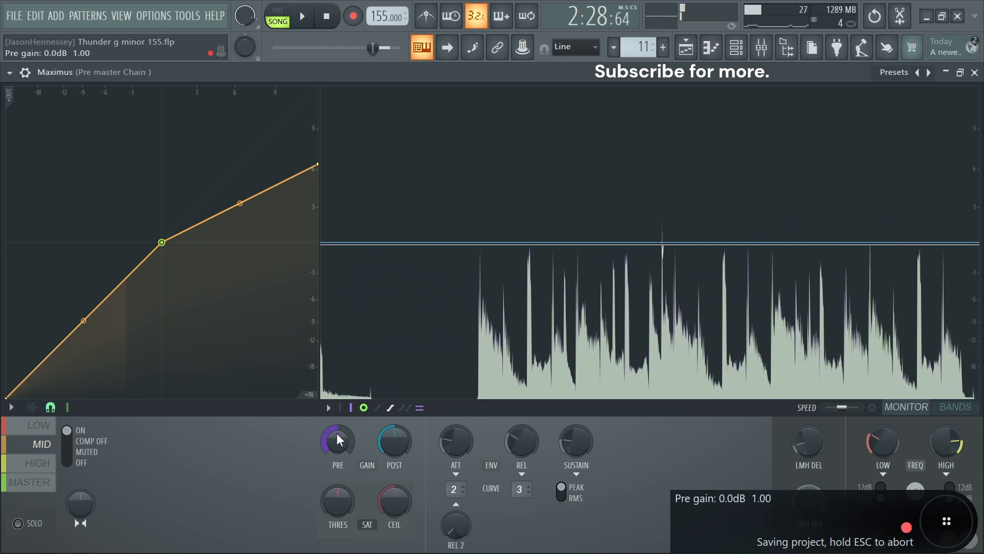
key(space)
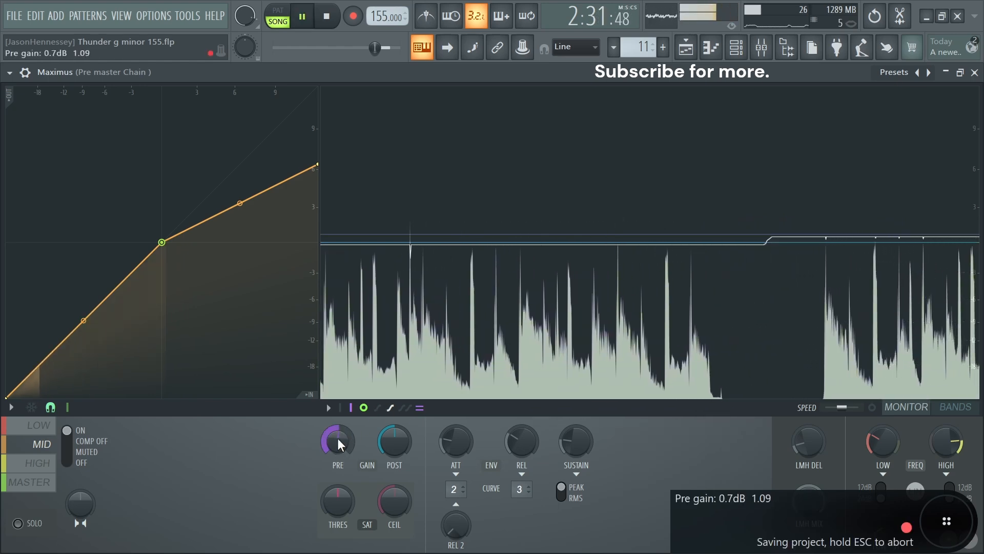
drag(337, 438, 886, 215)
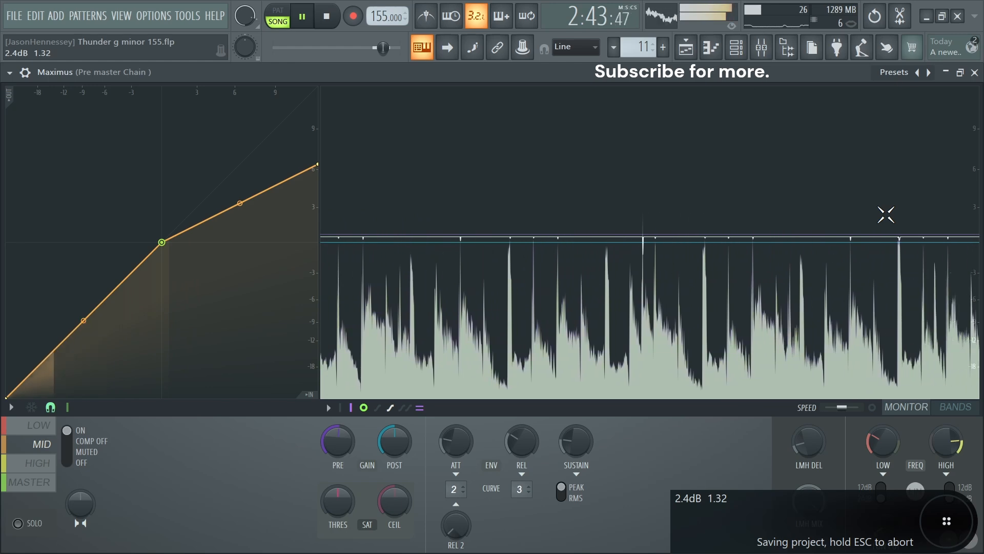
key(space)
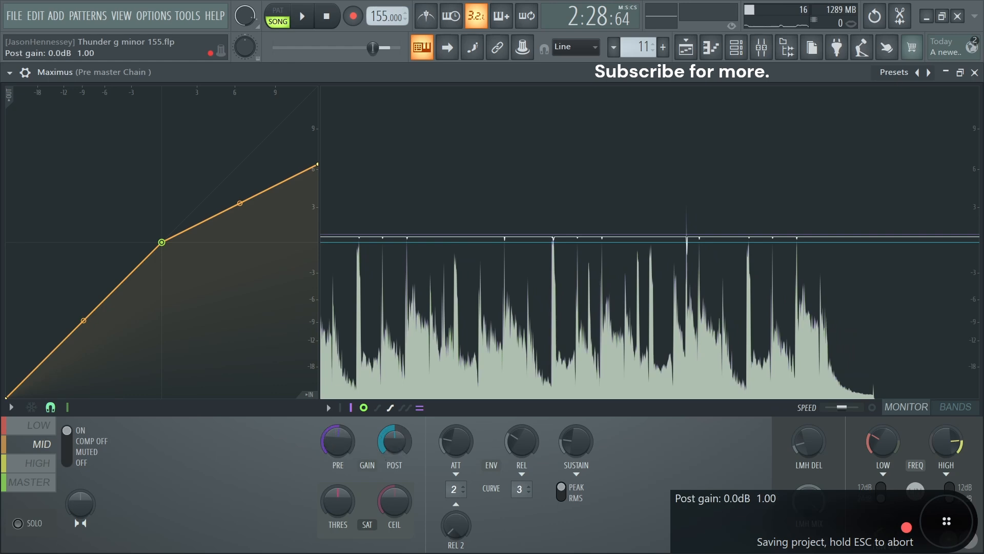
drag(395, 441, 395, 443)
drag(395, 443, 394, 449)
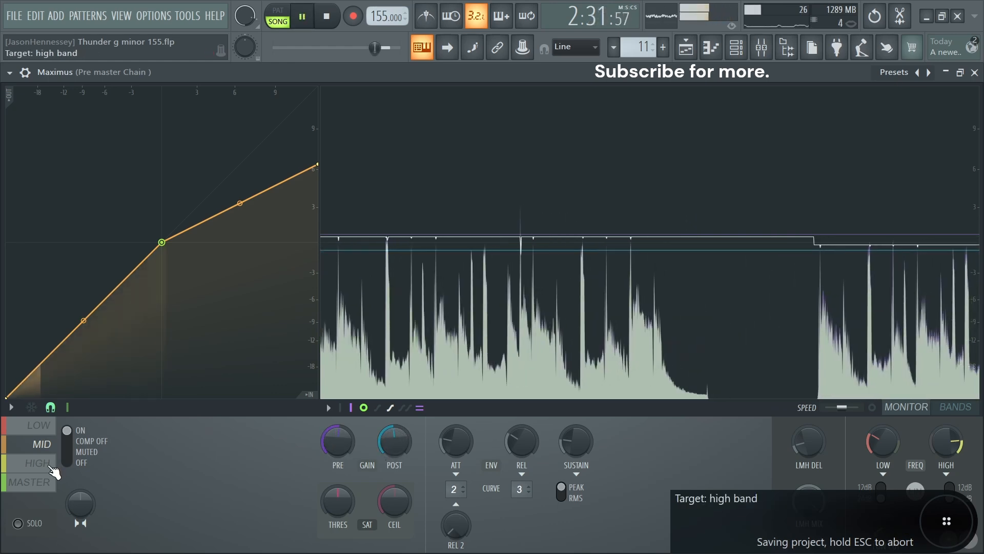
Step: Lower the knee of the high band's compression curve to about -9 dB
click(51, 465)
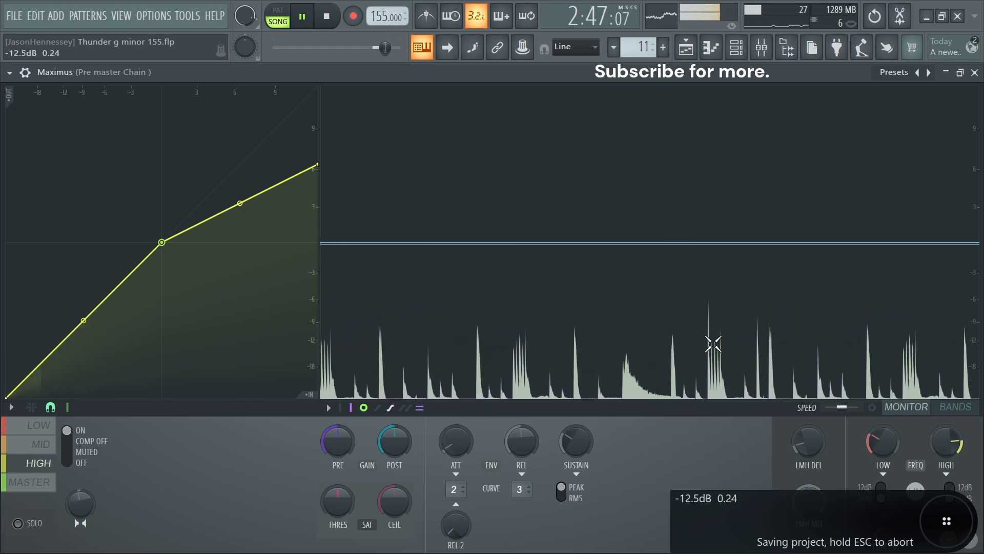
drag(161, 242, 94, 316)
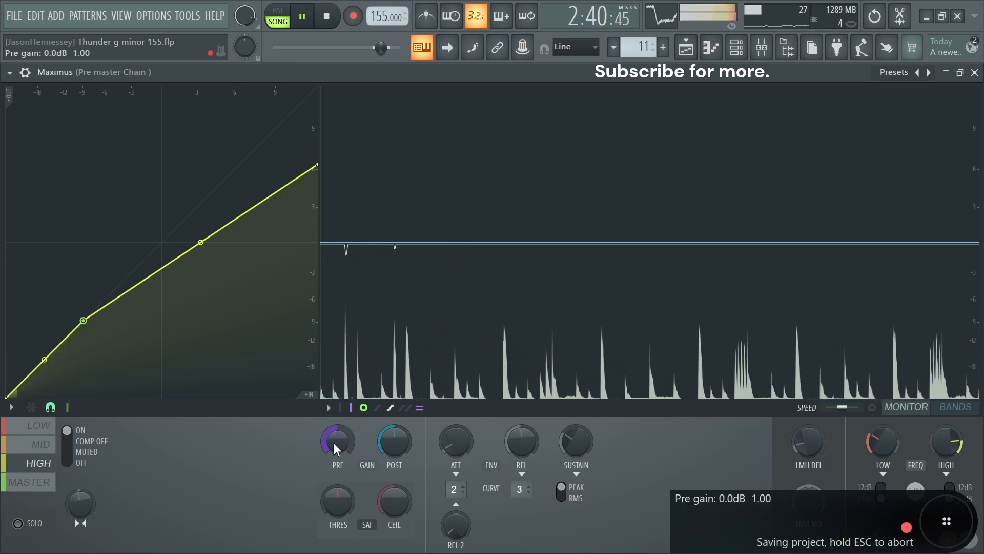
Step: Raise the high band's pre gain during playback and lower its post gain to about -1.1 dB
drag(333, 443, 333, 429)
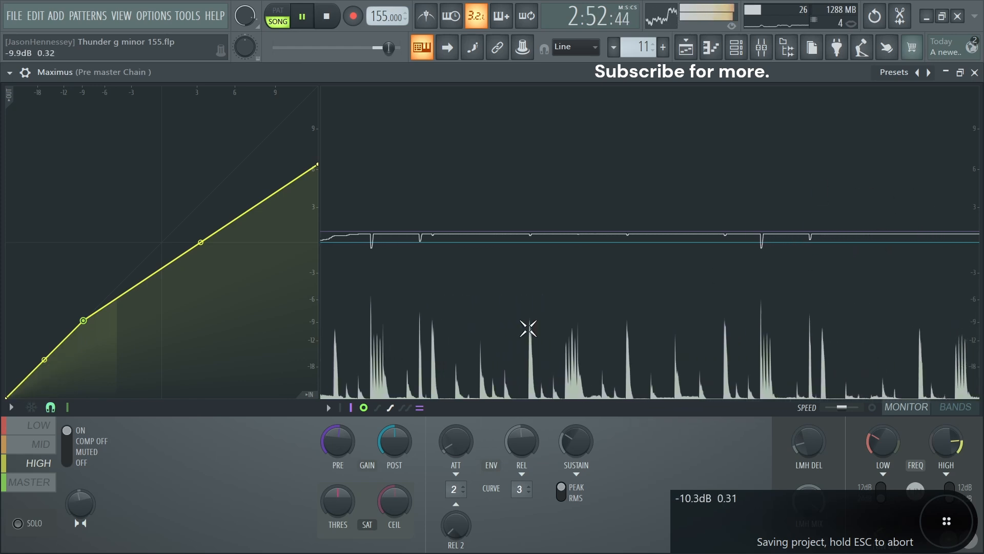
key(space)
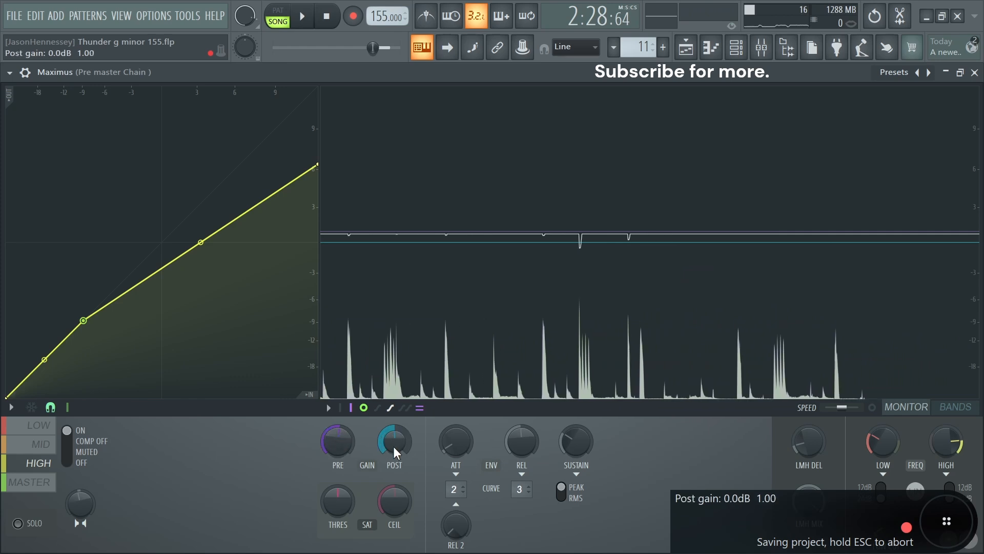
drag(392, 441, 31, 490)
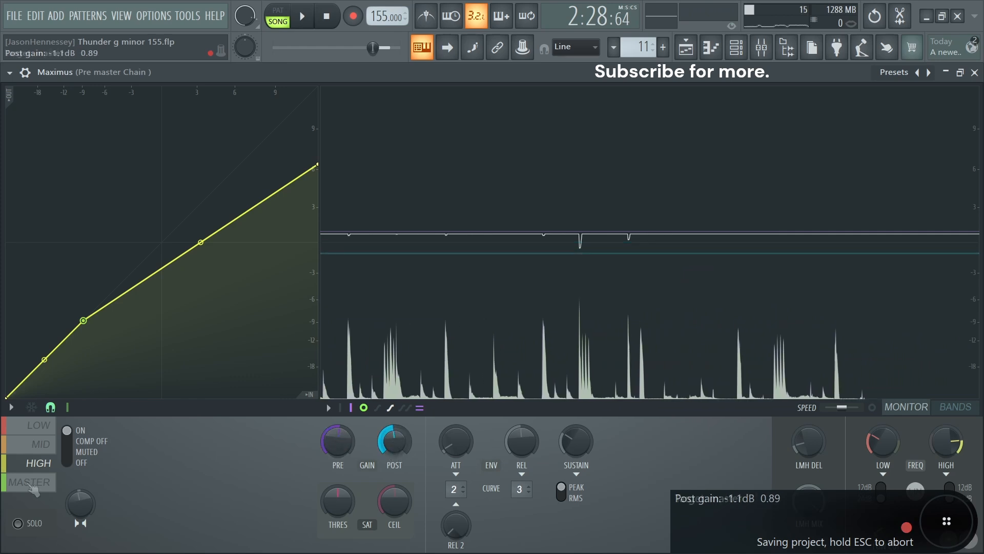
Step: Raise the master band's pre gain slightly while the song plays, and close the second Maximus
click(39, 488)
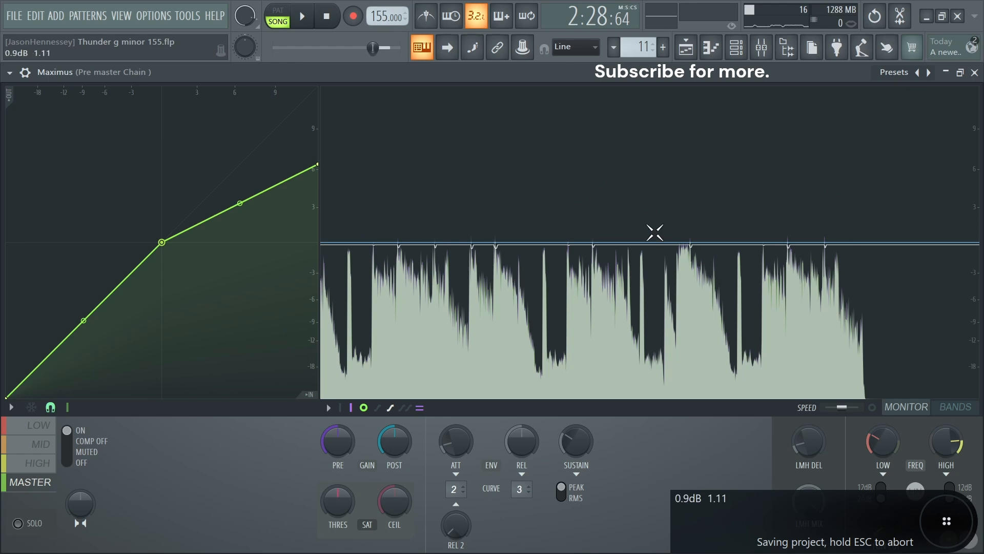
key(space)
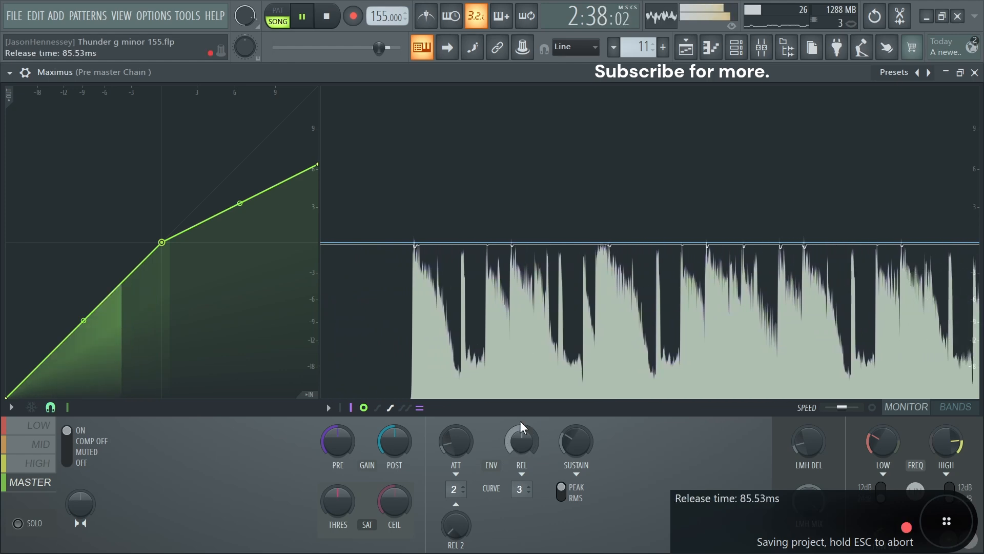
drag(340, 436, 337, 434)
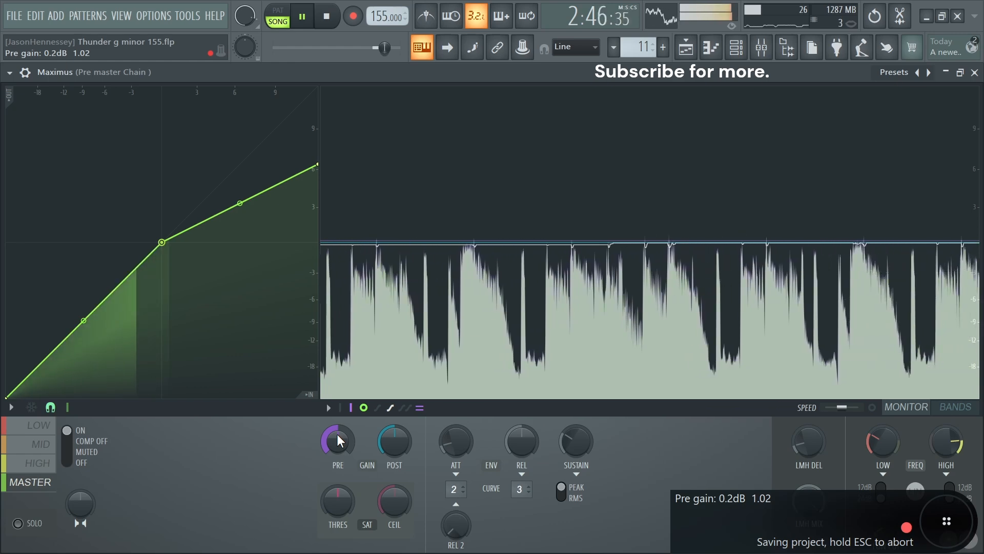
key(space)
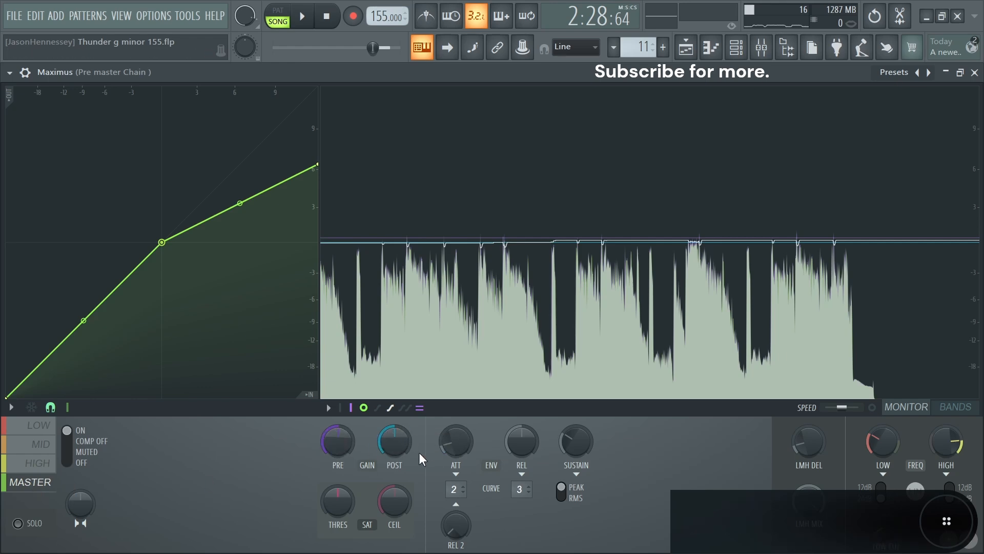
click(974, 72)
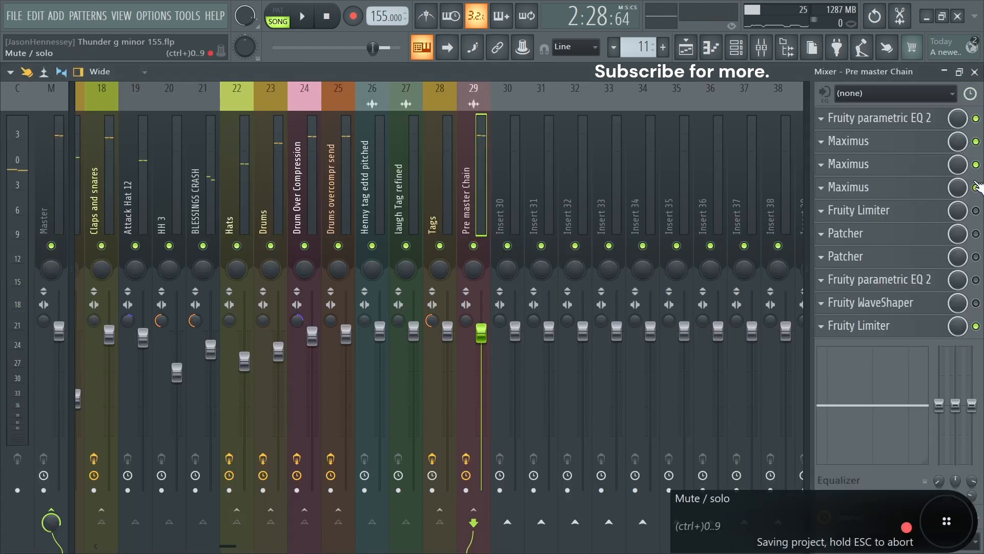
Step: Enable and open the third Maximus, display its frequency bands, and solo the mid band
click(809, 190)
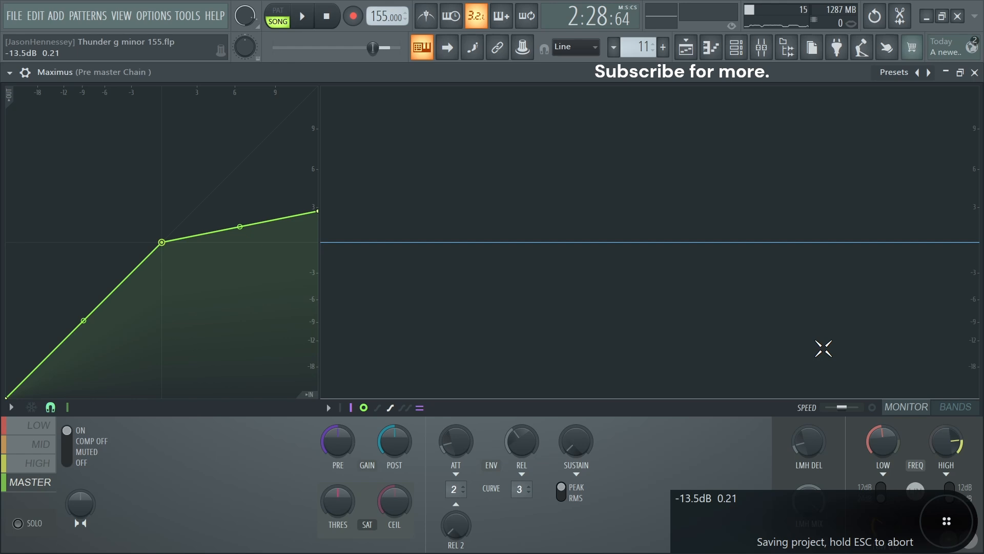
click(951, 408)
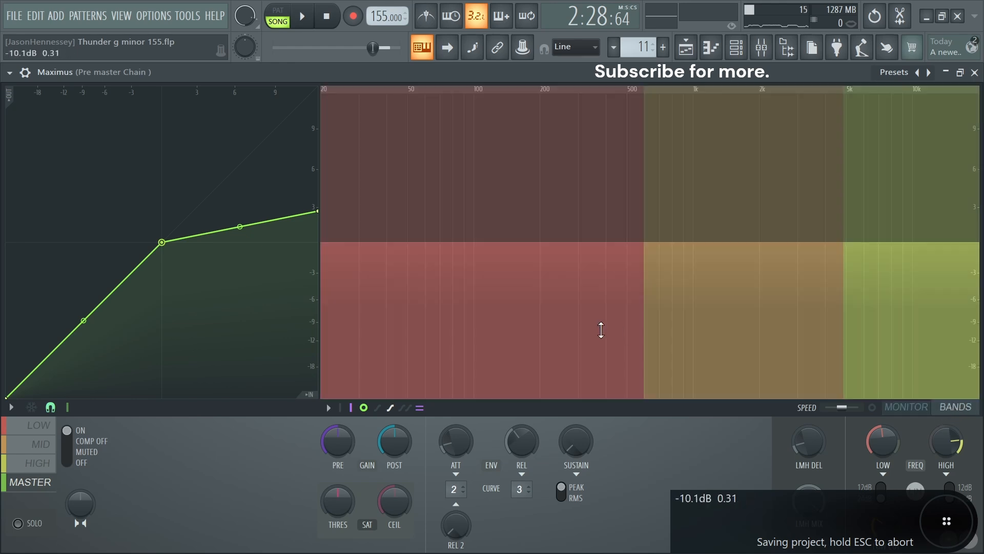
click(45, 446)
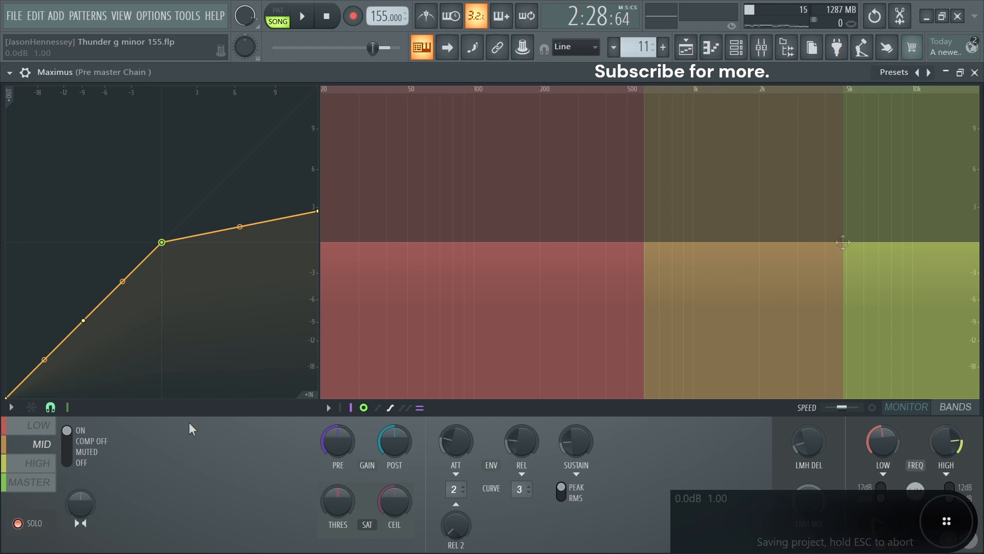
Step: Lower the high crossover frequency to just under 4 kHz while auditioning the soloed mid band, and turn solo off
mouse_move(882, 441)
mouse_down()
mouse_move(883, 460)
mouse_move(881, 435)
mouse_up()
key(space)
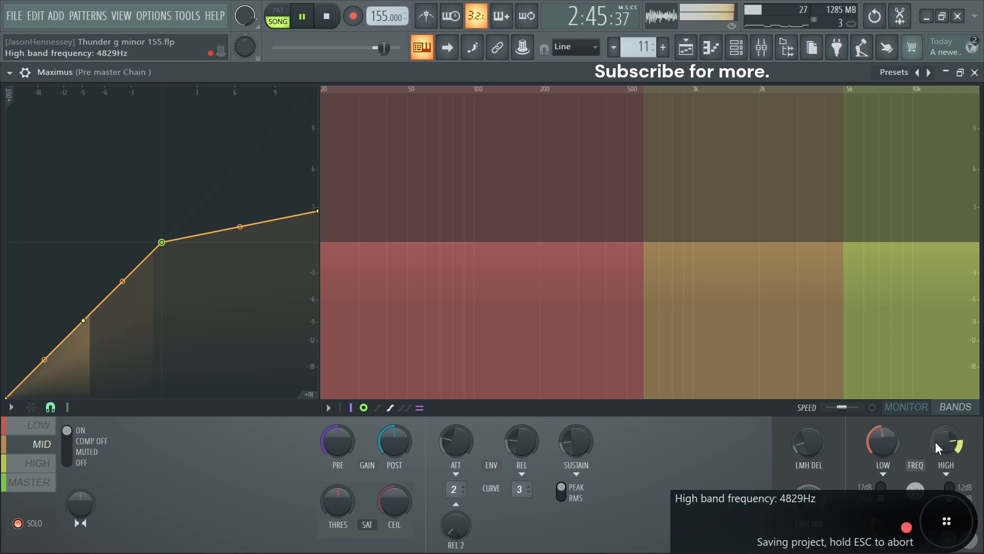
drag(944, 447, 954, 447)
key(space)
key(space)
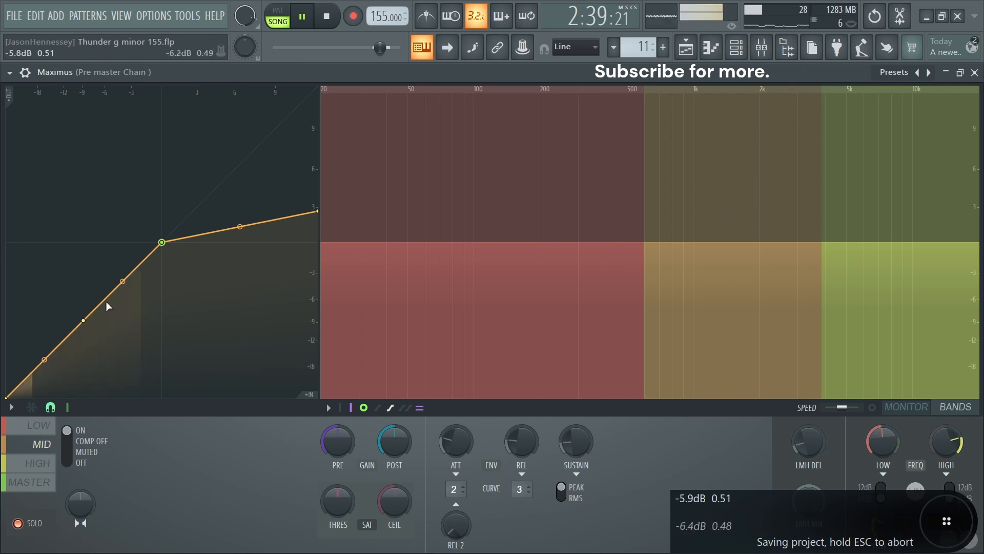
key(space)
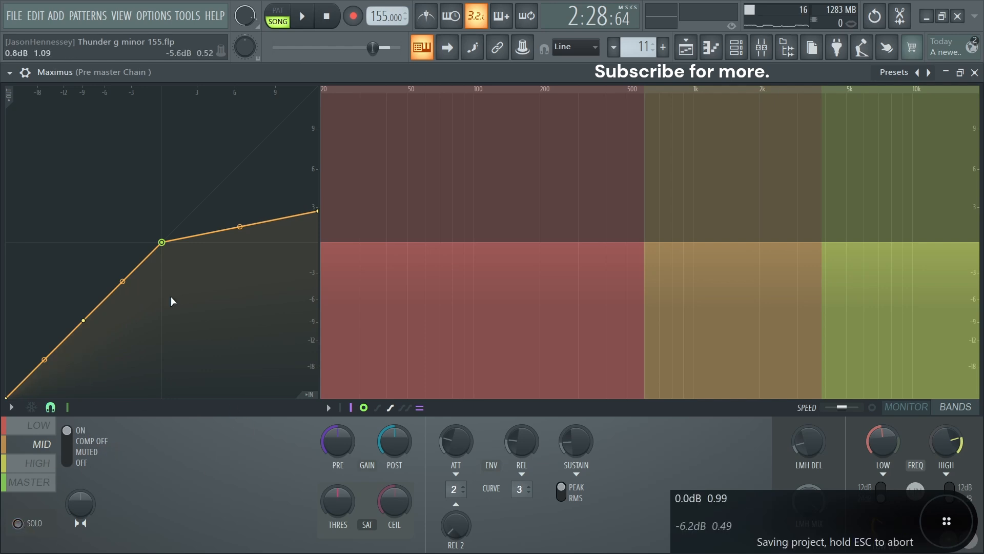
Step: Monitor the third Maximus's low band during playback and raise its pre gain slightly
click(28, 426)
click(945, 408)
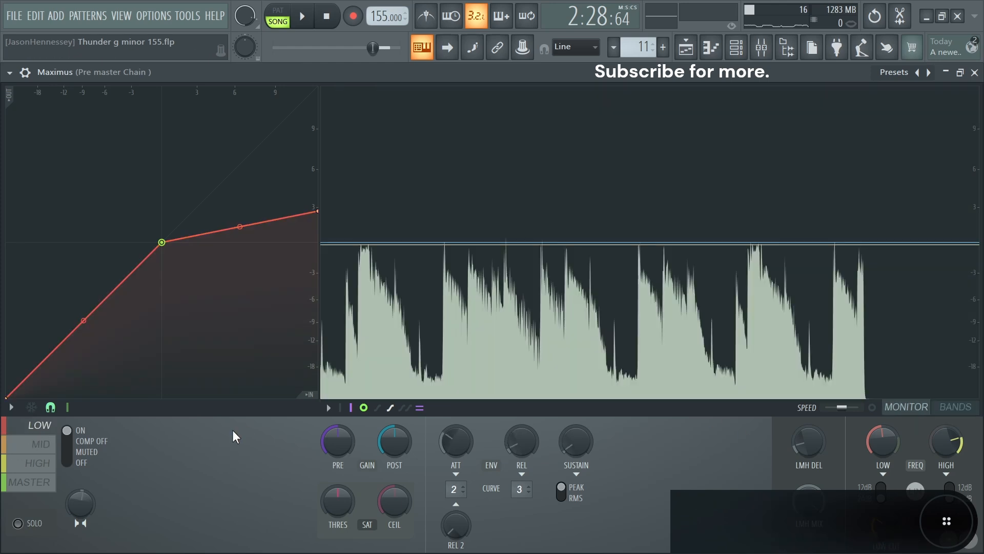
key(space)
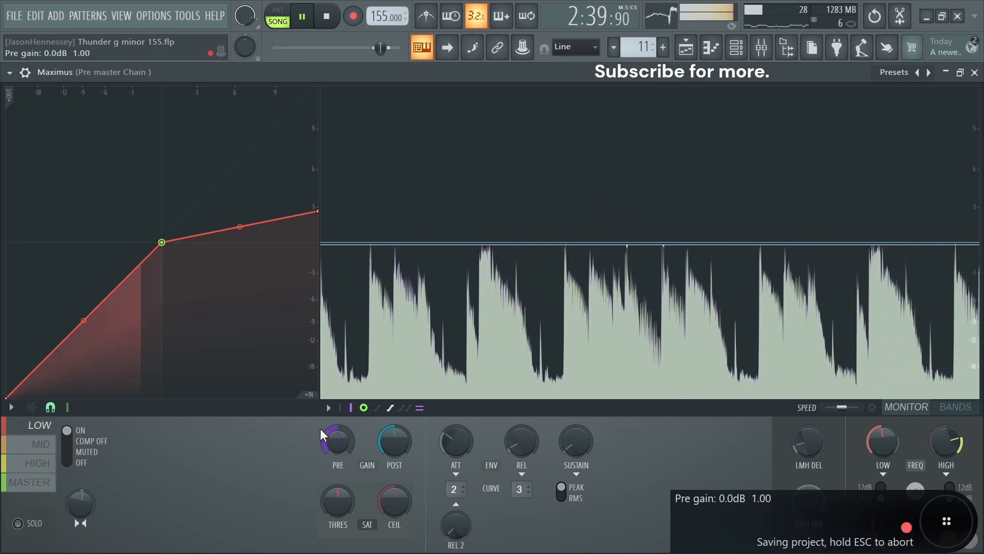
drag(339, 435, 339, 423)
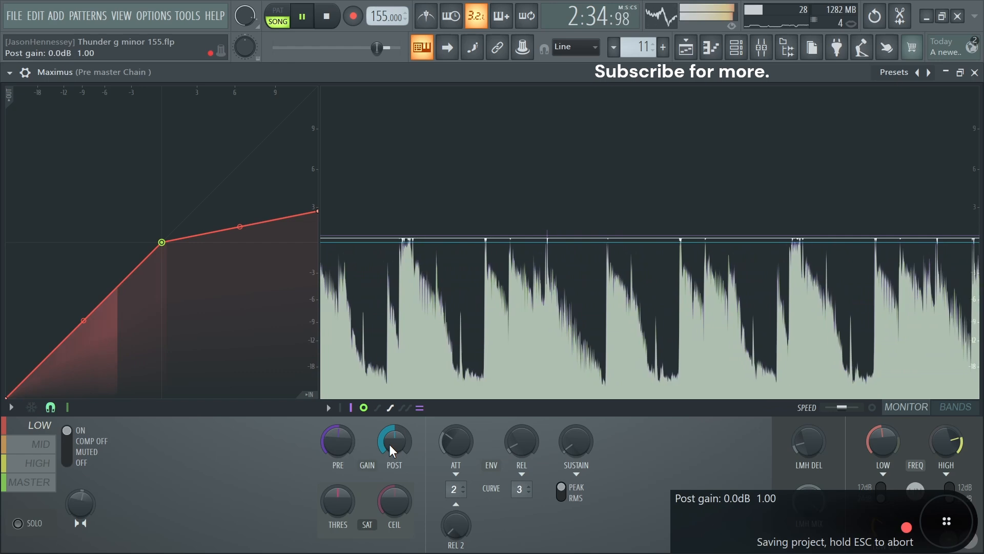
Step: Lower the third Maximus's low band post gain slightly, and play the song to audition the mid band
drag(392, 442, 392, 448)
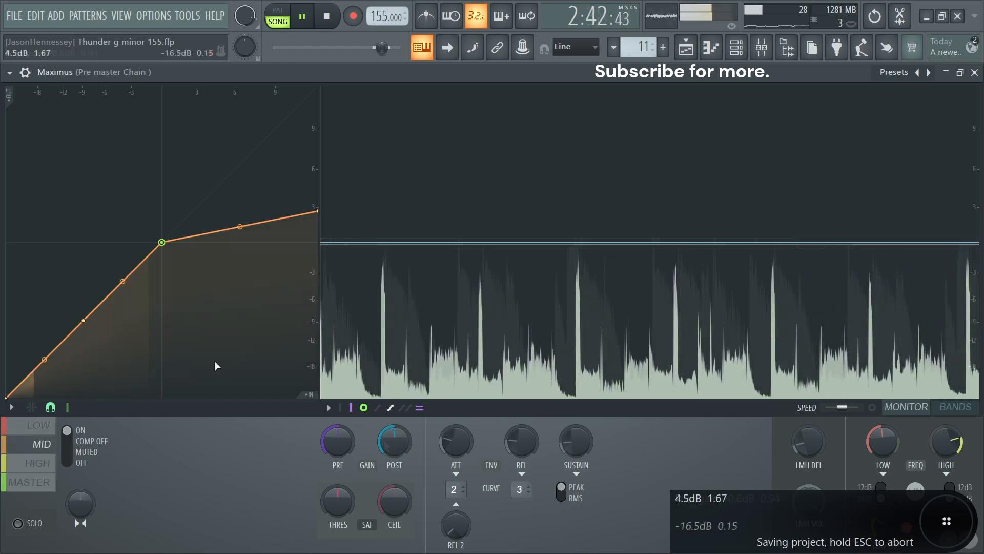
key(space)
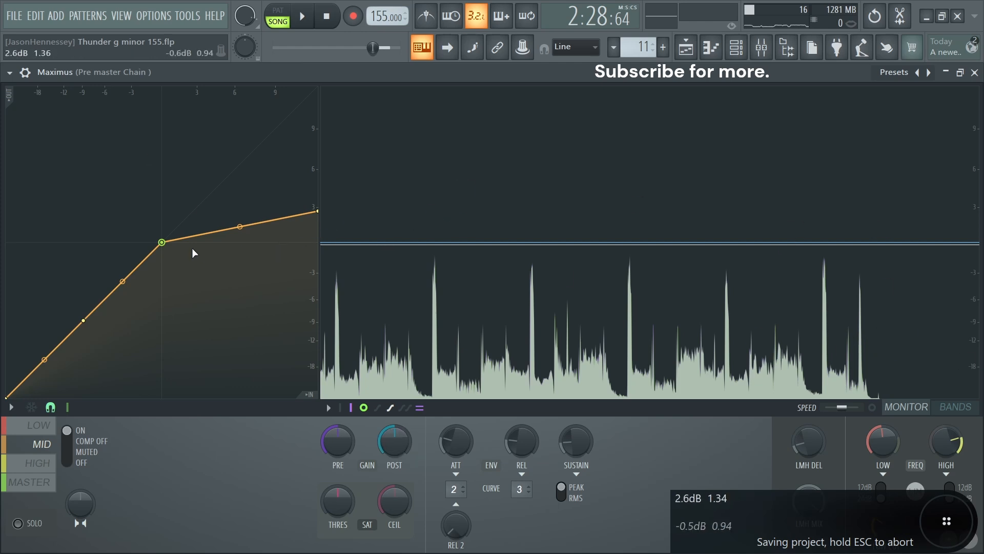
key(space)
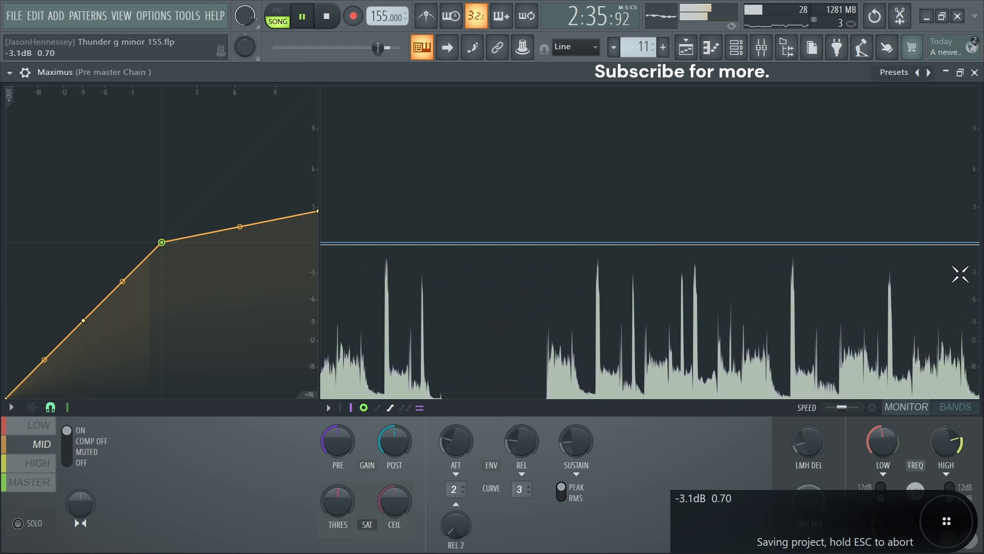
key(space)
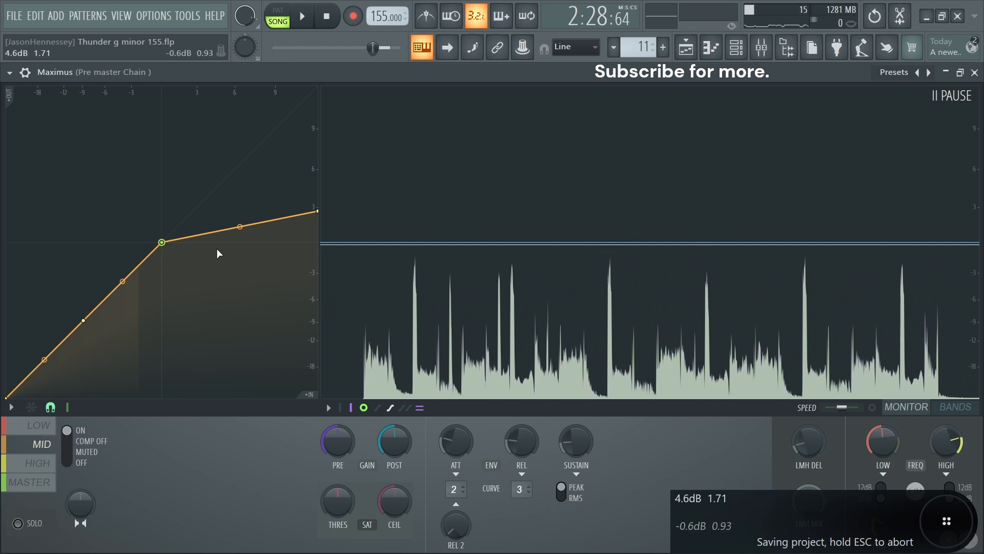
Step: Move the knee point of the mid band's compression curve down to about -1.5 dB, in line with the straight lower segment
drag(162, 243, 159, 276)
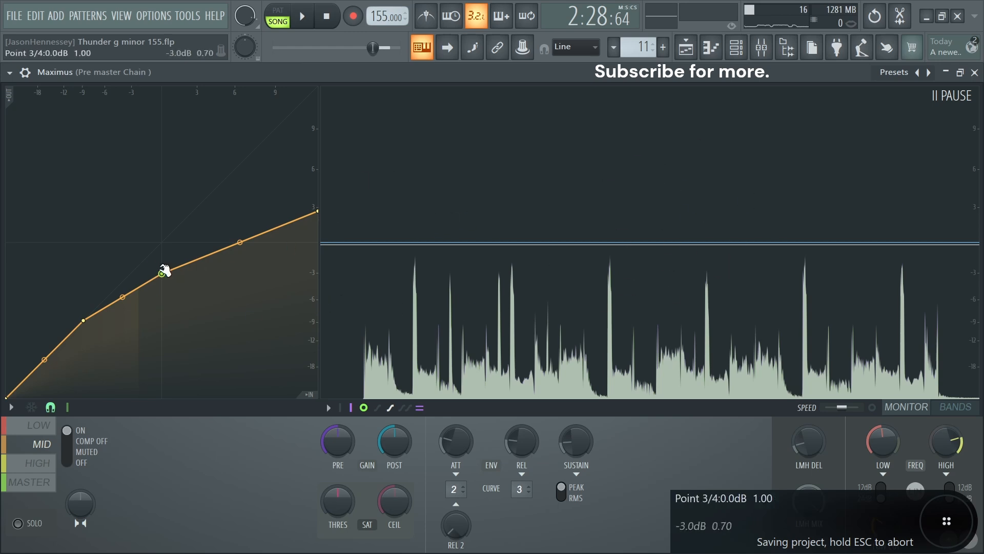
drag(161, 273, 138, 262)
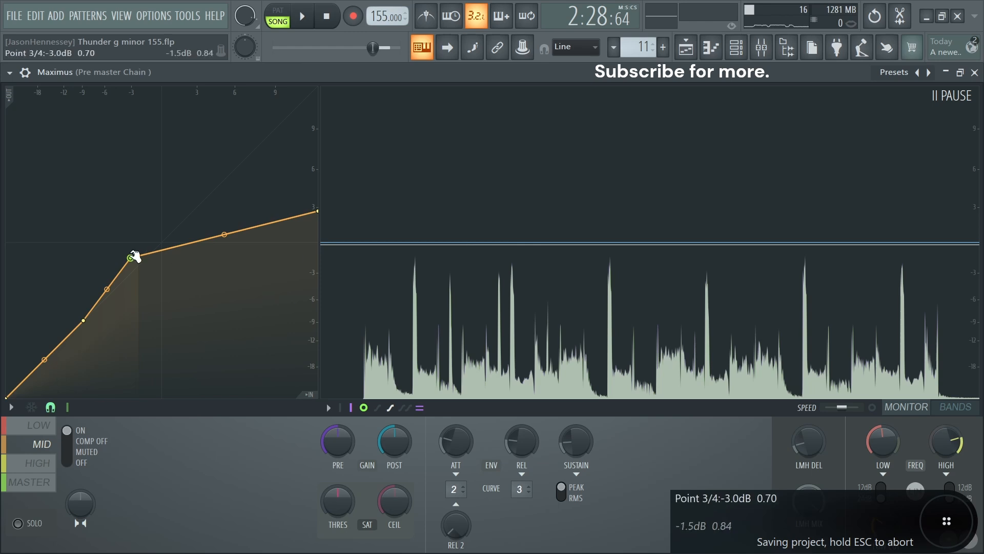
drag(131, 258, 144, 262)
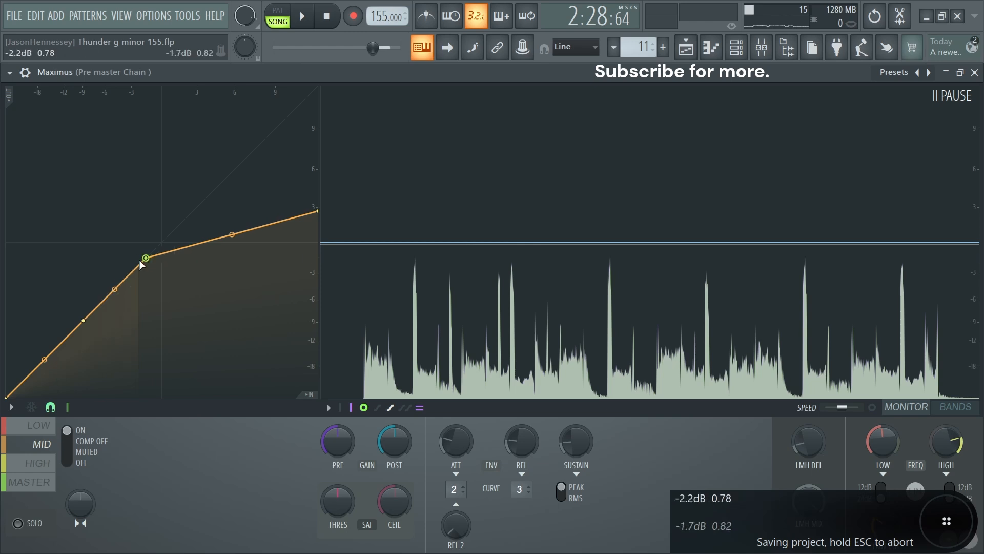
Step: Raise the mid band's pre gain to 0.8 dB during playback, and lower its post gain slightly
key(space)
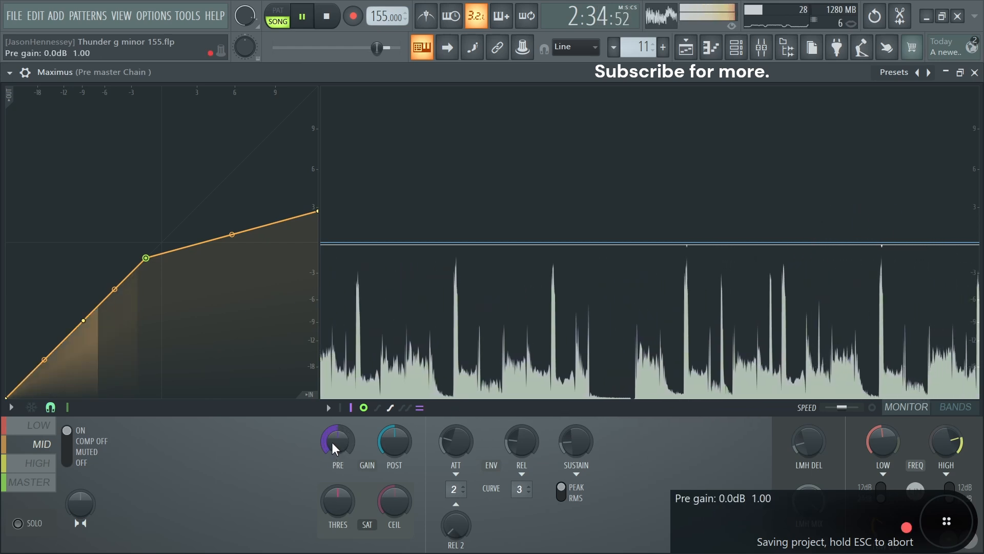
scroll(333, 445, up, 1)
scroll(332, 442, up, 1)
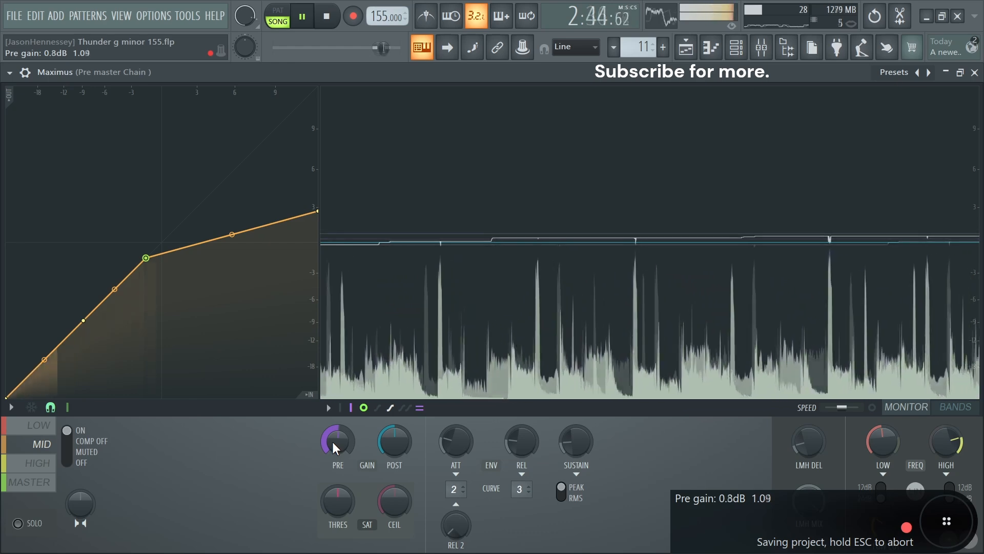
key(space)
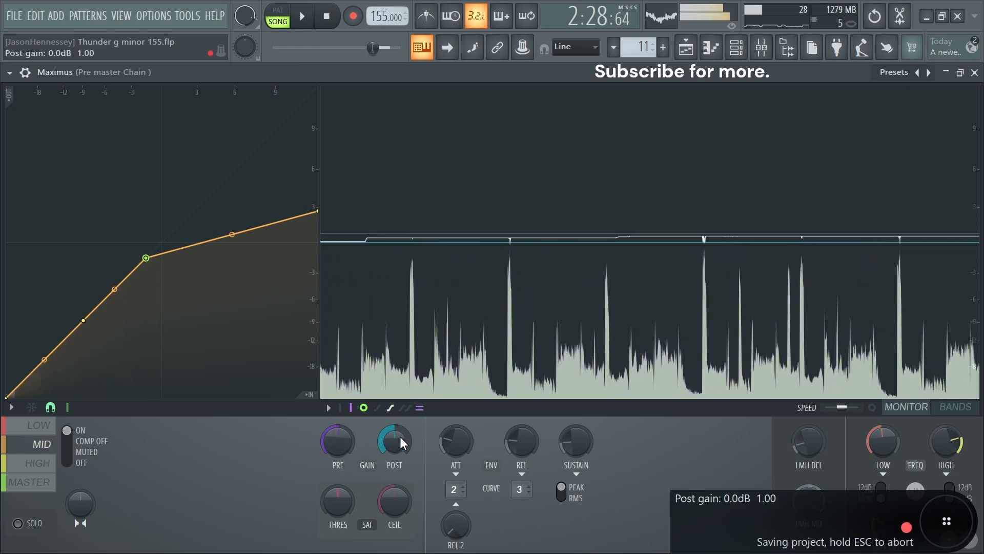
drag(397, 440, 396, 449)
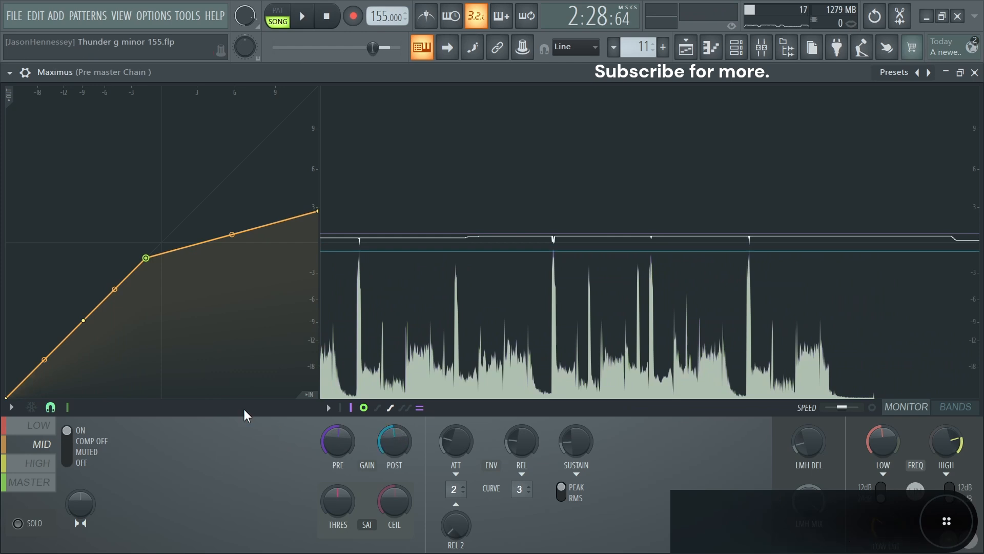
Step: Move the lower point of the mid band's curve up to -4.7 dB and audition the song
drag(85, 321, 115, 291)
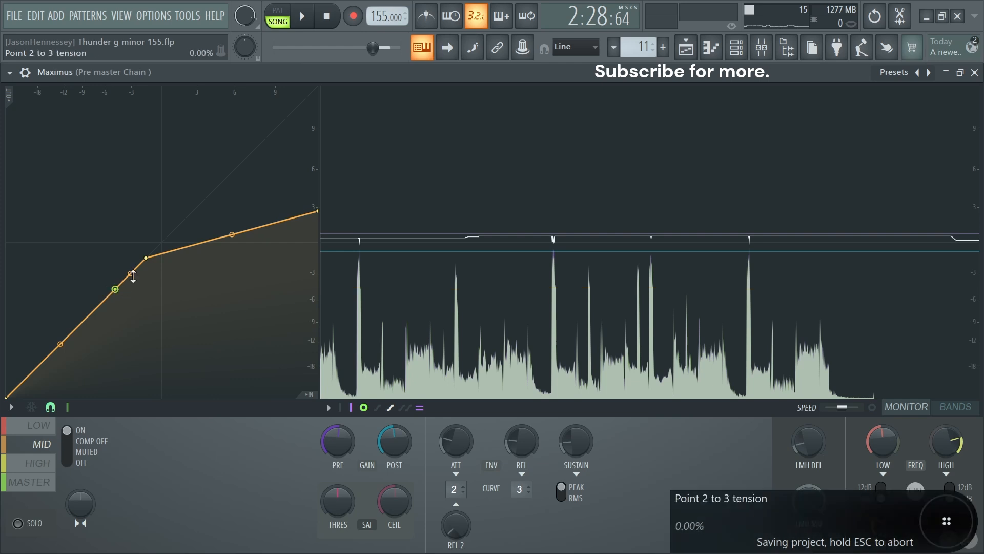
key(space)
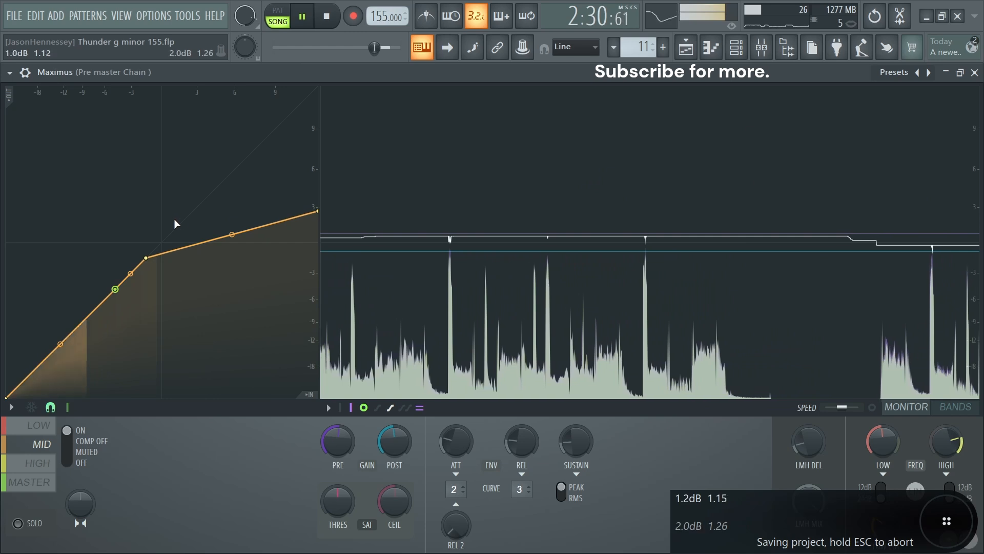
click(130, 273)
key(space)
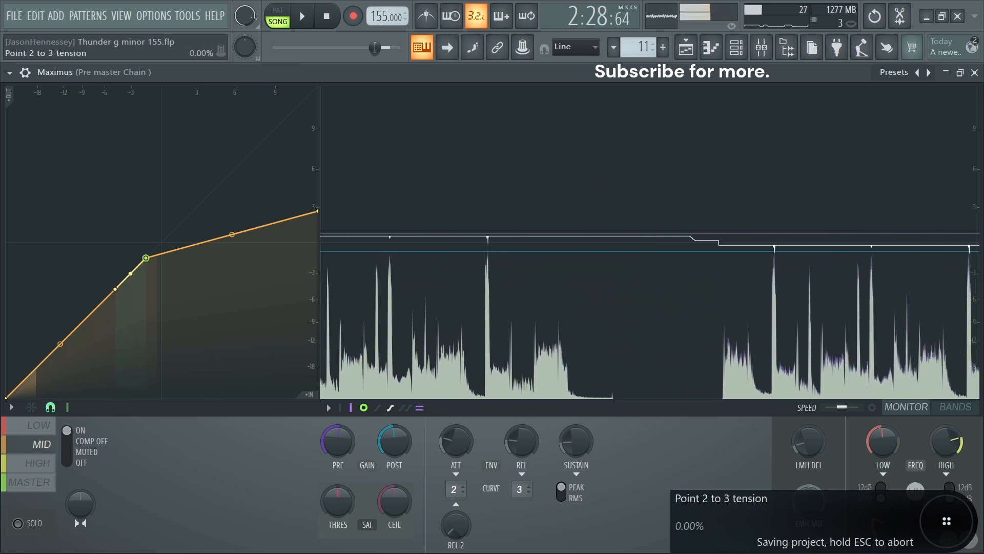
Step: Bend the mid curve's segment between points 2 and 3 upward to 11.59% tension, audition it, and reduce the bend slightly
drag(130, 274, 130, 264)
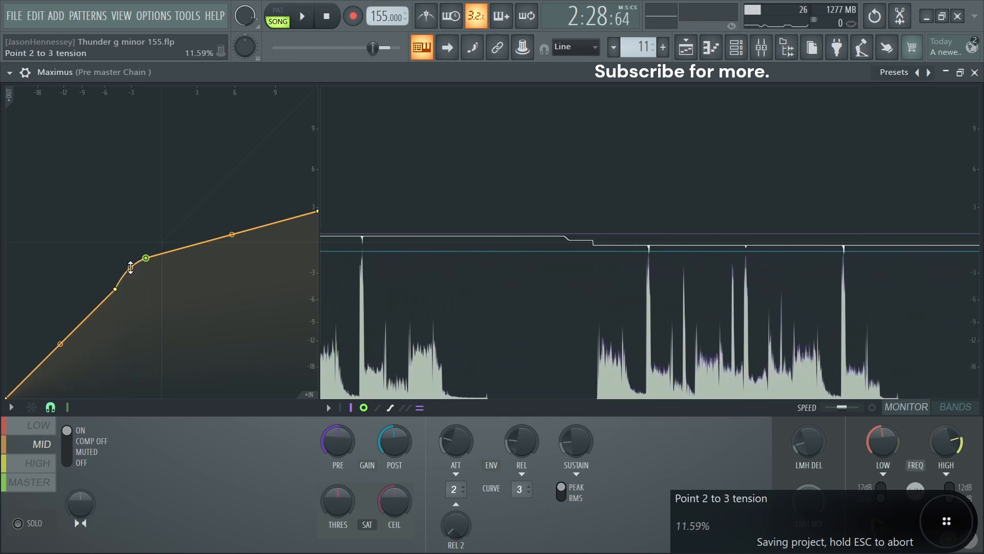
click(115, 290)
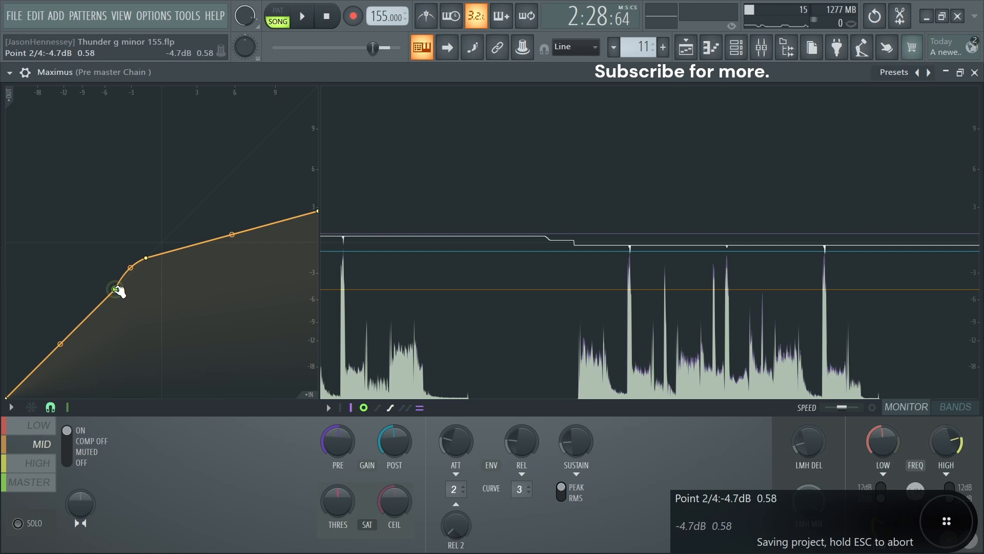
key(space)
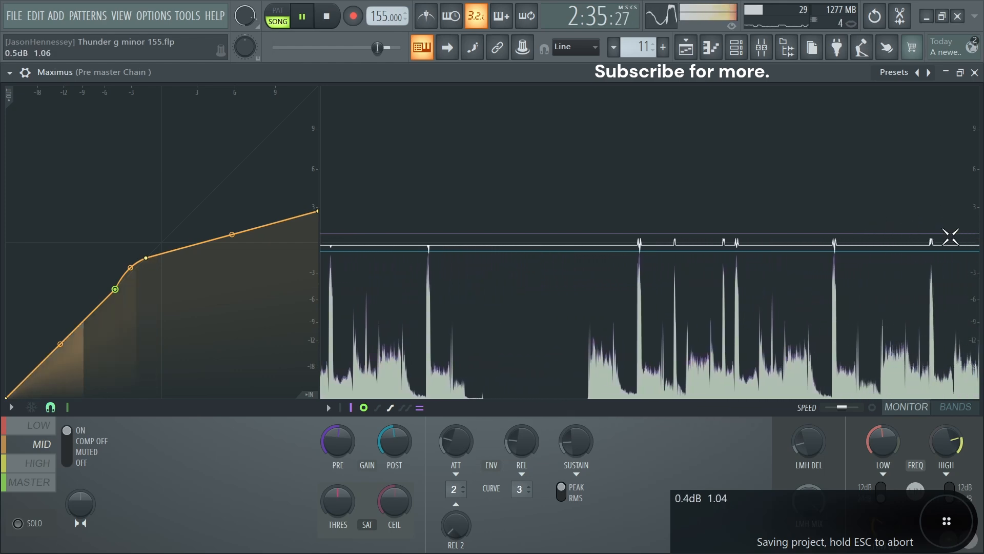
drag(130, 267, 130, 271)
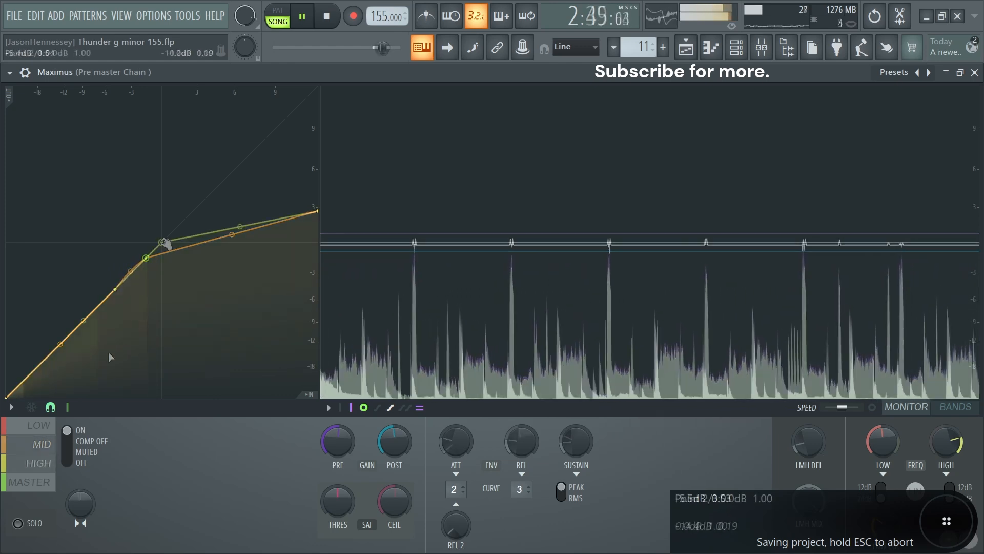
Step: Pull the knee point of the high band's compression curve down to -6.6 dB and audition the band
drag(164, 243, 102, 306)
key(space)
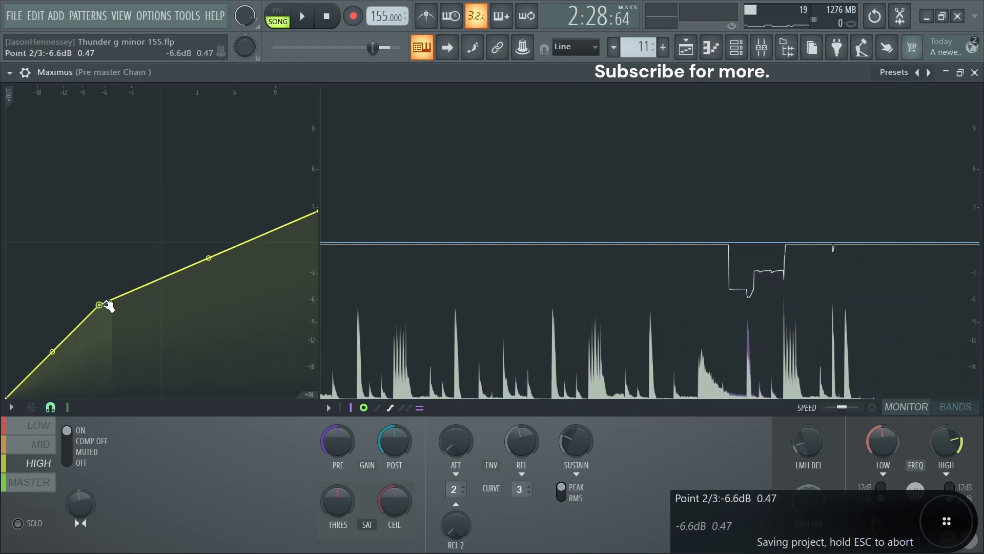
click(101, 306)
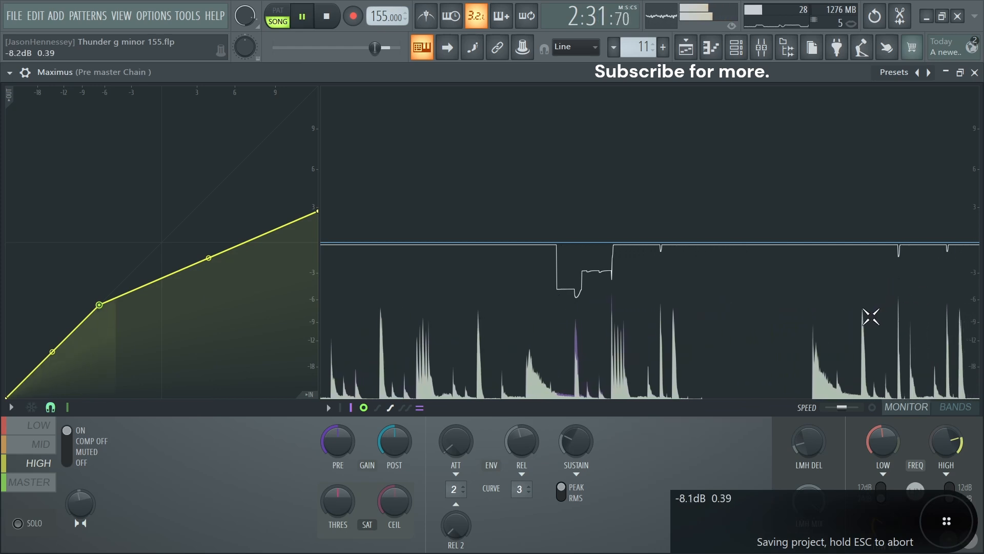
key(space)
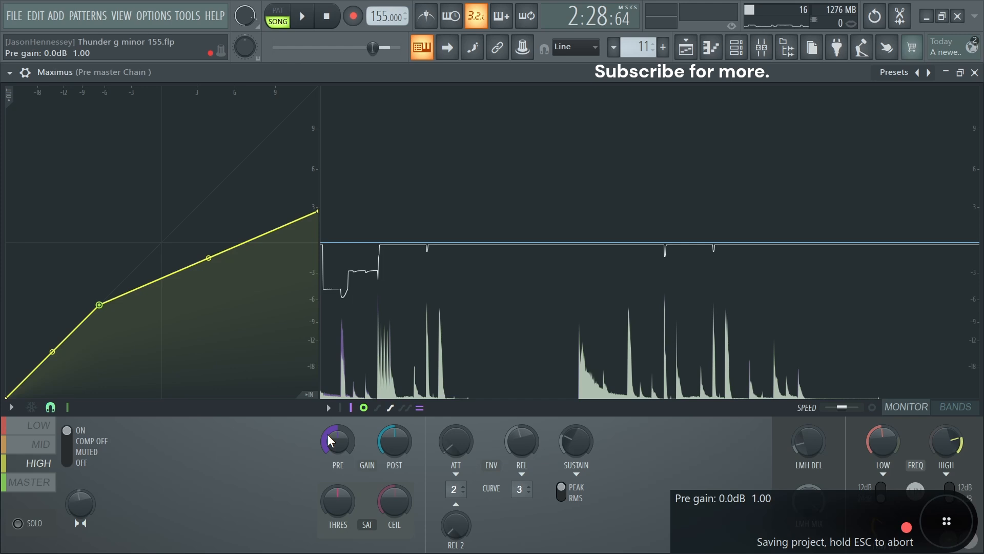
Step: Raise the high band's pre gain slightly, audition the result, and lower the high band's post gain slightly
drag(325, 434, 324, 431)
key(space)
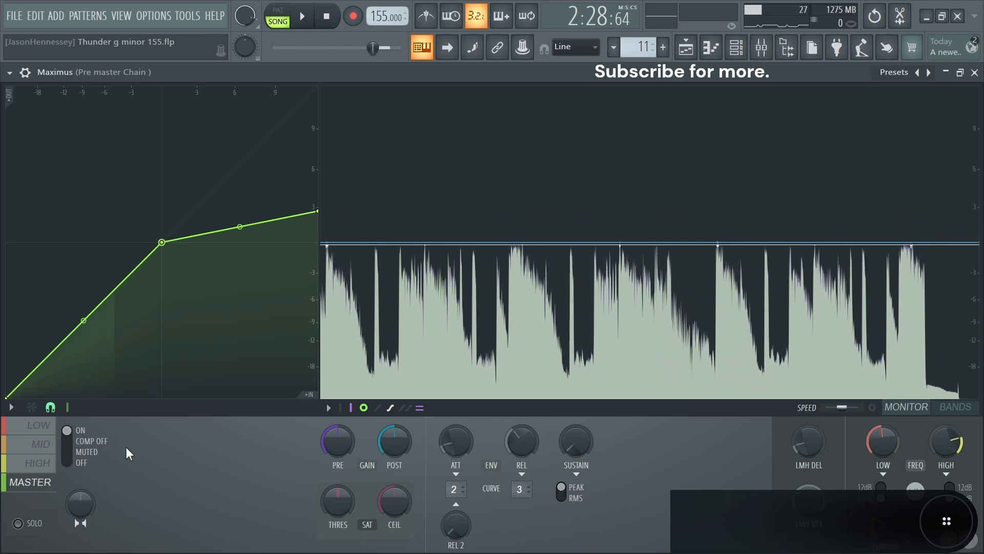
key(space)
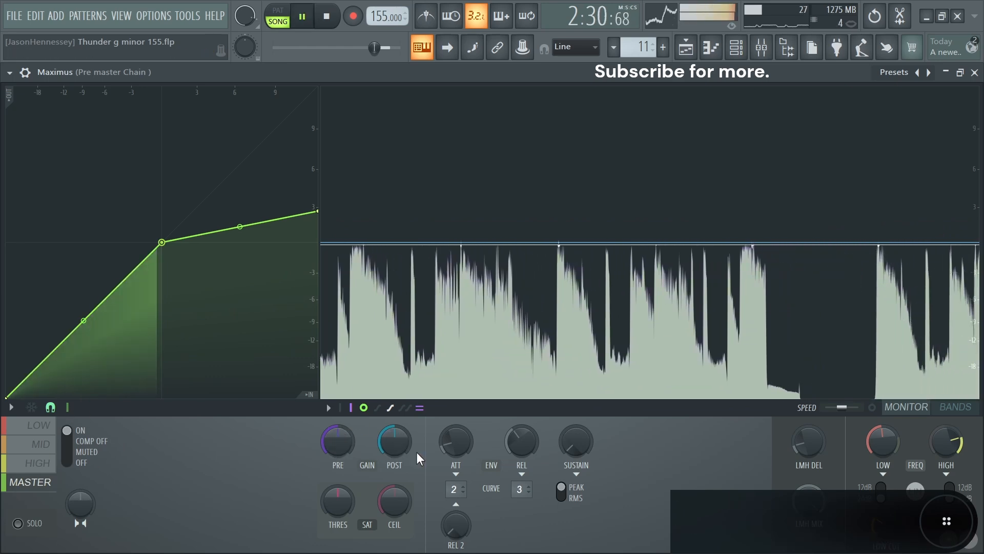
click(43, 459)
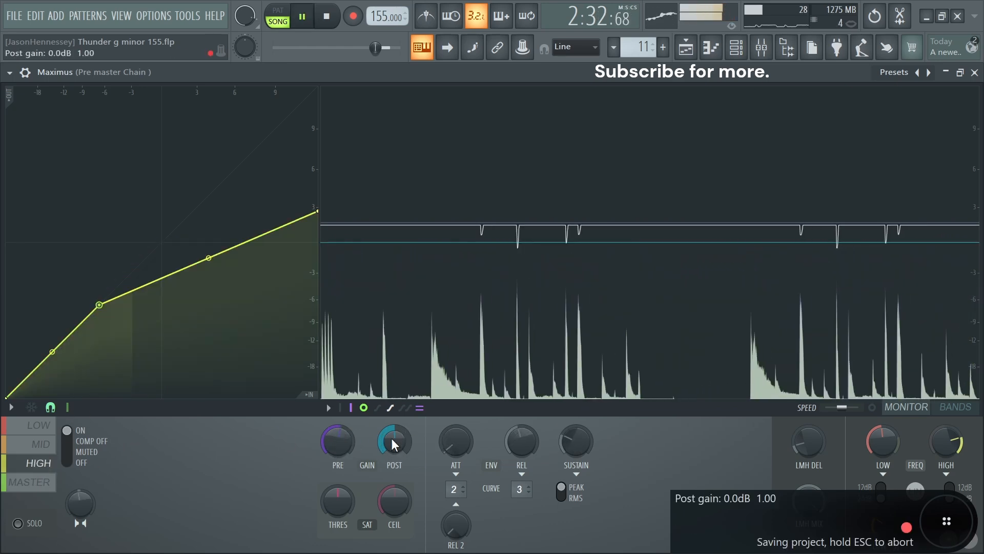
key(space)
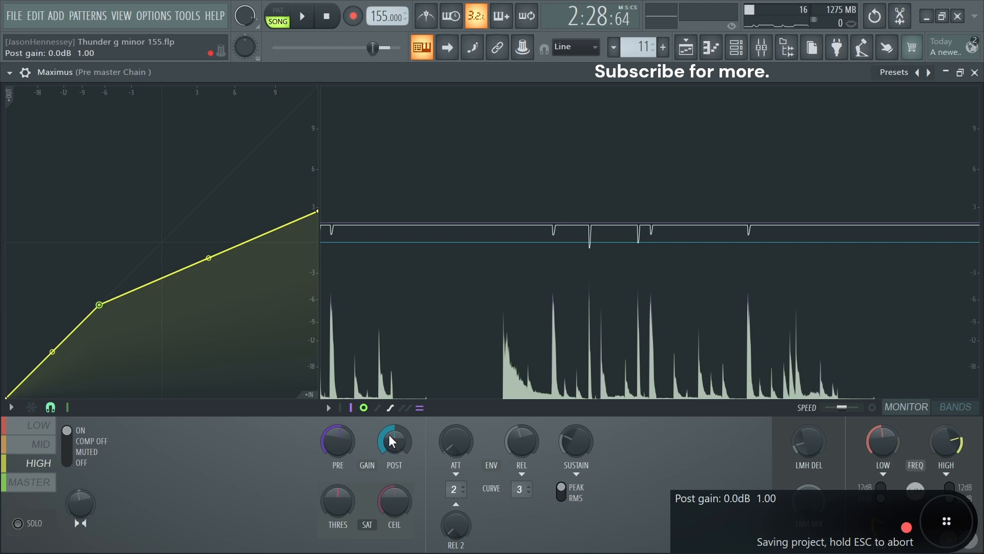
drag(390, 437, 391, 443)
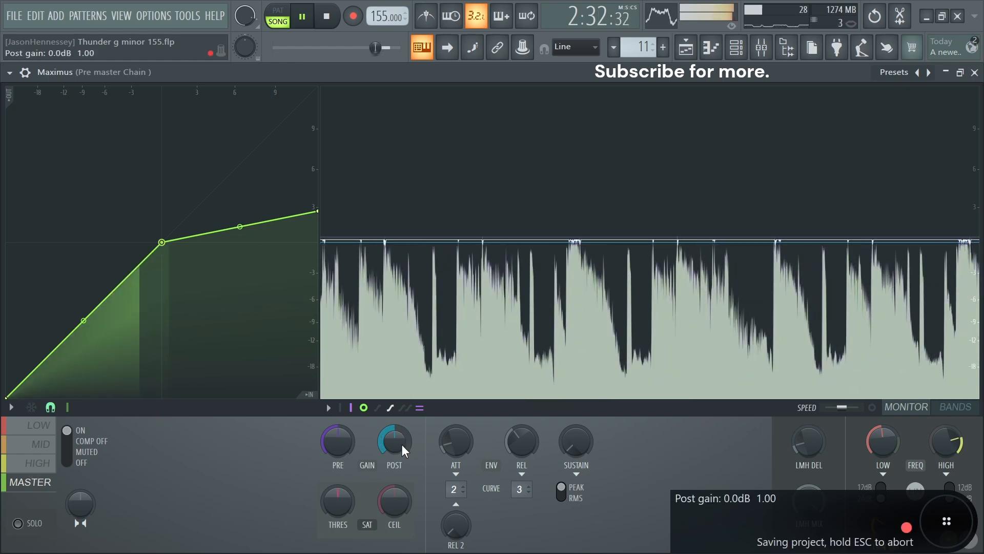
Step: Raise the master band's pre gain slightly, close the third Maximus, and stop playback
drag(342, 449, 398, 180)
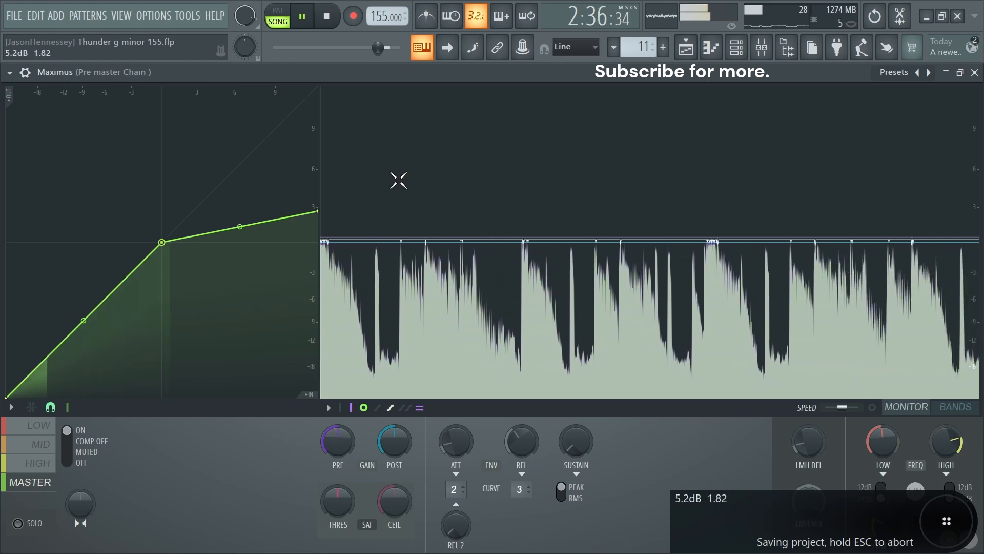
click(975, 73)
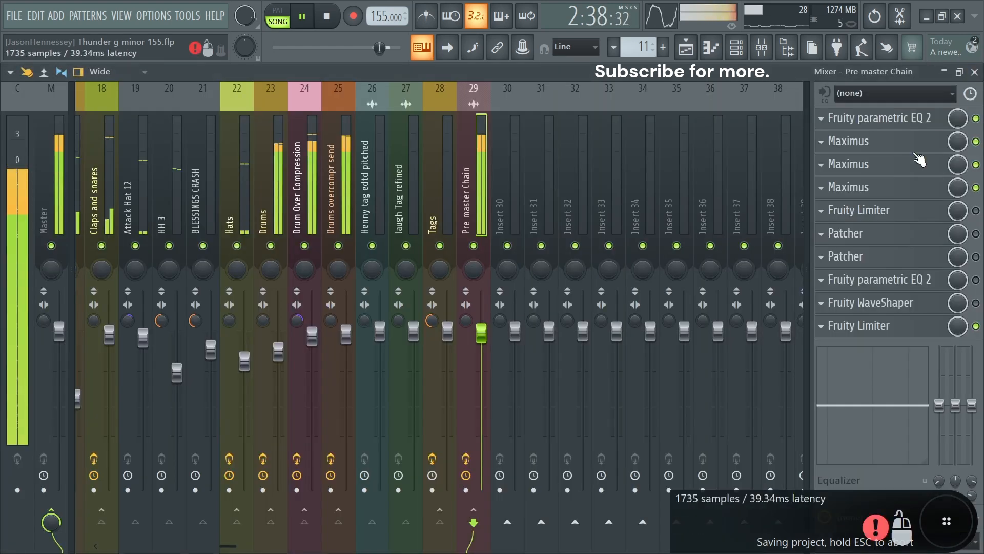
key(space)
Step: Delete the disabled Fruity Limiter from effect slot 5 of the Pre master Chain
click(821, 211)
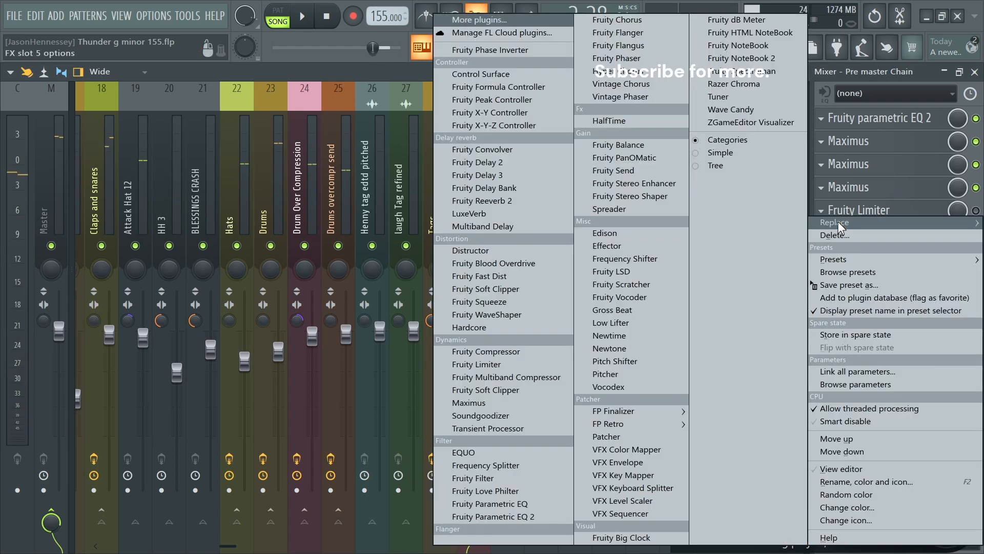
click(841, 237)
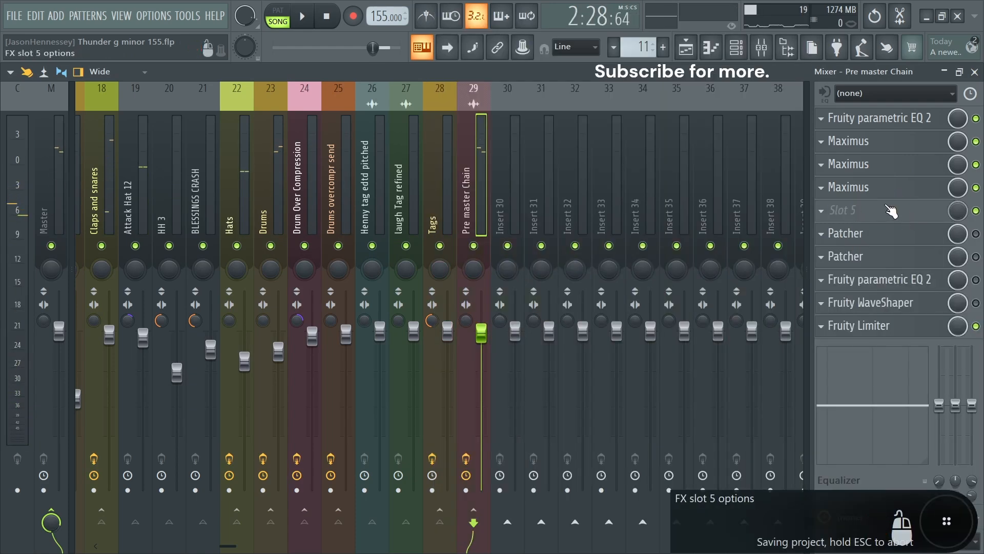
Step: Enable both Patcher effects on the Pre master Chain and open the first one
click(976, 234)
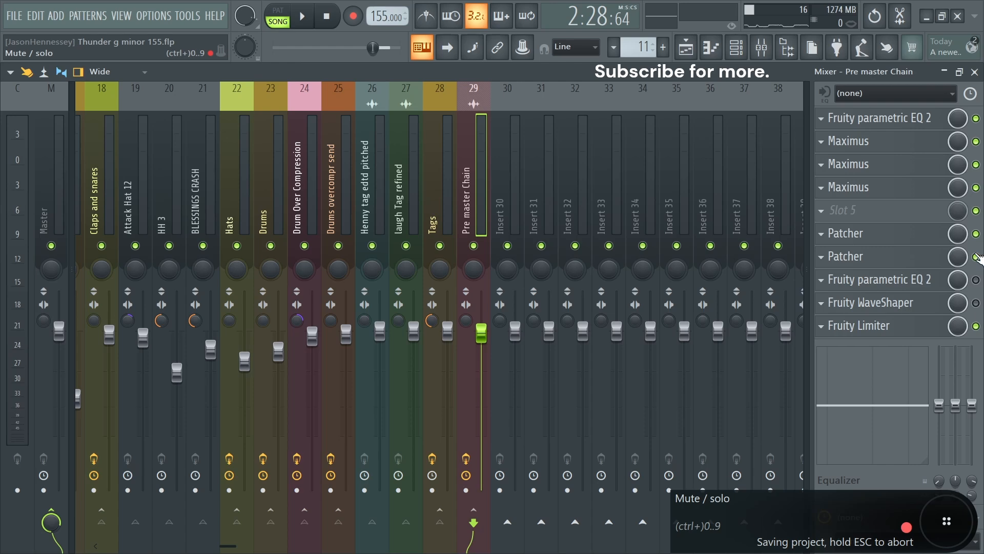
click(872, 237)
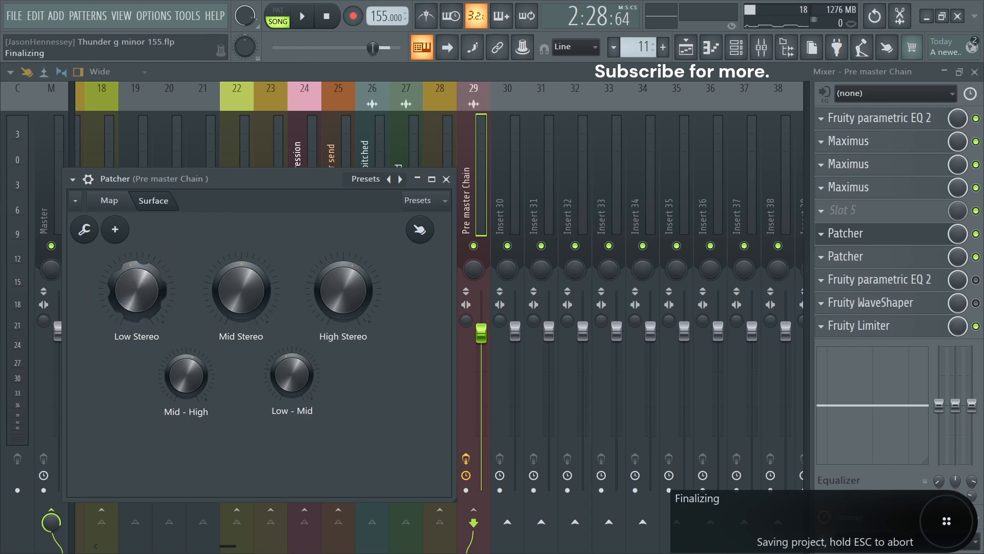
Step: Try adjusting the Low Stereo and High Stereo knobs in the first Patcher, and undo each tweak
drag(137, 291, 137, 341)
key(ctrl+z)
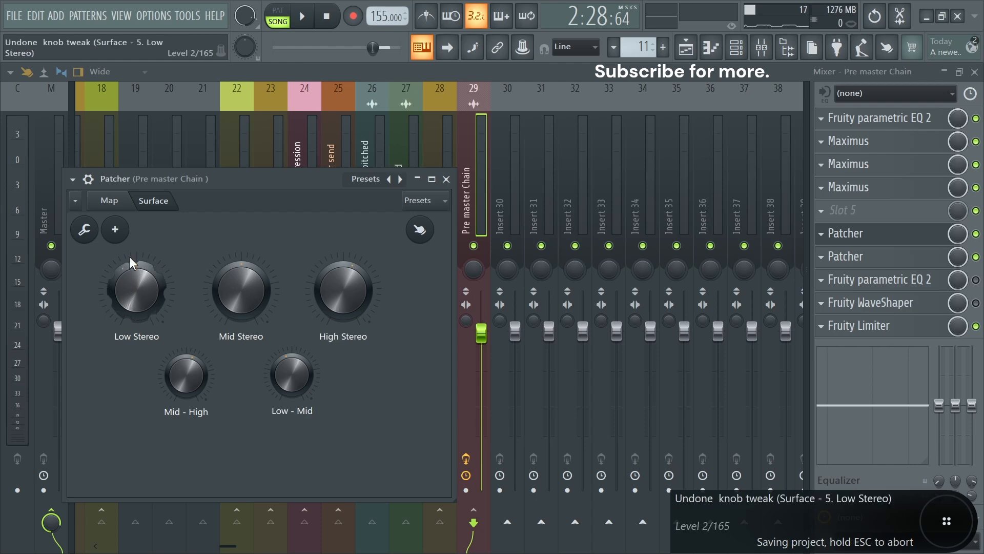
drag(337, 289, 364, 211)
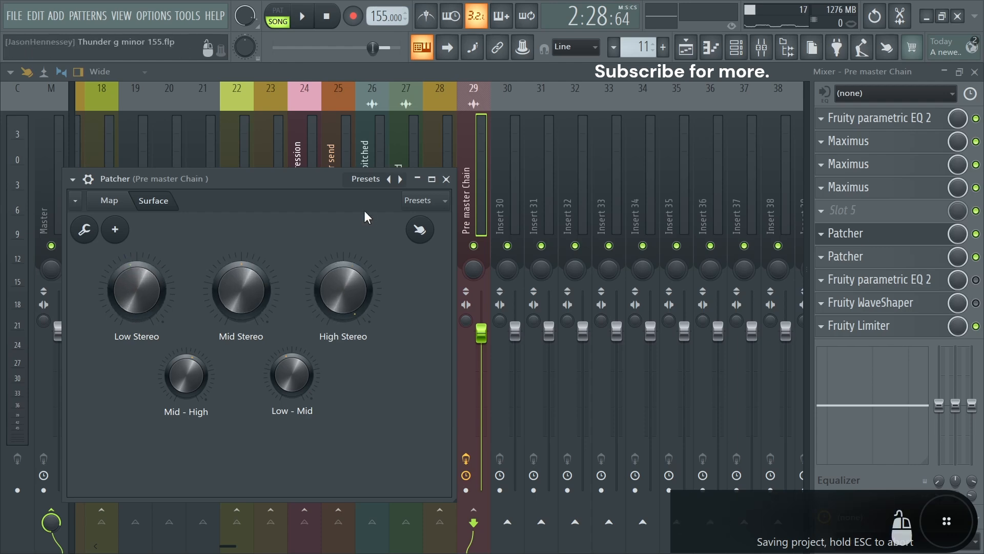
key(ctrl+z)
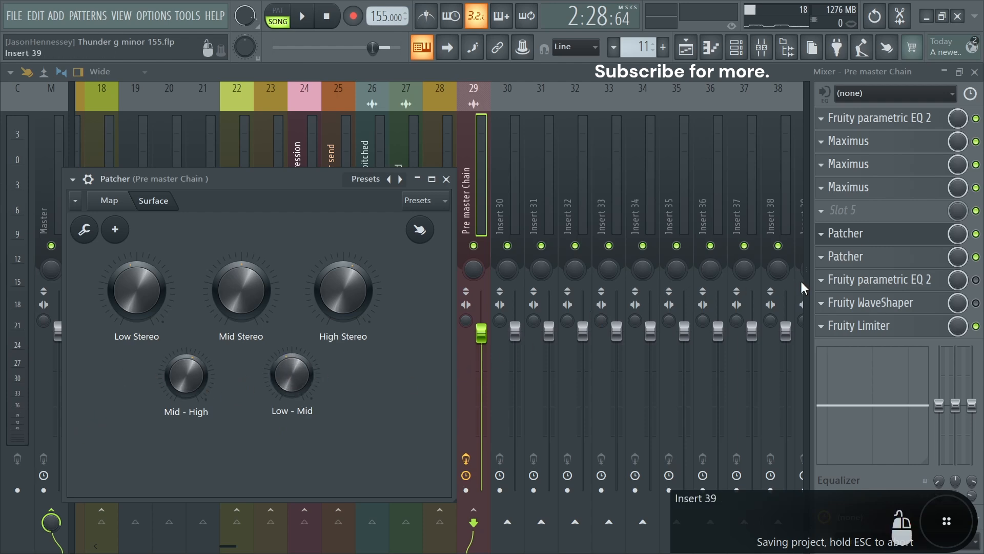
Step: Open the second Patcher on the Pre master Chain and move band 1 of its SIDE EQ to about 60 Hz
click(871, 258)
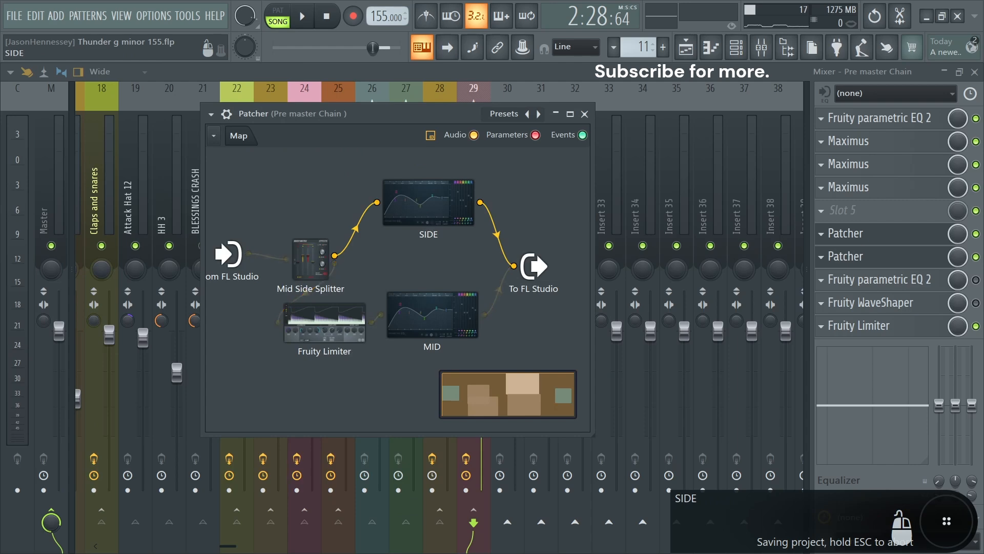
double_click(421, 215)
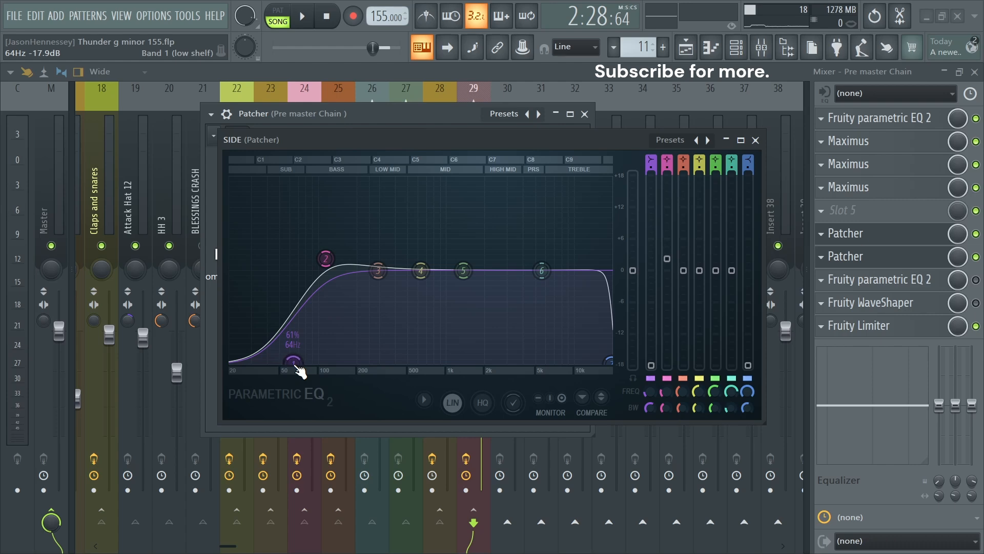
key(ctrl+s)
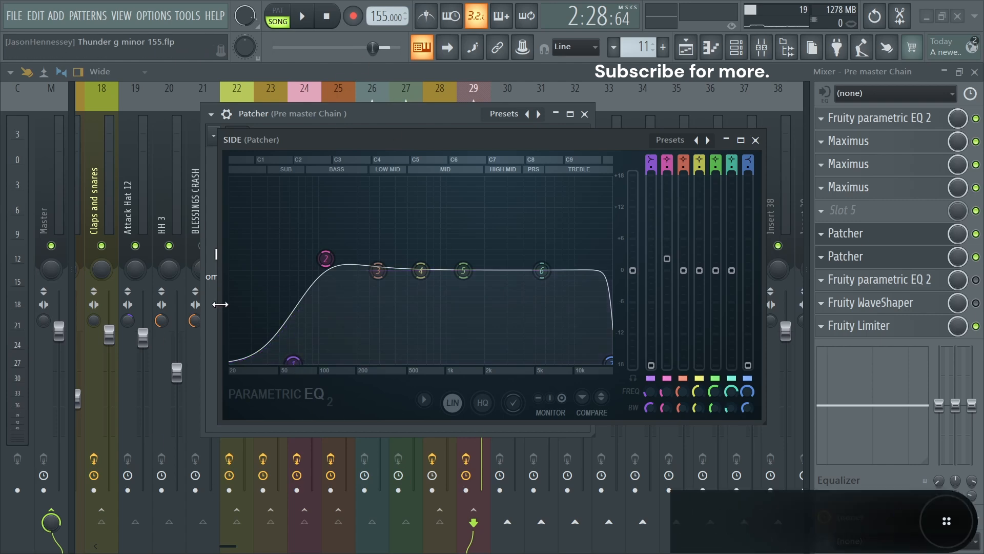
drag(293, 356, 298, 365)
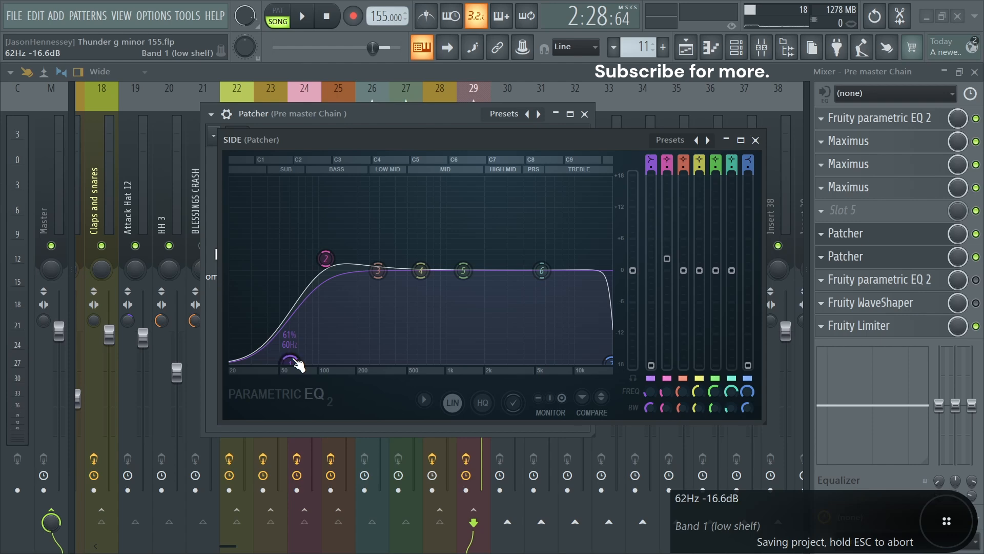
key(Escape)
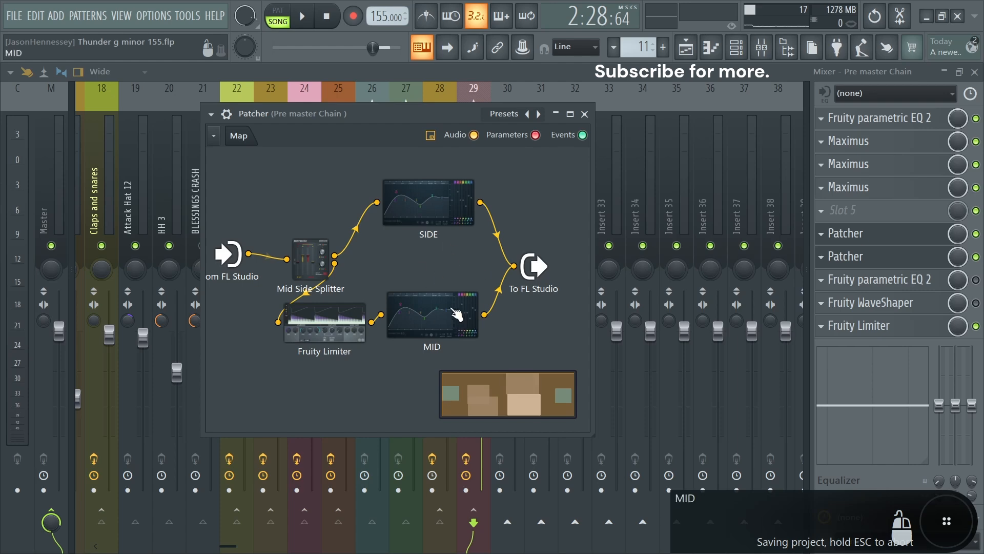
Step: Inspect the Fruity Limiter and the MID EQ inside the second Patcher, briefly playing the song
click(324, 336)
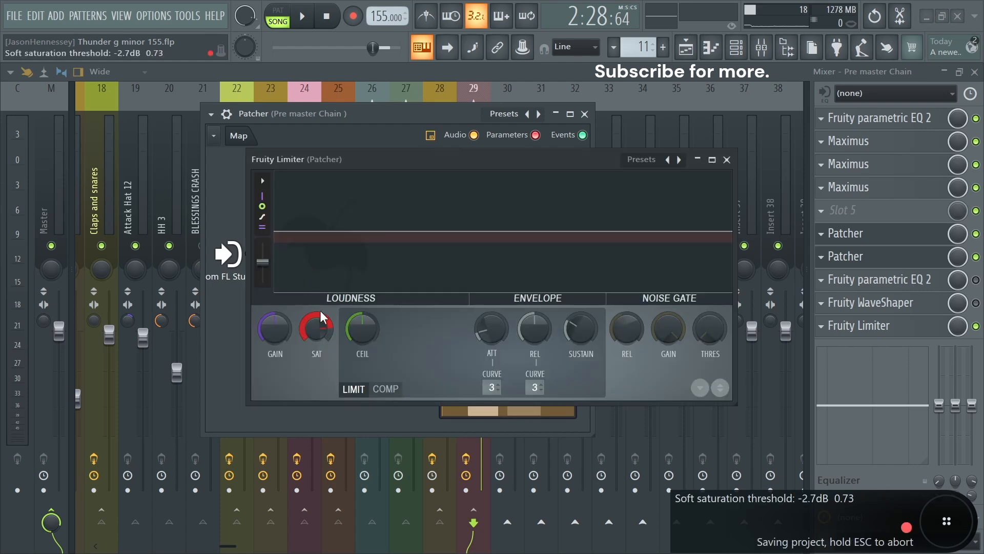
key(space)
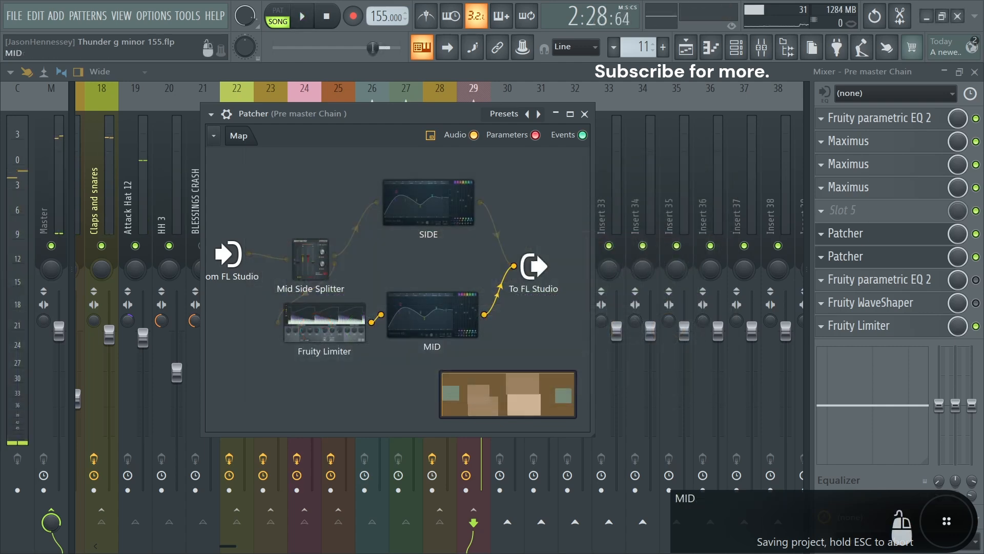
double_click(425, 329)
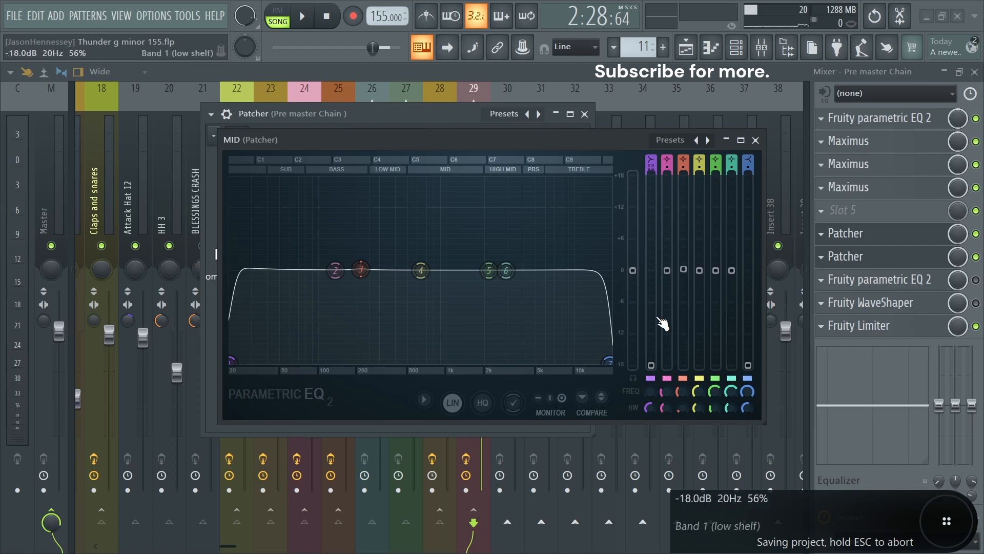
key(space)
click(757, 139)
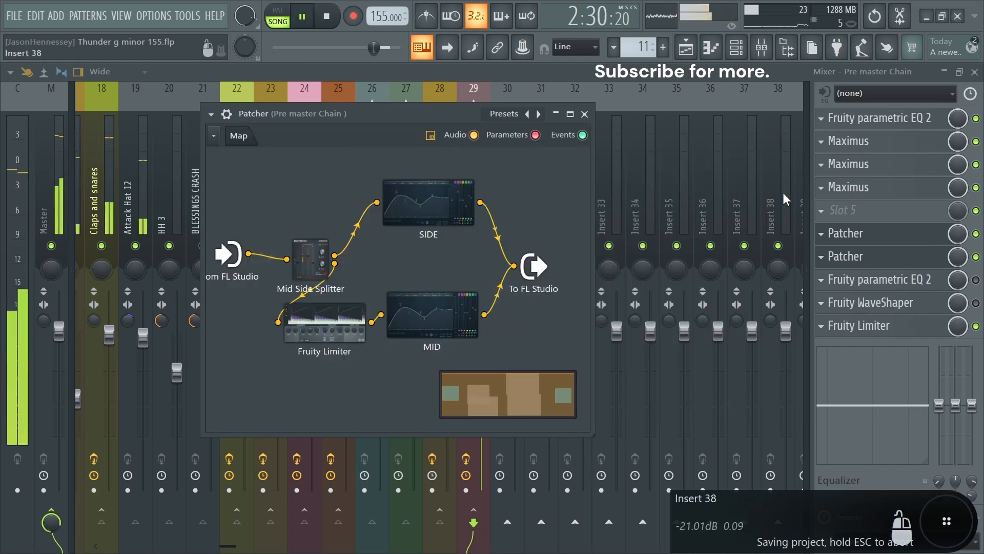
key(space)
Step: Enable the Fruity parametric EQ 2 in slot 8, try shifting and cutting band 4, undo it, and close the EQ
click(976, 280)
click(872, 281)
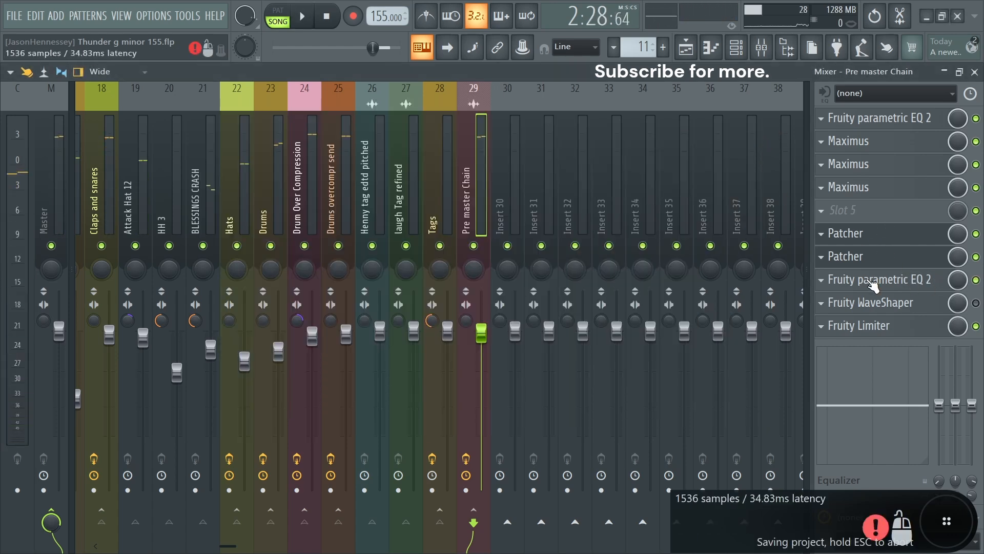
drag(285, 330, 250, 348)
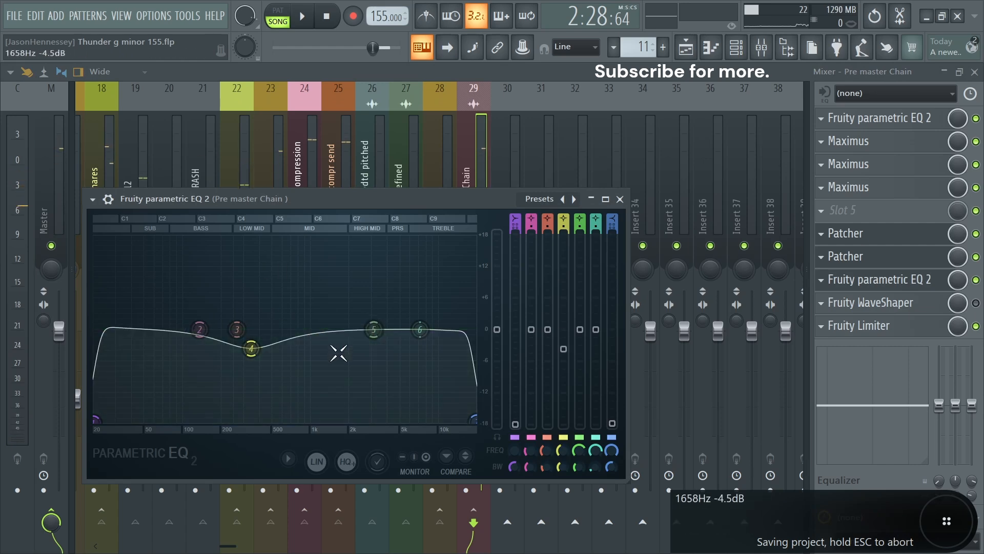
key(ctrl+z)
click(620, 197)
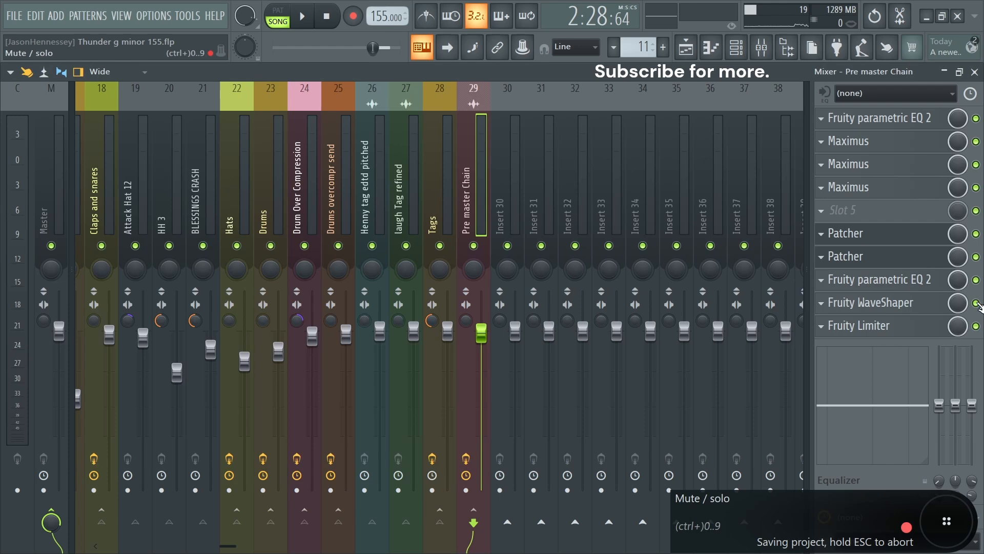
Step: Open the Fruity WaveShaper in an enlarged view and bend the lowest segment of its curve slightly upward
click(871, 302)
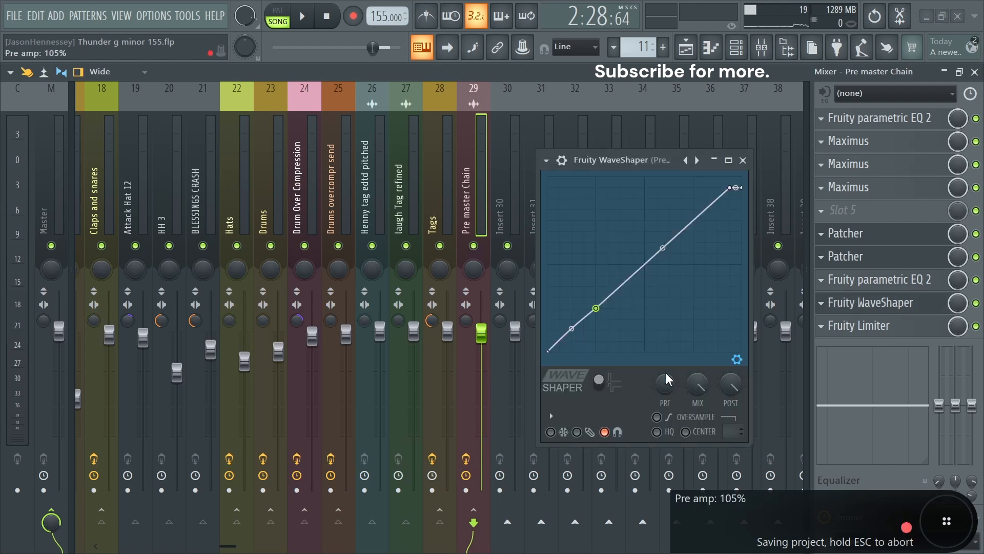
click(731, 161)
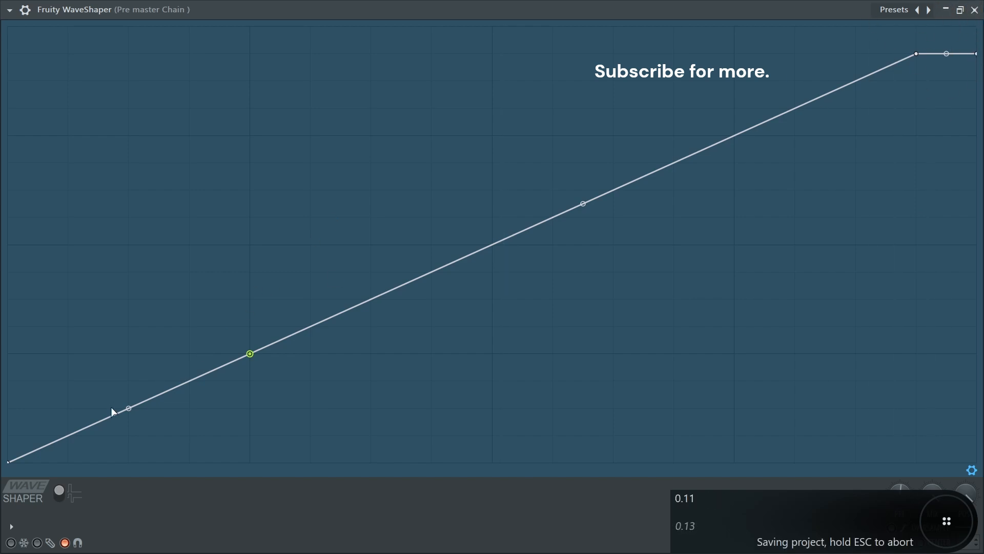
drag(129, 408, 129, 403)
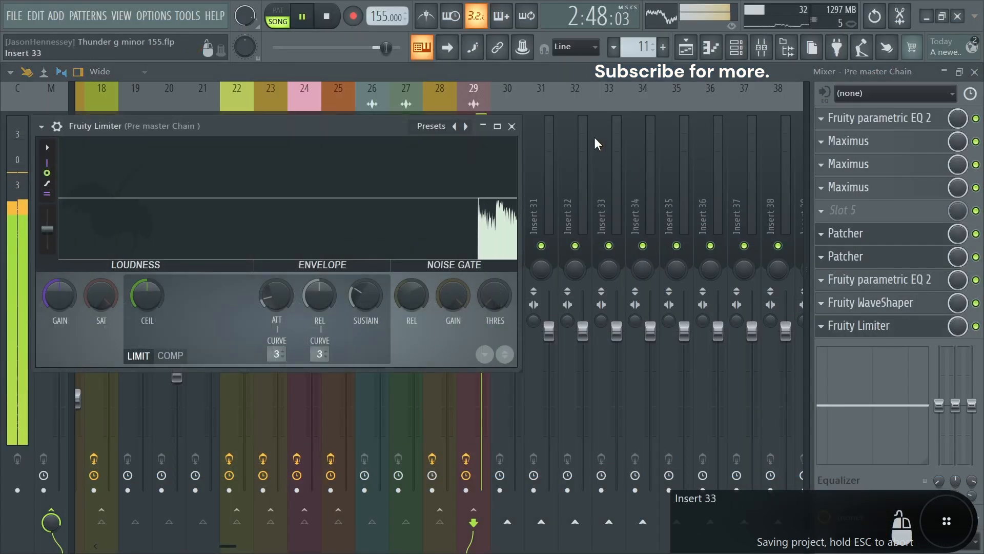
Step: Enlarge the Fruity Limiter on the Pre master Chain, stop playback, and raise its gain to about 0.2 dB
click(498, 127)
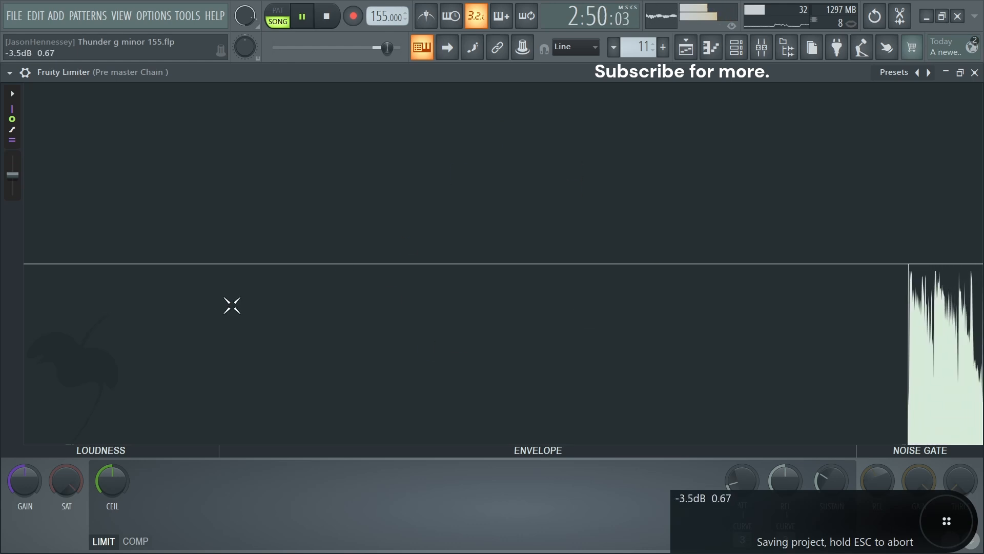
key(space)
drag(23, 478, 23, 475)
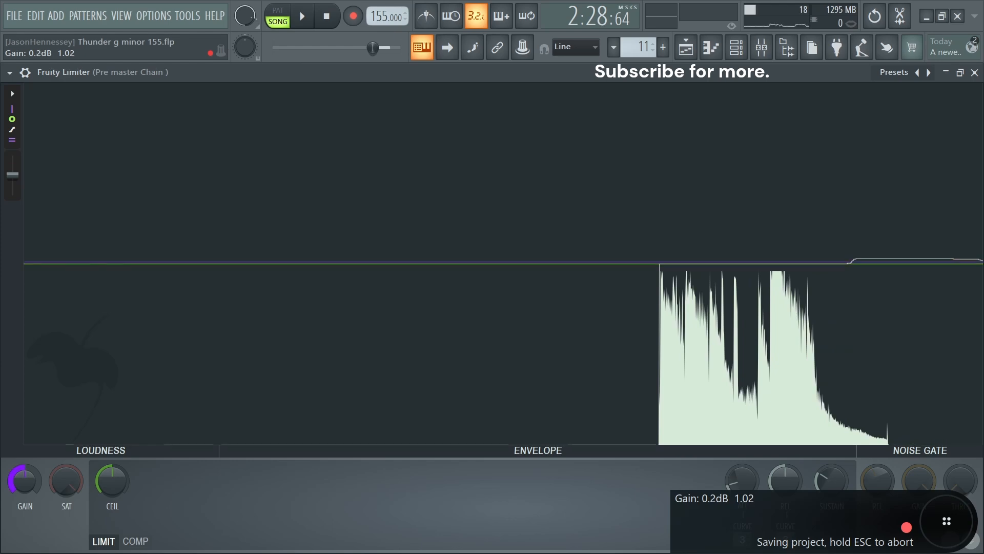
drag(22, 476, 23, 475)
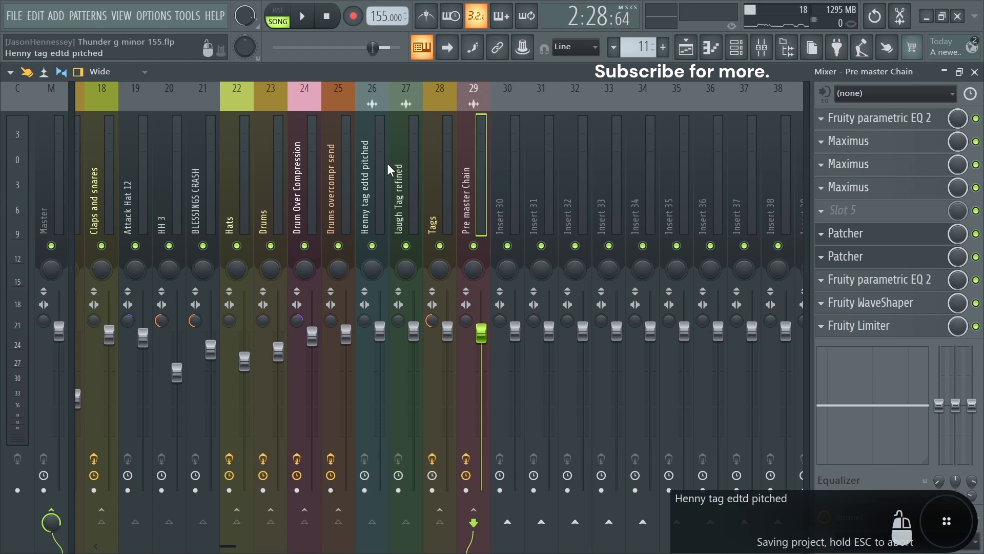
Step: Load the Master Preset mixer track state onto the Master track
click(13, 16)
click(19, 81)
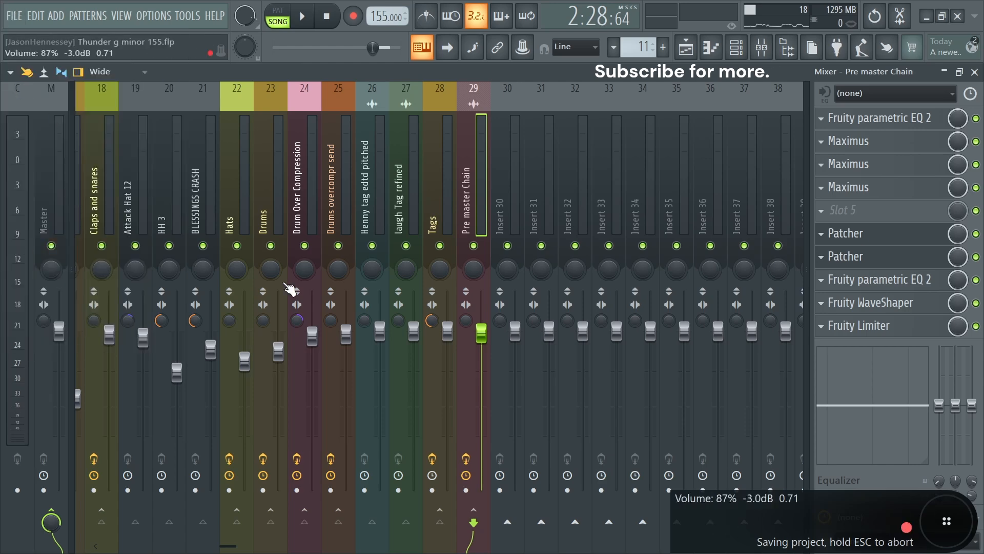
right_click(51, 195)
mouse_move(102, 183)
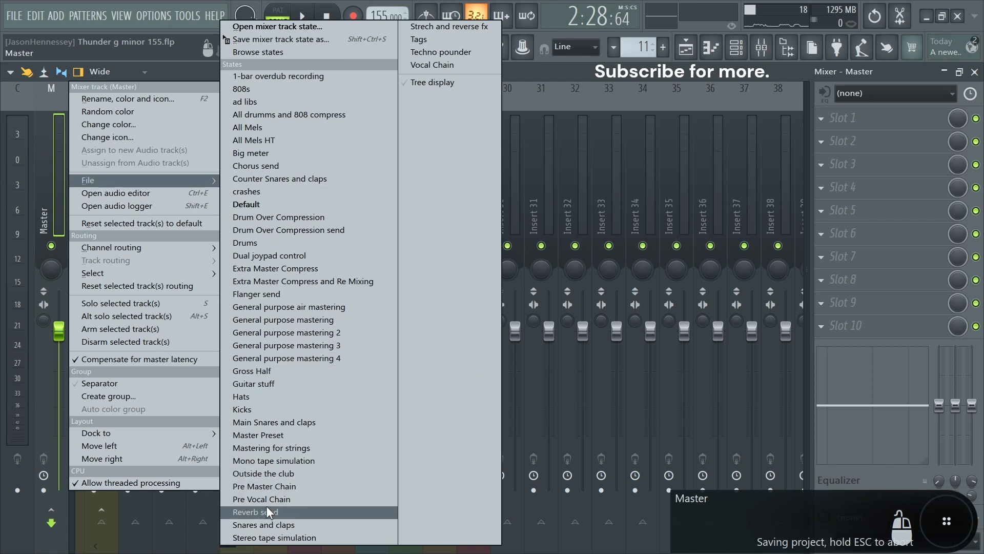
click(271, 436)
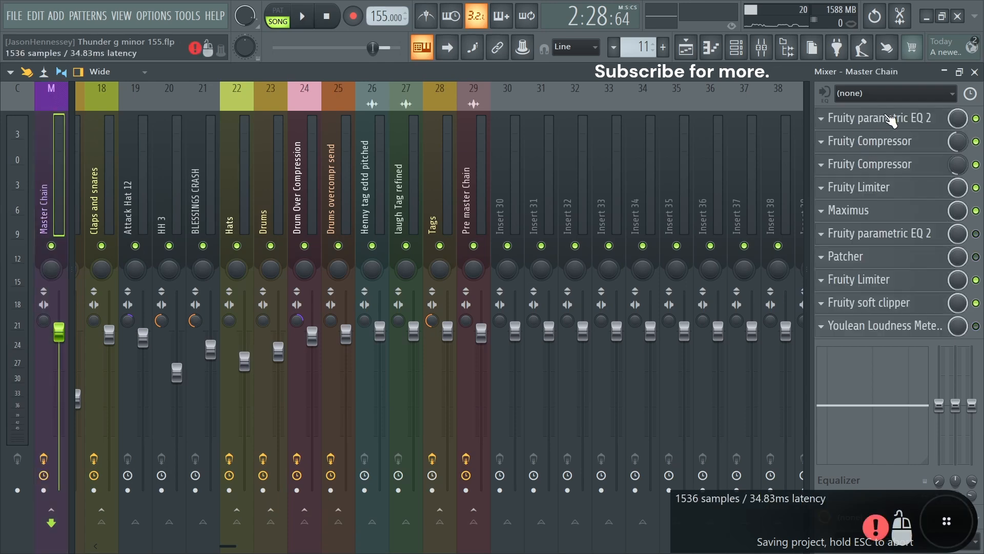
Step: Examine the first Fruity parametric EQ 2, the slot 4 Fruity Limiter, and the first Fruity Compressor on the Master Chain
click(892, 119)
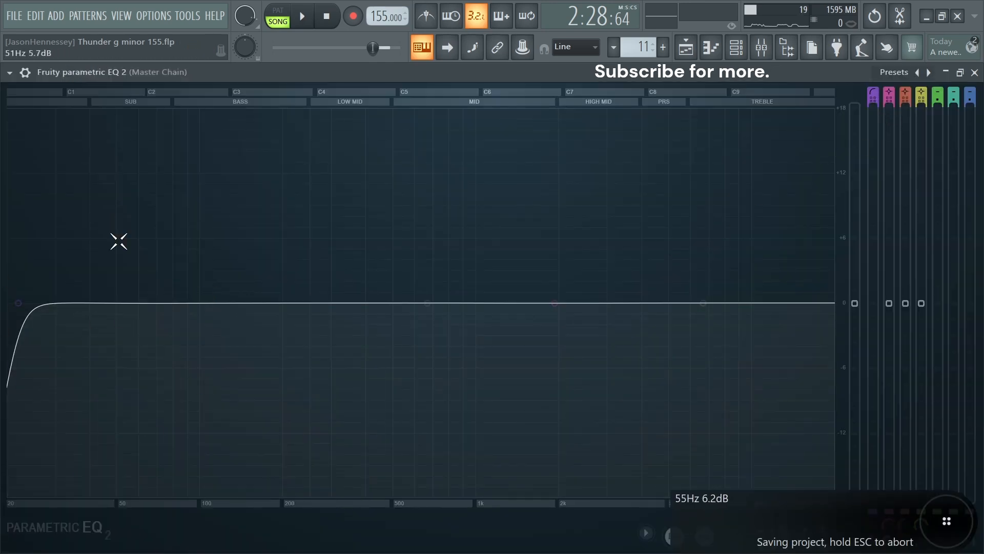
click(974, 72)
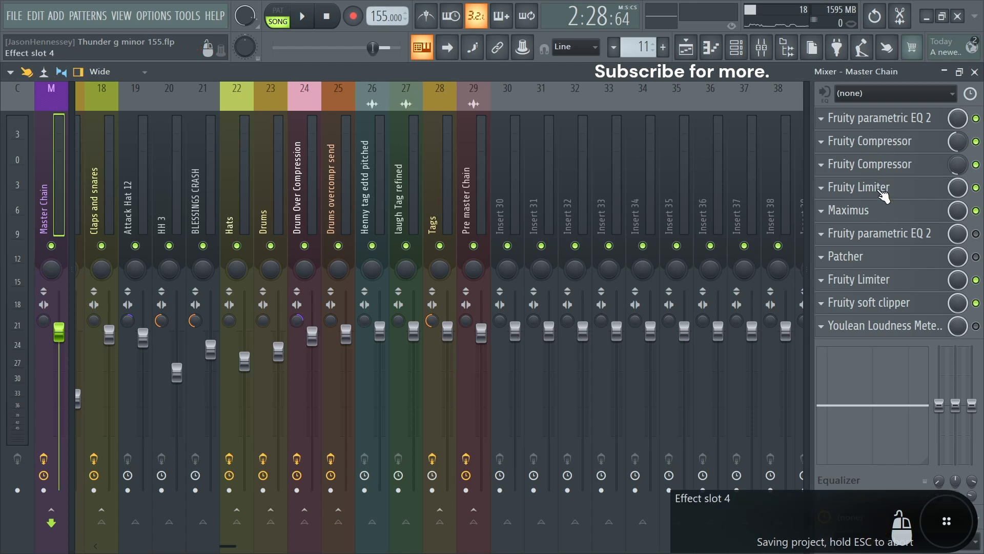
click(883, 189)
drag(442, 192, 432, 190)
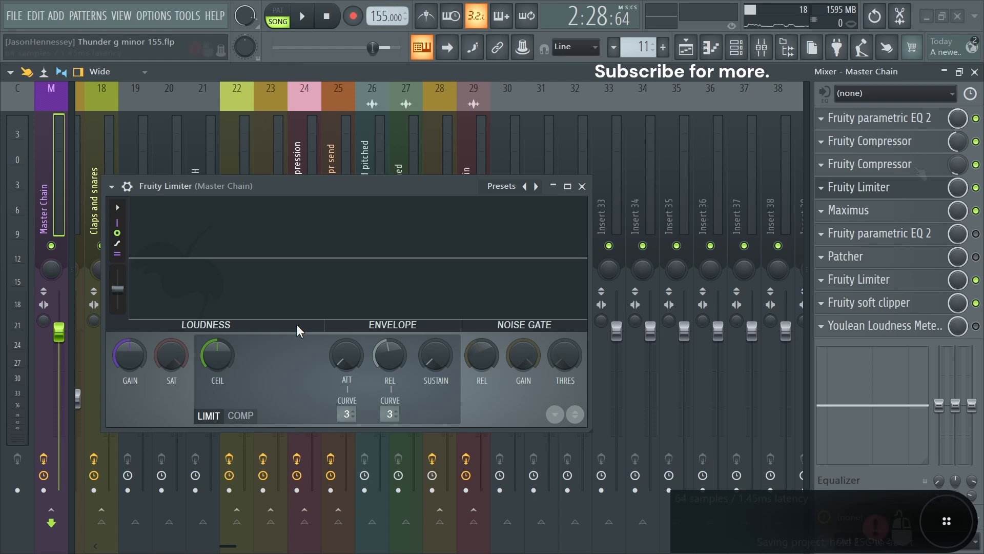
click(885, 142)
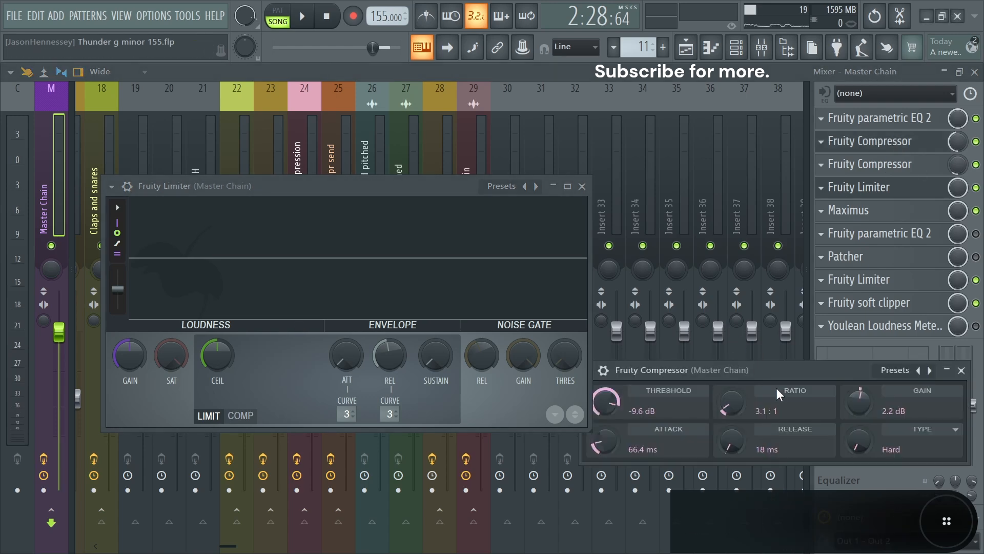
drag(774, 372, 753, 256)
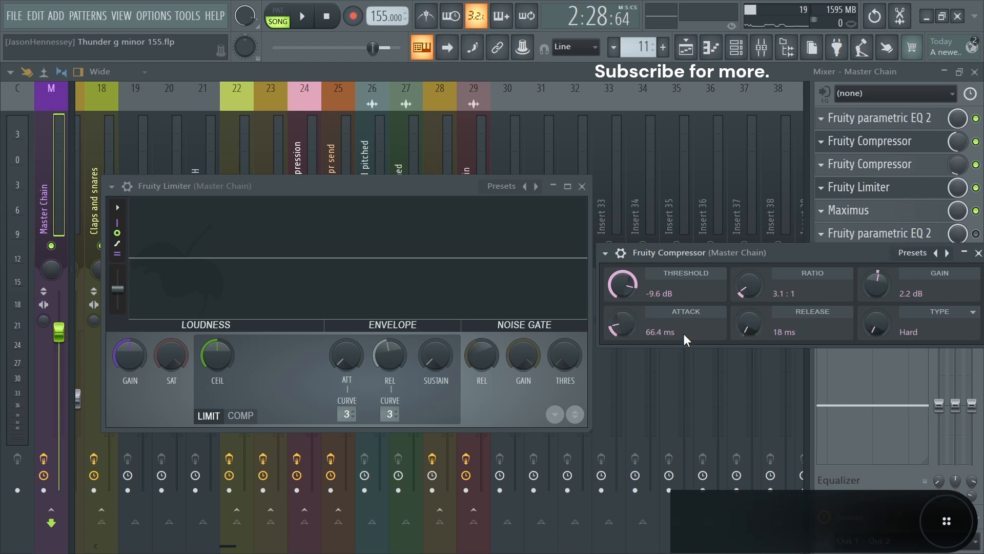
Step: Disable the second Fruity Compressor on the Master Chain and compare playback with the first compressor bypassed and re-enabled
click(975, 164)
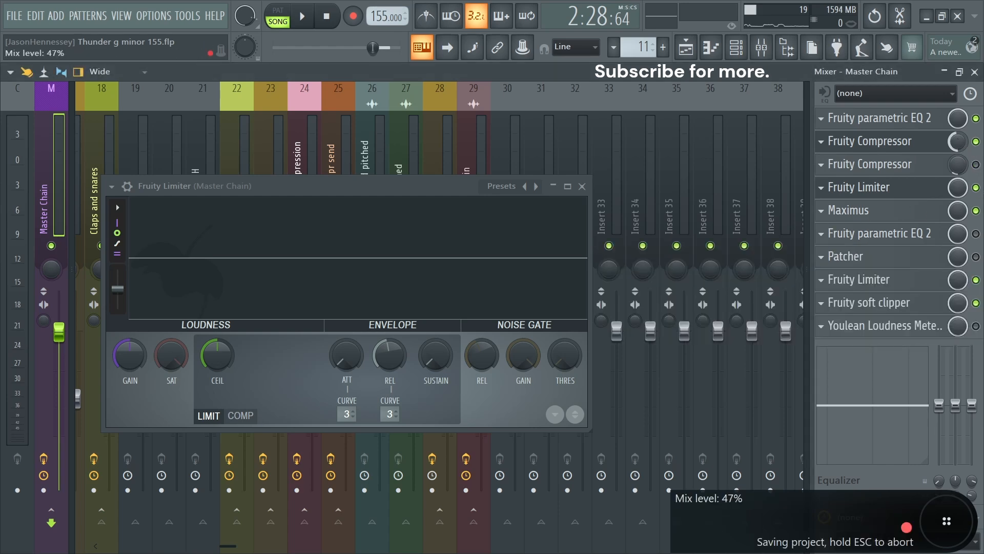
key(space)
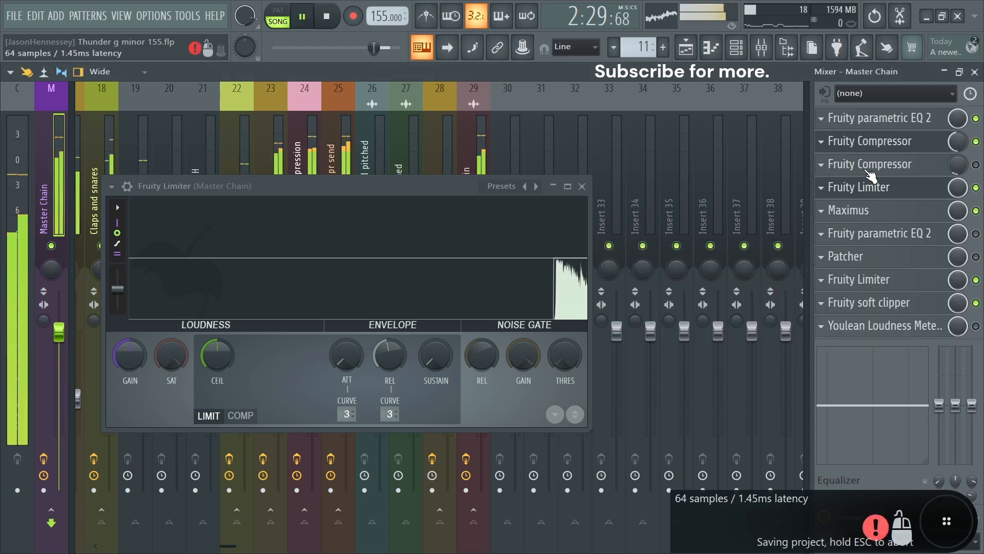
click(976, 141)
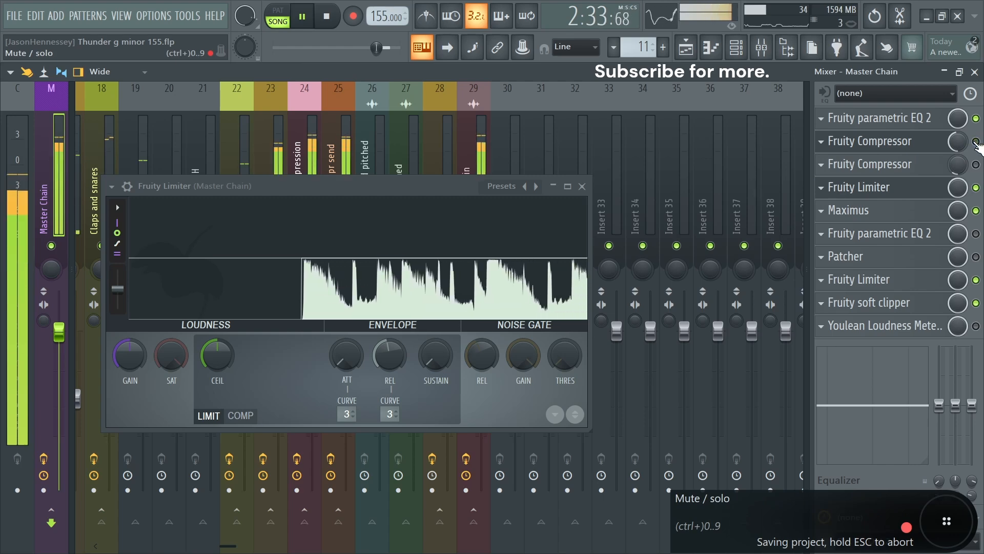
click(976, 142)
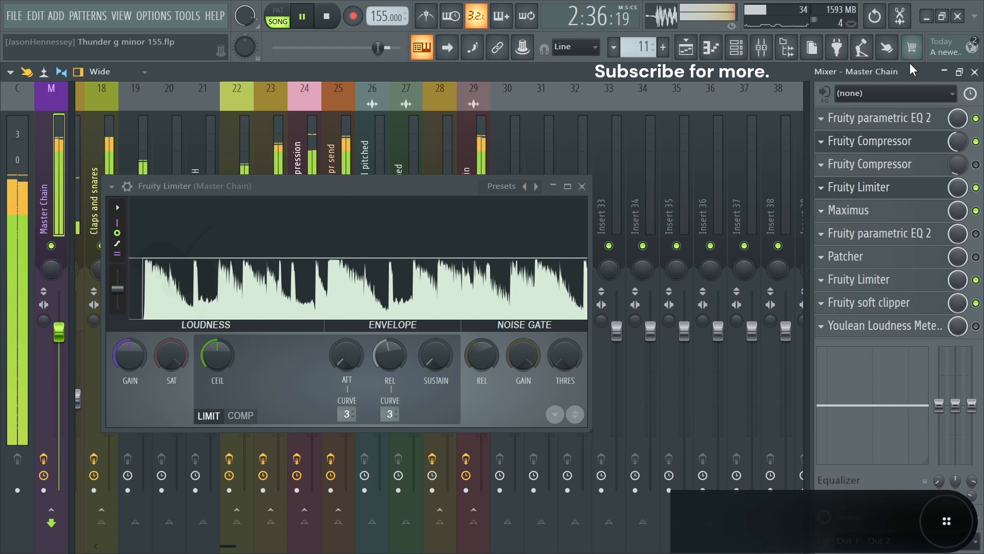
key(space)
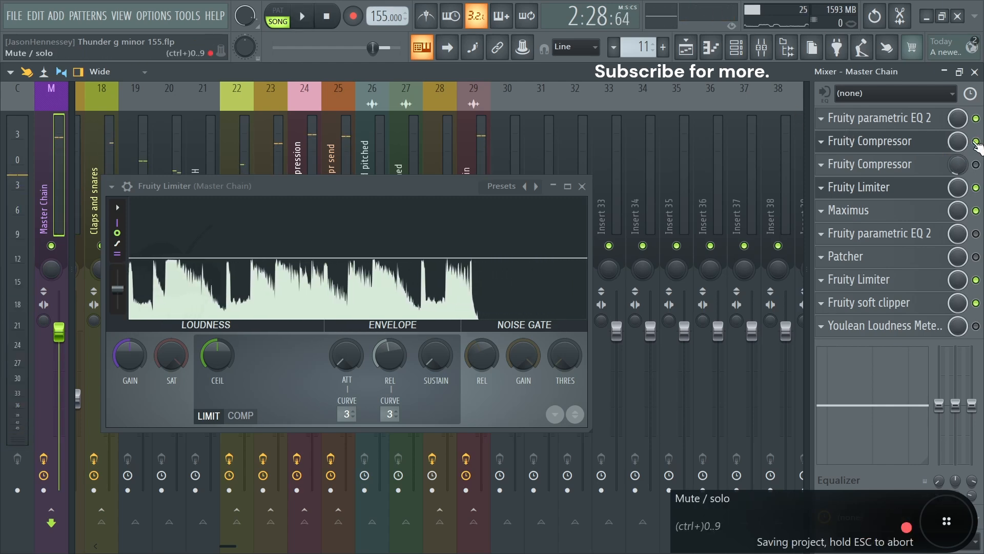
Step: Audition the song on the Master Chain and set the first Fruity Compressor's mix level to about 87%
key(space)
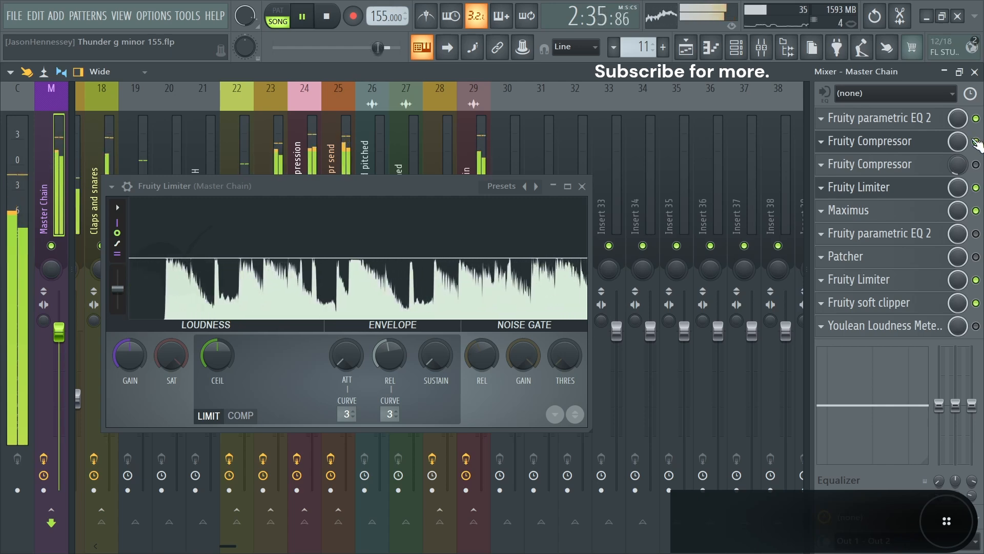
key(ctrl+s)
key(space)
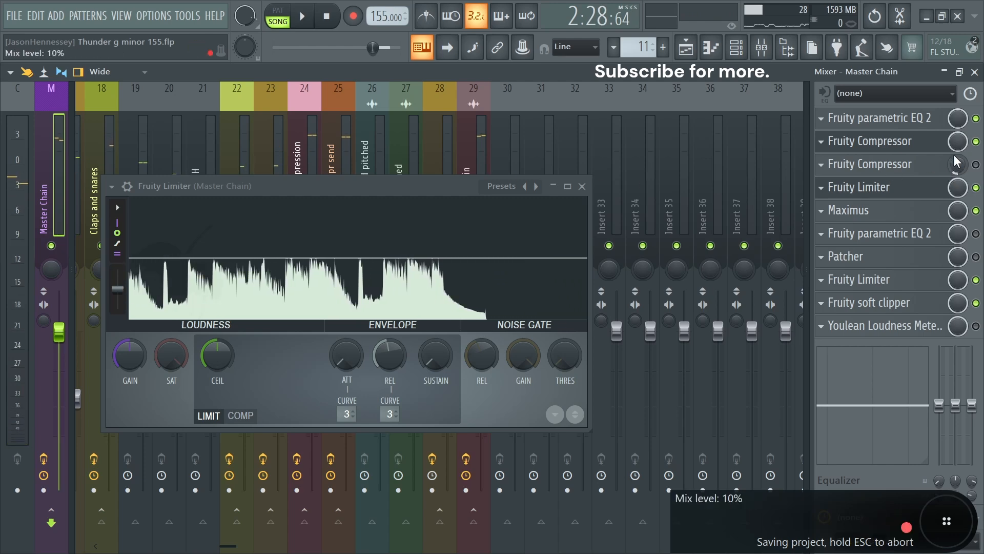
mouse_move(961, 154)
mouse_down()
mouse_move(962, 169)
mouse_move(958, 145)
mouse_up()
key(space)
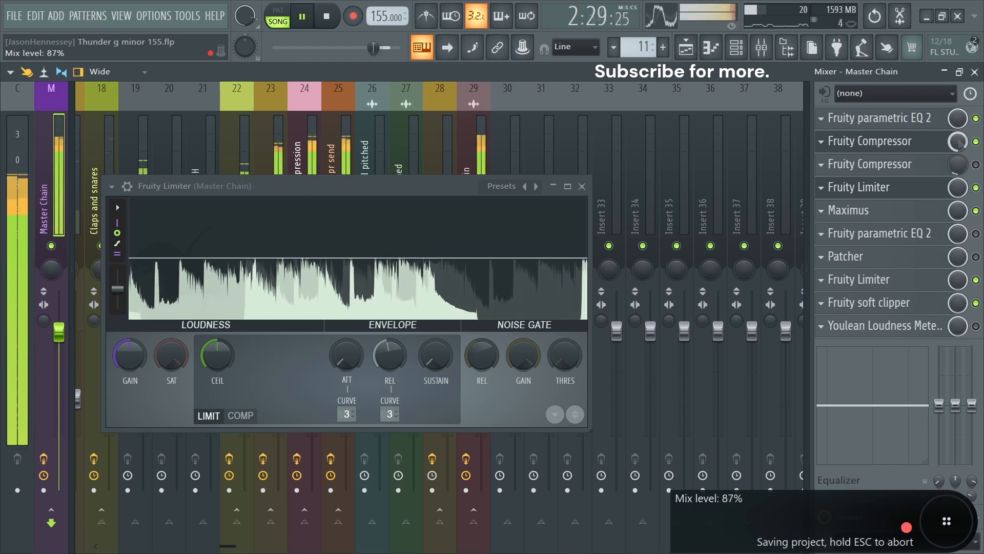
key(space)
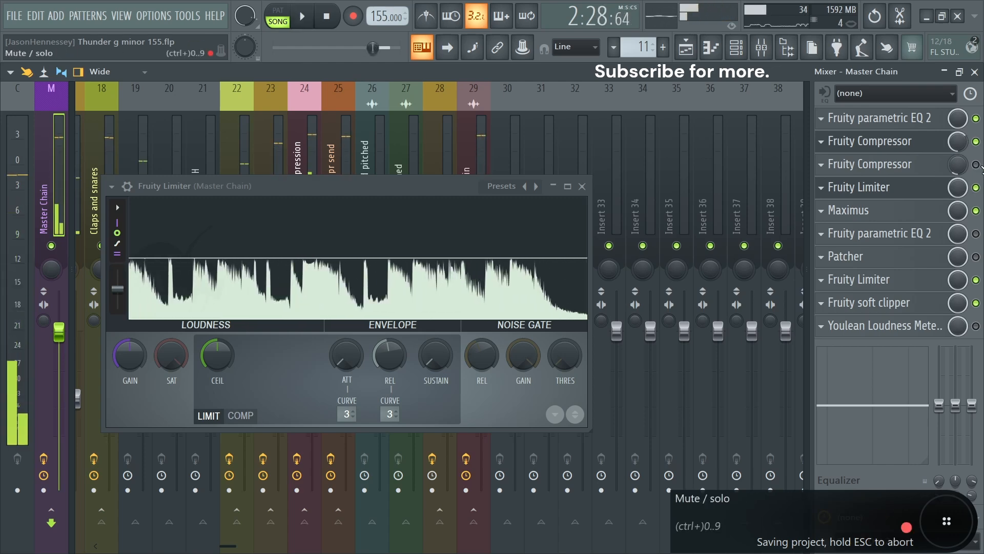
Step: Review the second Fruity Compressor's settings on the Master Chain and re-enable that compressor
click(897, 169)
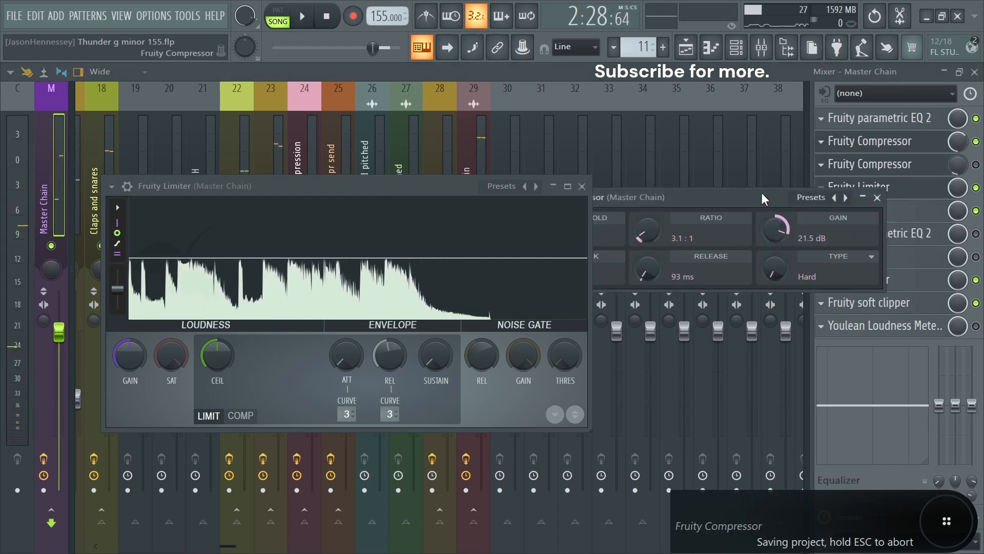
drag(752, 198, 772, 87)
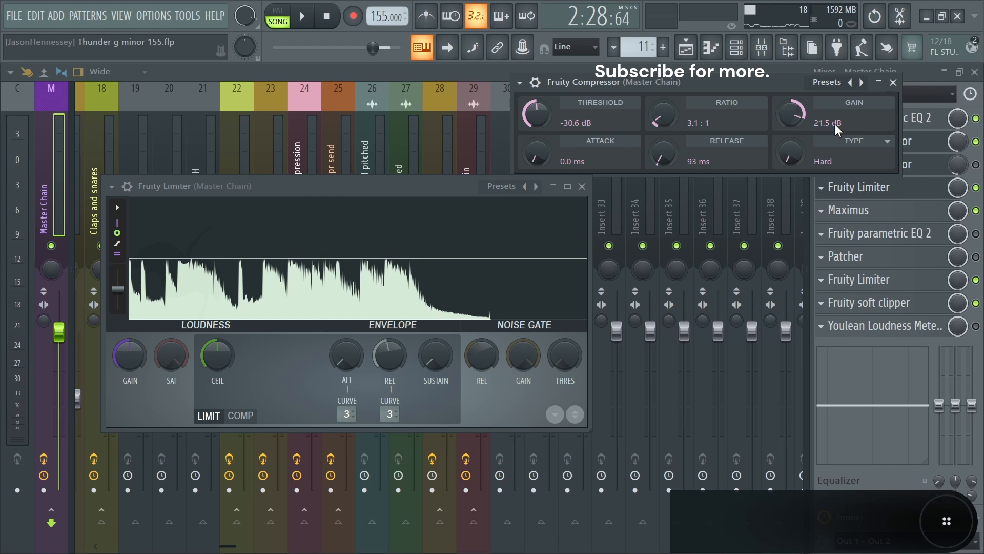
click(893, 82)
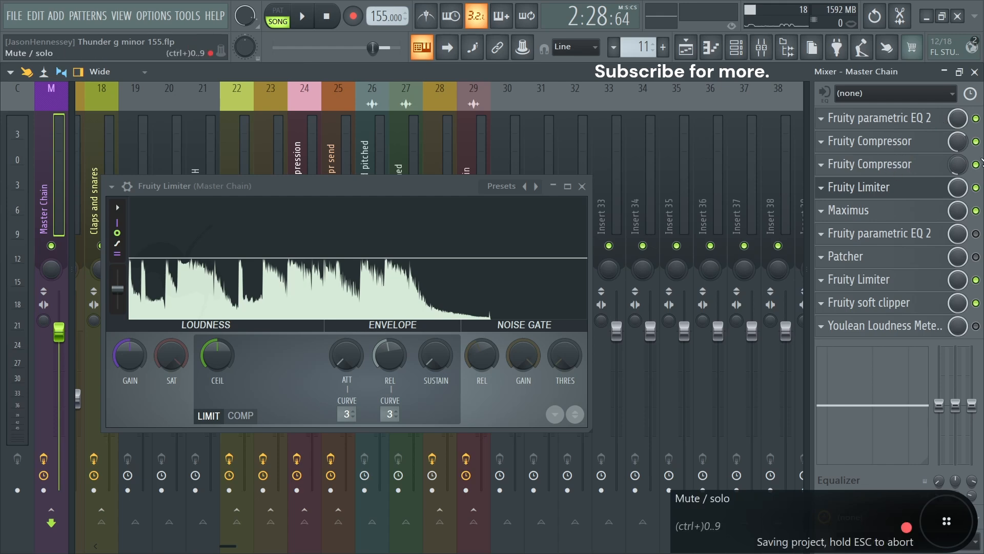
click(895, 164)
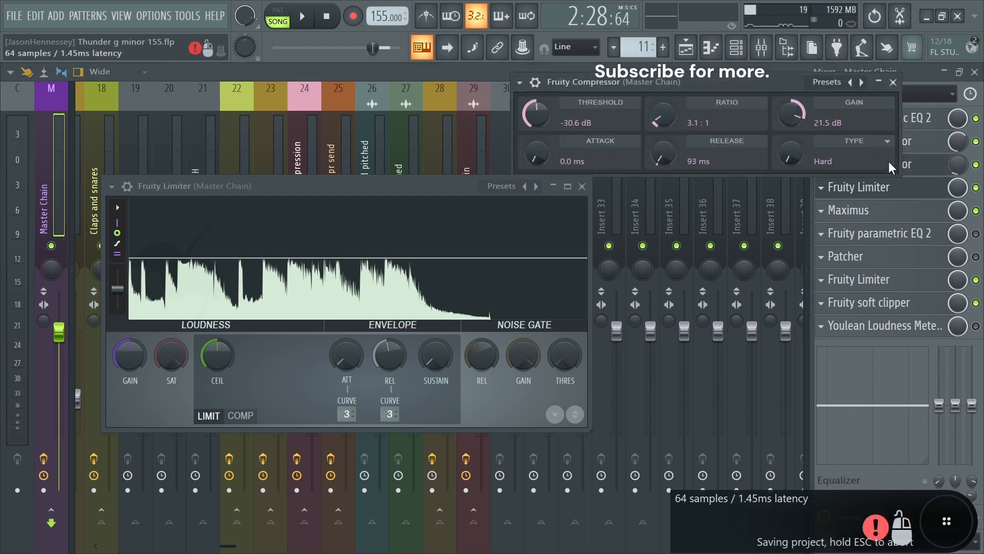
key(ctrl+s)
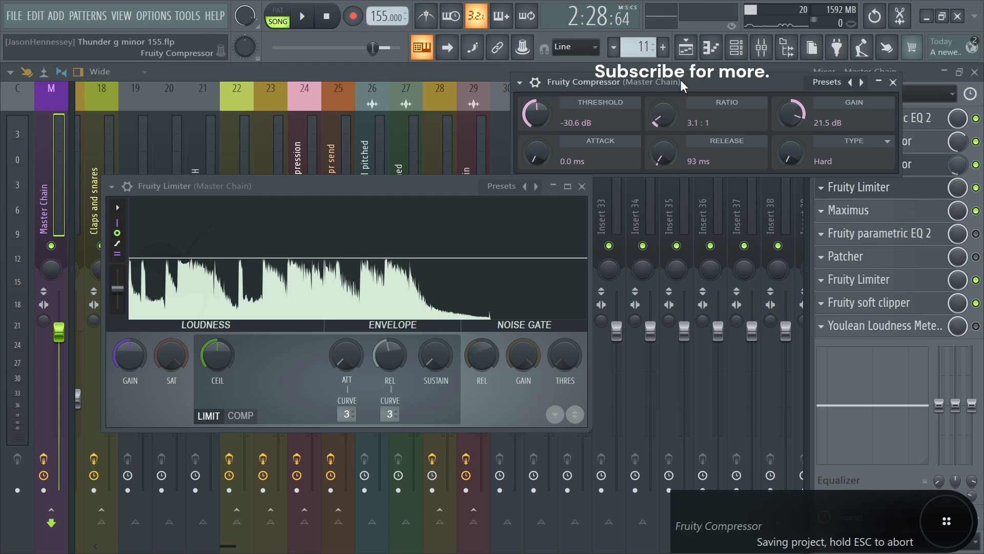
Step: Audition the song with the second Fruity Compressor fully mixed in, and set its mix level to 19%
click(942, 163)
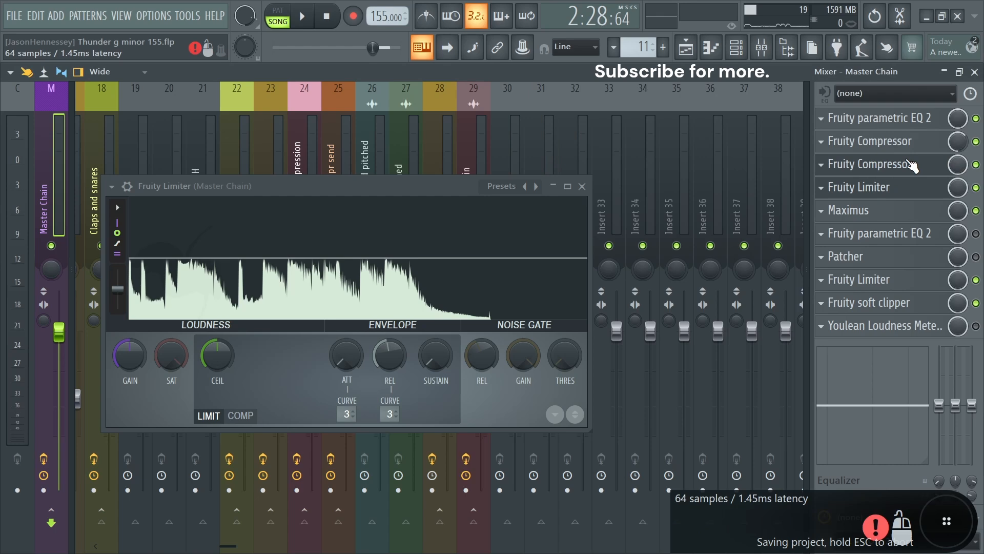
key(space)
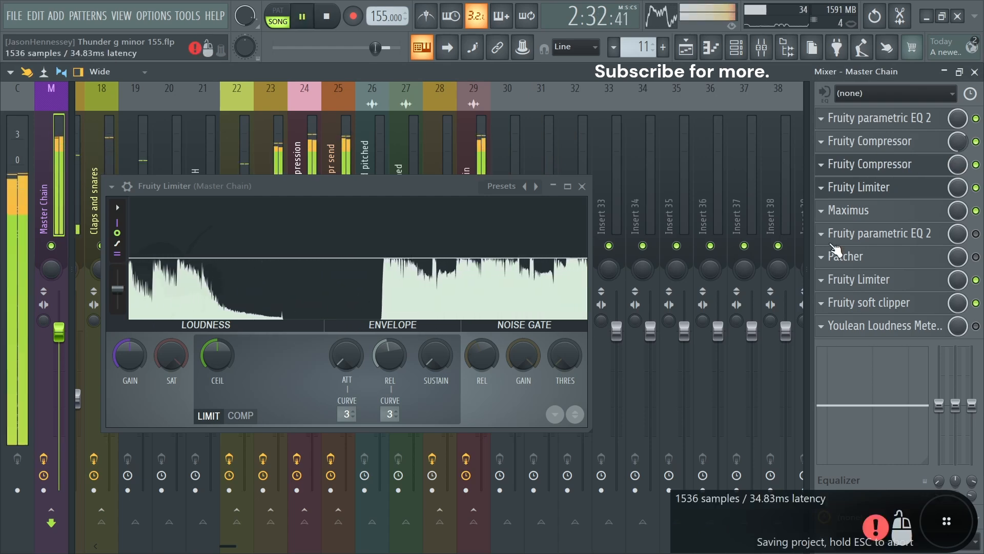
key(space)
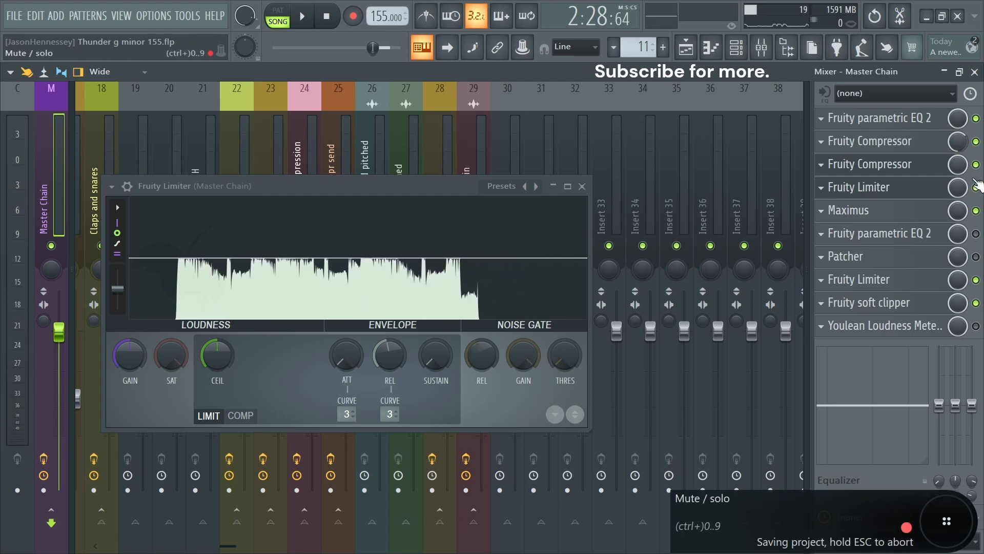
drag(958, 165, 957, 195)
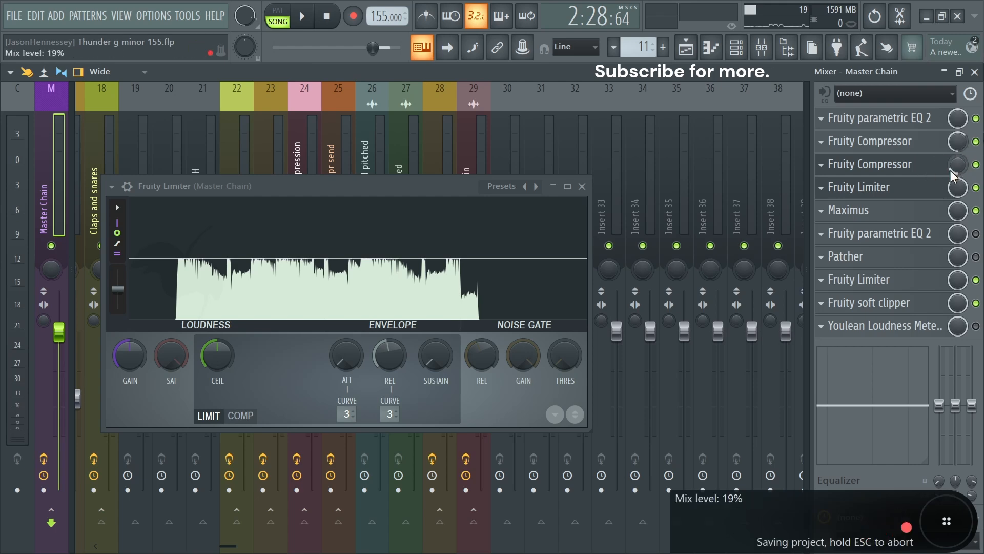
Step: Bring up Maximus on the Master Chain without the Fruity Limiter window, solo the mid band and set the low band frequency to about 487 Hz
click(867, 210)
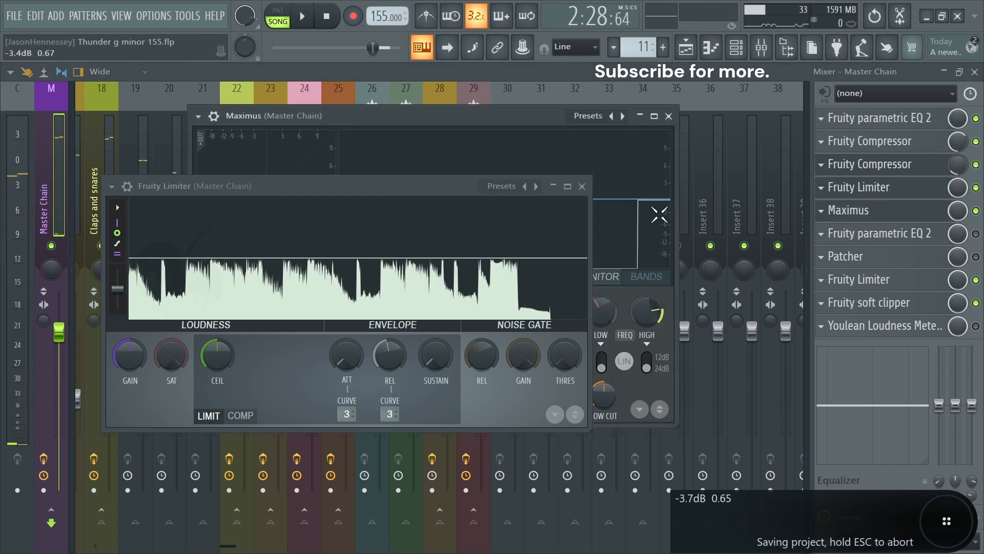
click(582, 186)
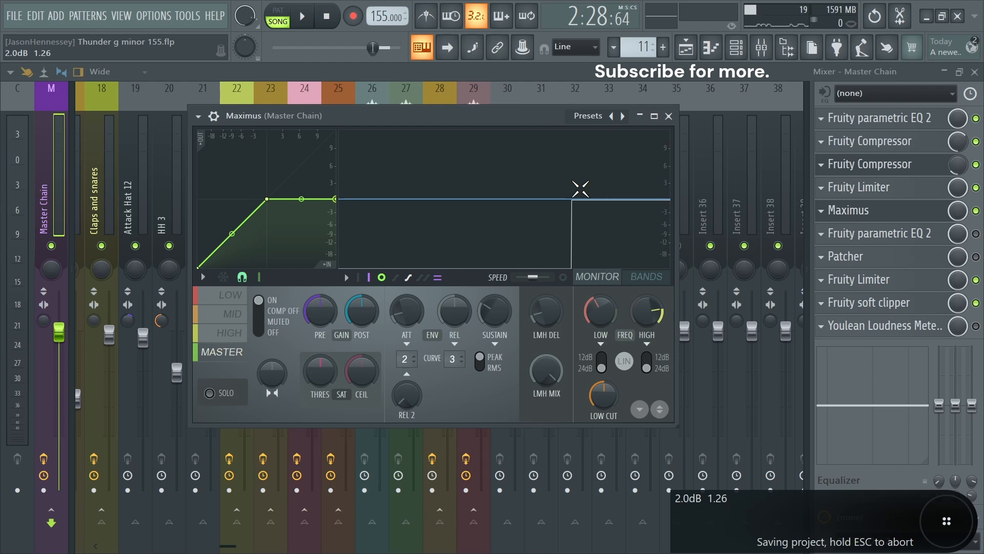
click(233, 313)
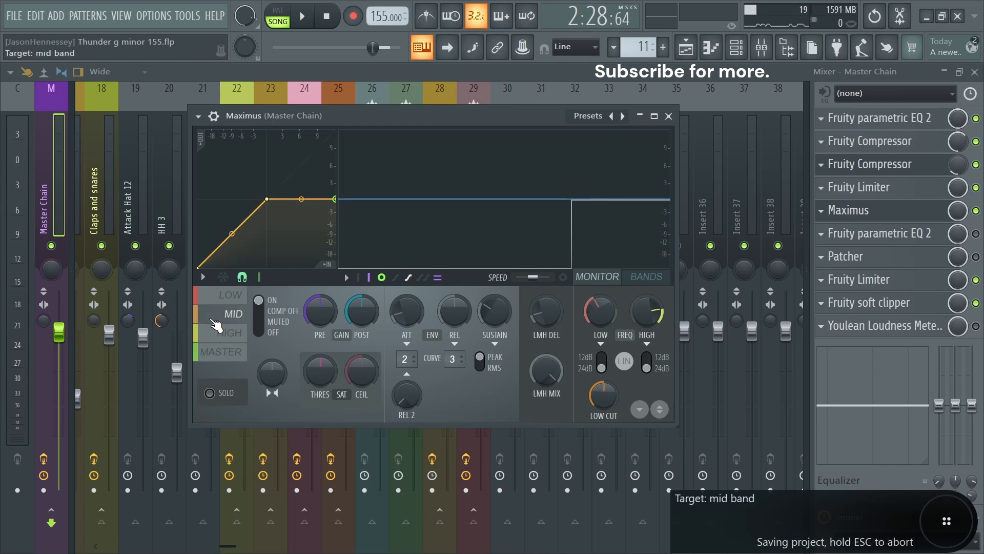
click(210, 393)
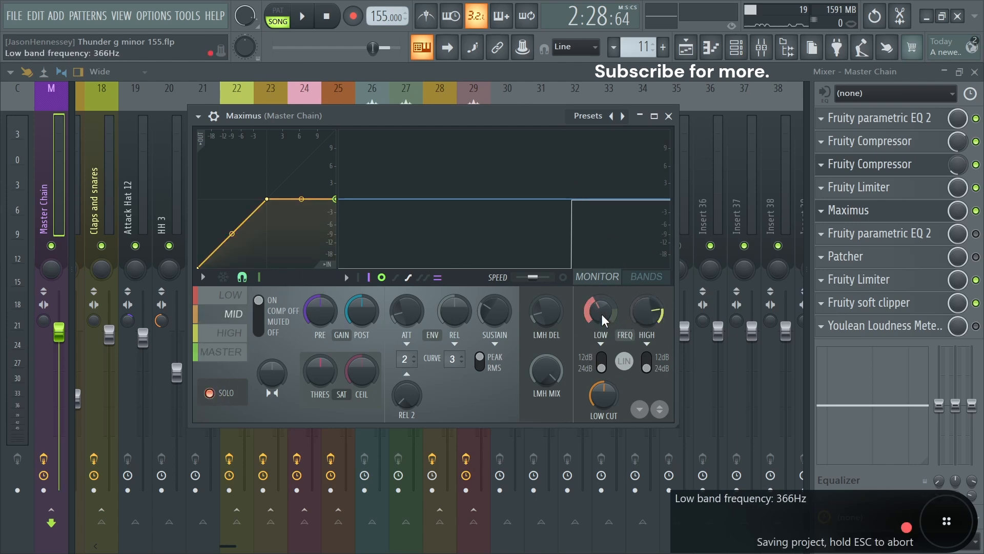
drag(603, 316, 603, 306)
Step: Audition the soloed low band in Maximus, then turn solo off and enlarge the plugin to full size
key(space)
click(226, 297)
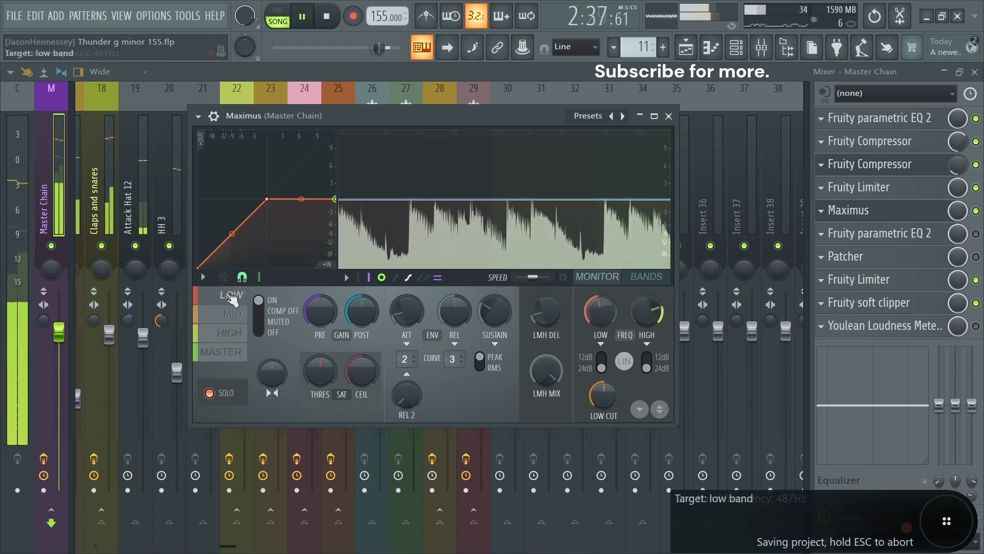
key(space)
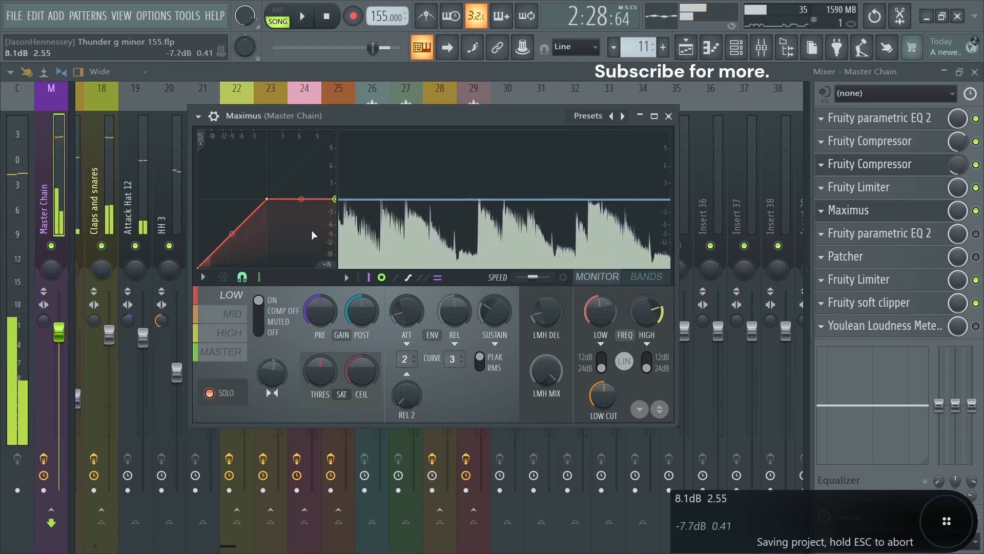
click(221, 393)
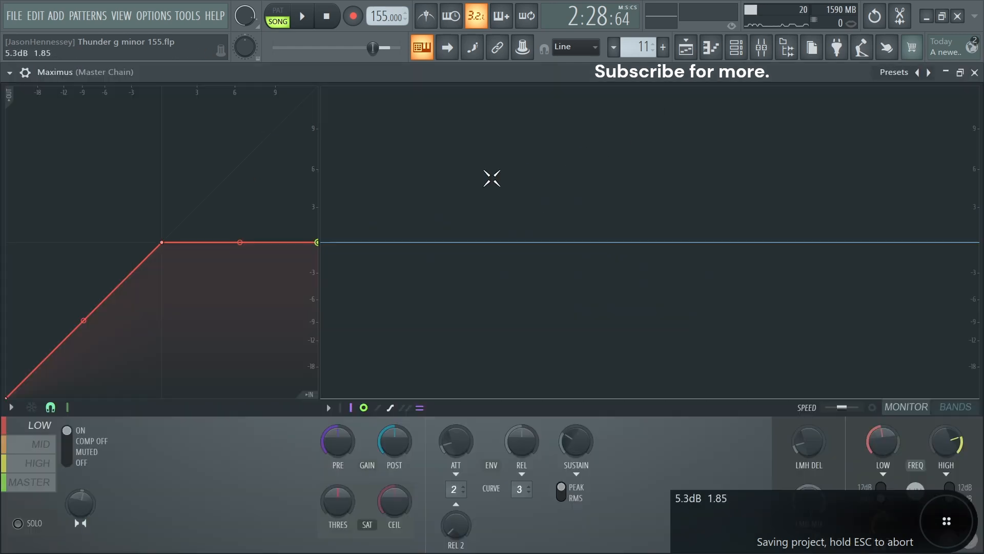
drag(442, 172, 433, 88)
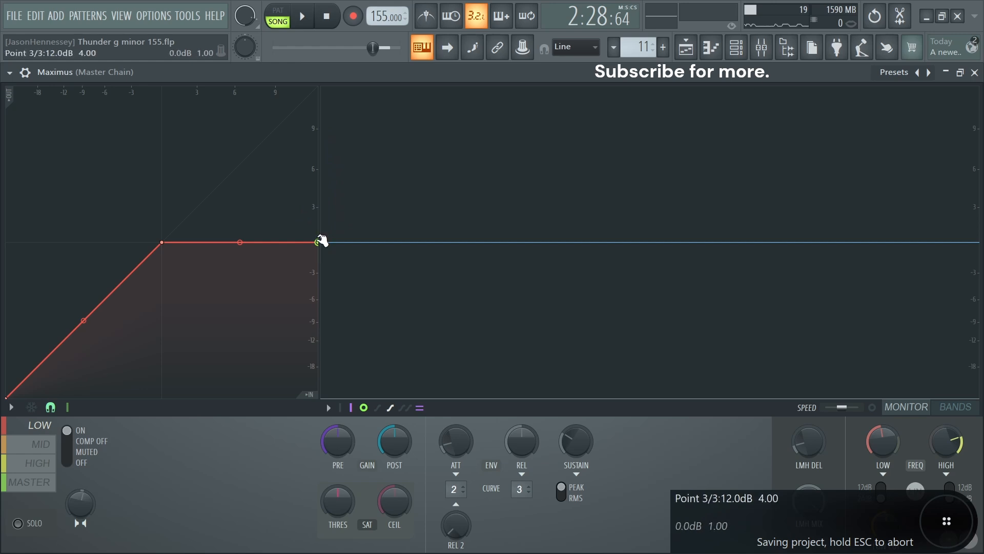
Step: Audition Maximus's low band, setting its pre gain to about 0.2 dB and trimming its post gain slightly
mouse_move(320, 242)
mouse_down()
mouse_move(347, 137)
mouse_move(345, 185)
mouse_move(321, 178)
mouse_move(323, 205)
mouse_move(334, 156)
mouse_move(323, 243)
mouse_up()
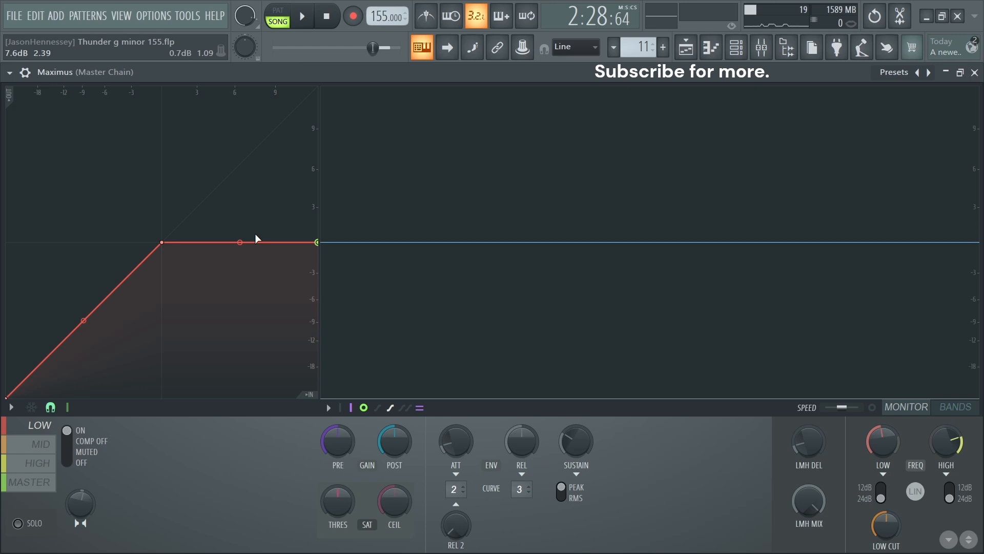
key(ctrl+s)
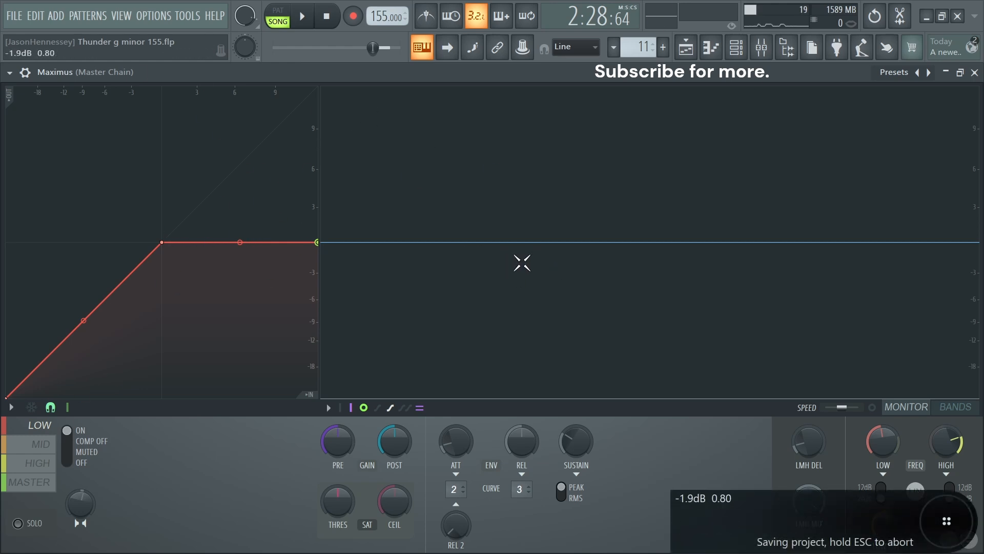
key(space)
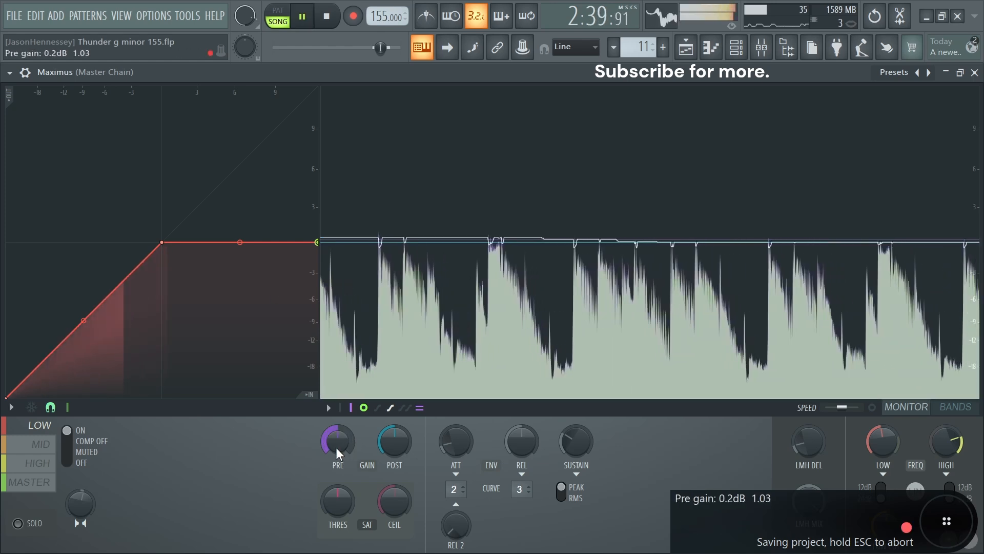
key(space)
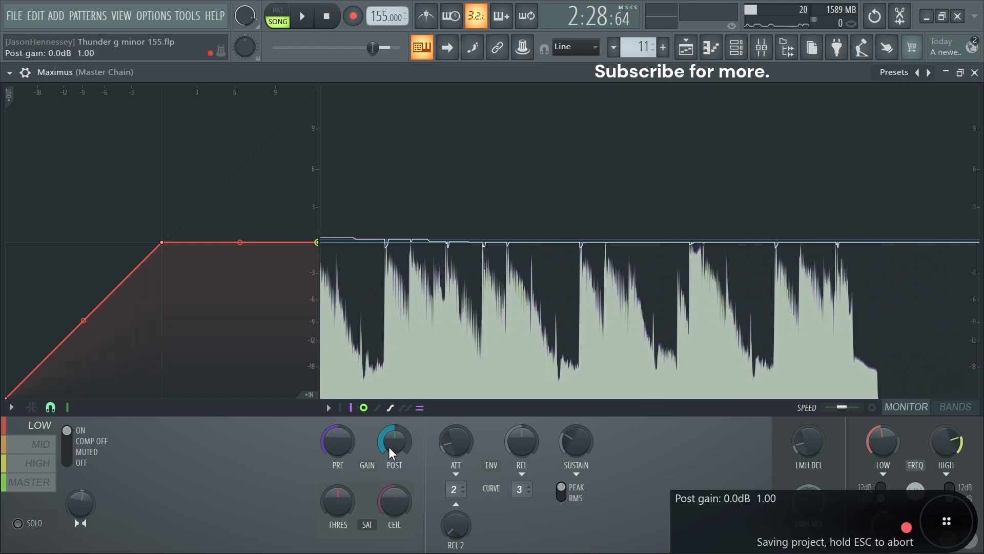
drag(388, 439, 387, 441)
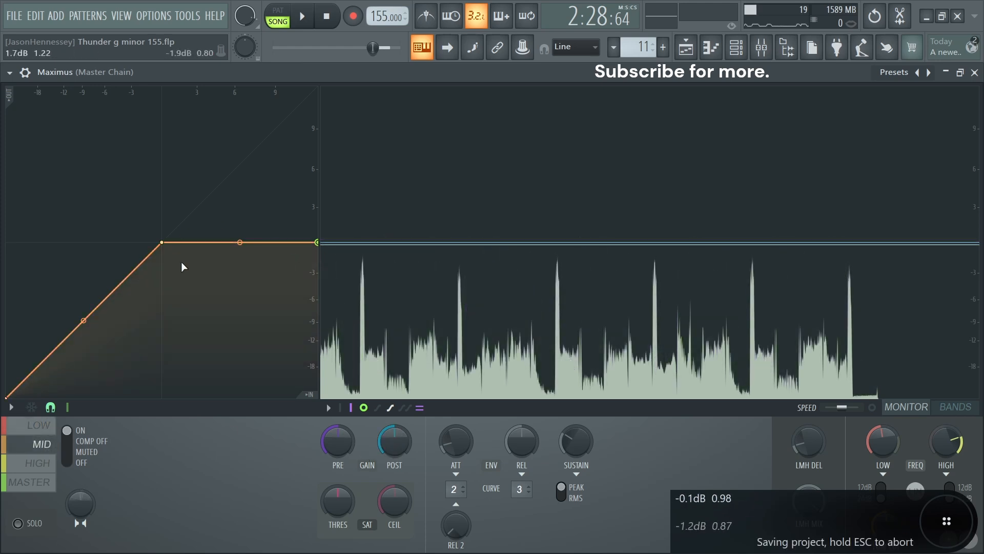
Step: Lower the middle point of Maximus's mid band curve slightly during playback, raise its pre gain and reduce its post gain
key(space)
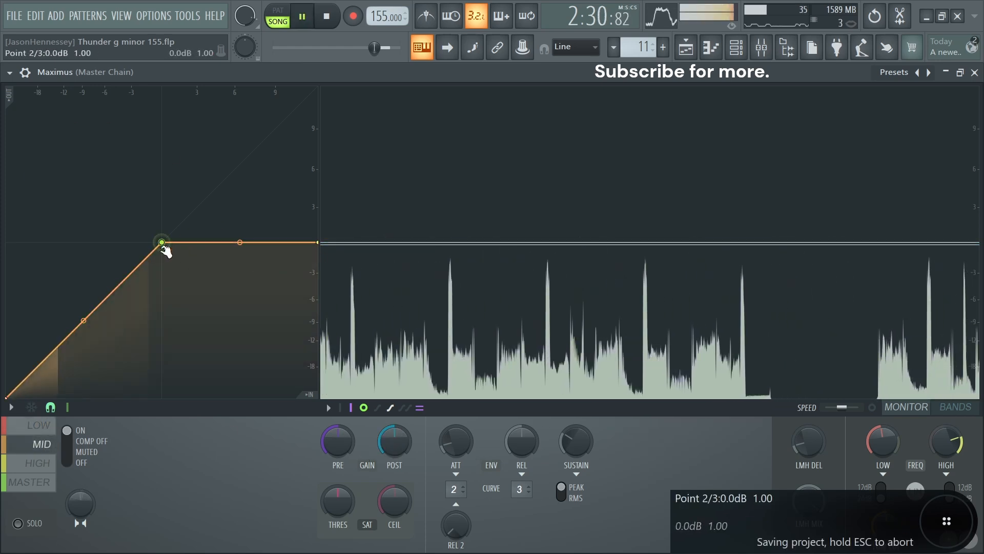
drag(161, 242, 146, 257)
key(space)
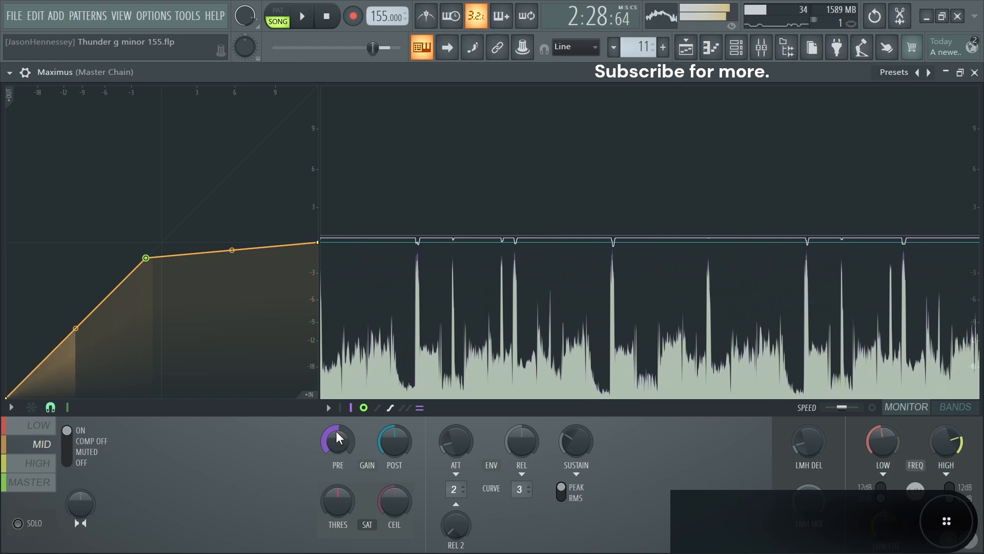
drag(394, 441, 395, 448)
Step: Lower the middle point of Maximus's high band curve, set its pre gain to about 1 dB and reduce its post gain
click(38, 463)
key(space)
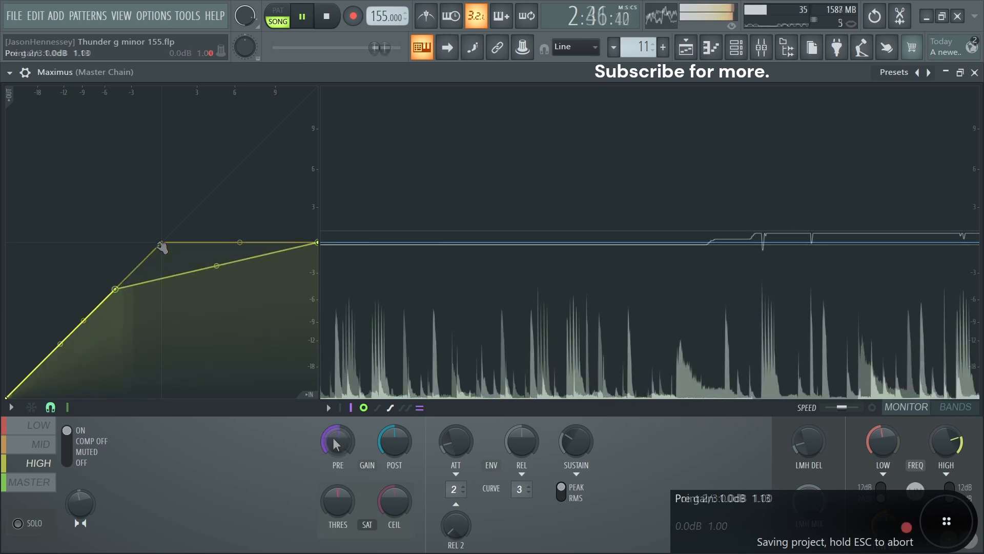
key(space)
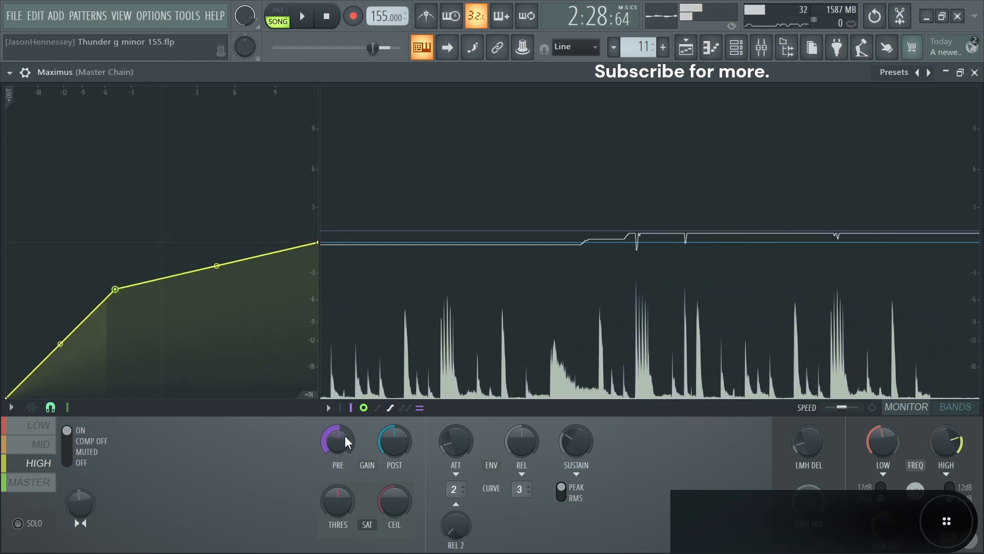
drag(395, 441, 394, 447)
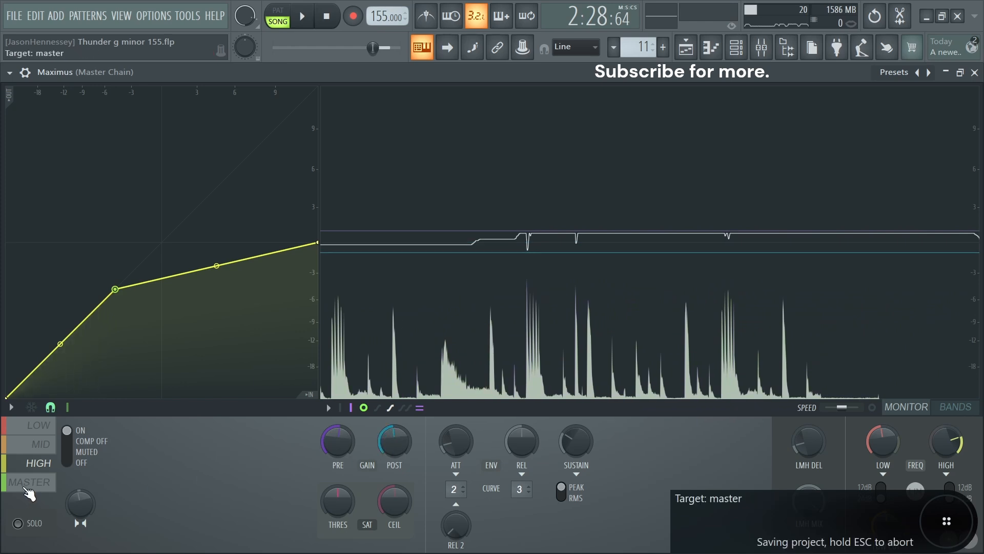
Step: Audition the song while viewing Maximus's master band, then close Maximus and stop playback
click(30, 483)
key(space)
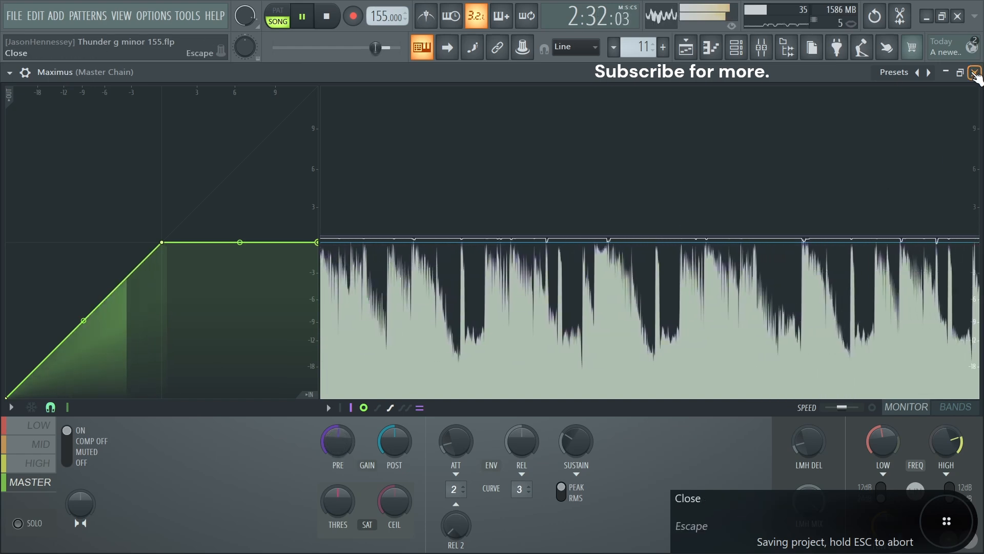
click(975, 72)
key(space)
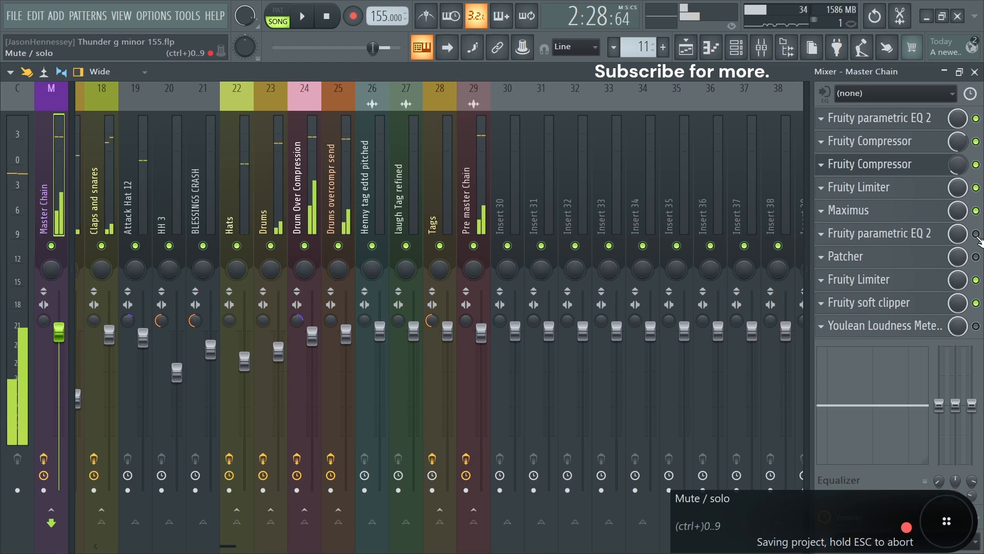
Step: Enable the second Fruity parametric EQ 2 and Patcher on the Master Chain, reviewing the EQ's low and high cuts
click(826, 254)
click(872, 207)
click(886, 237)
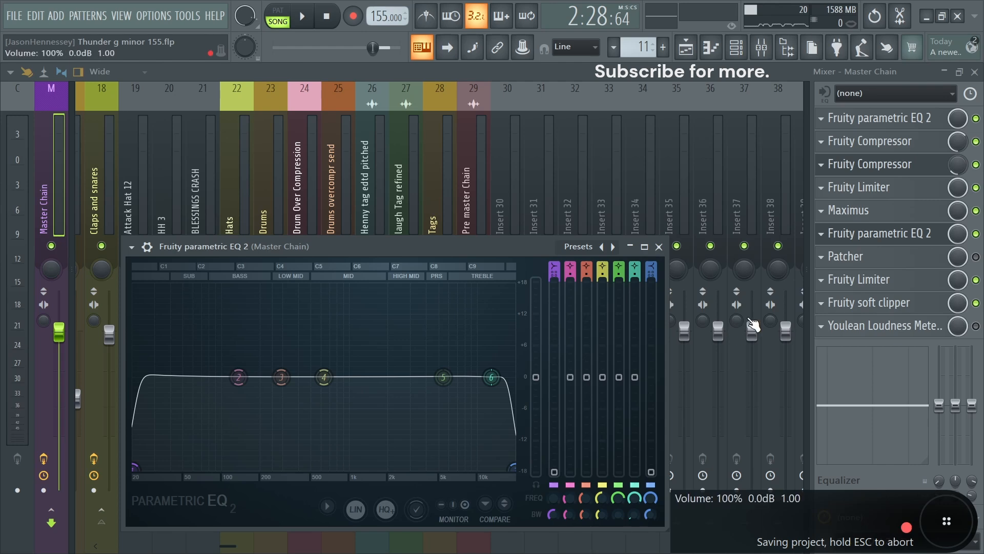
click(976, 256)
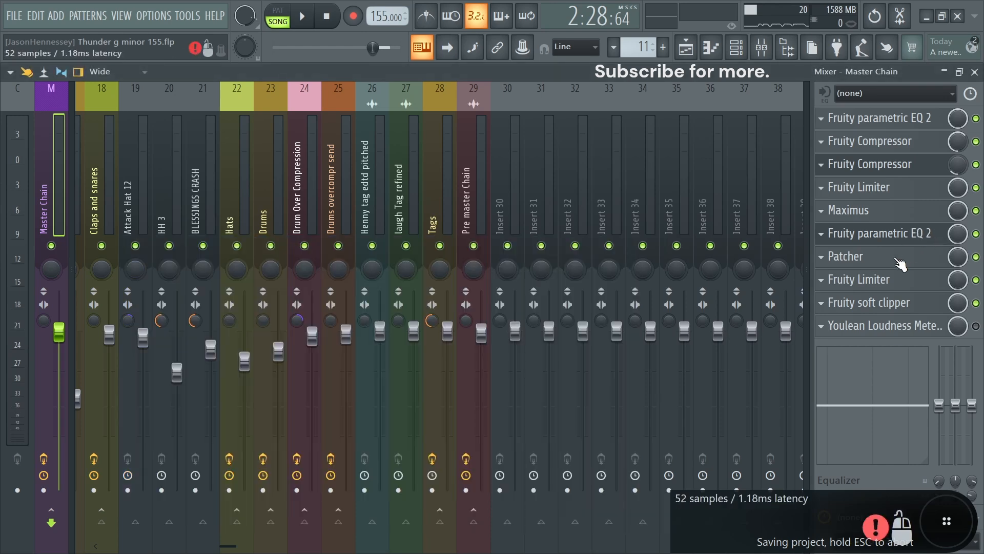
Step: Examine Patcher's stereo controls and the second Fruity Limiter on the Master Chain
click(898, 260)
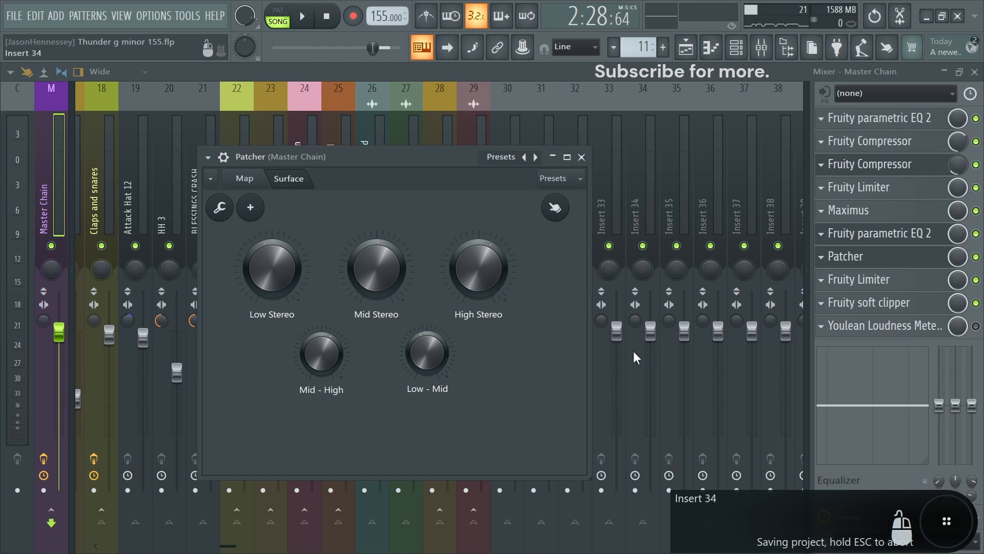
click(887, 280)
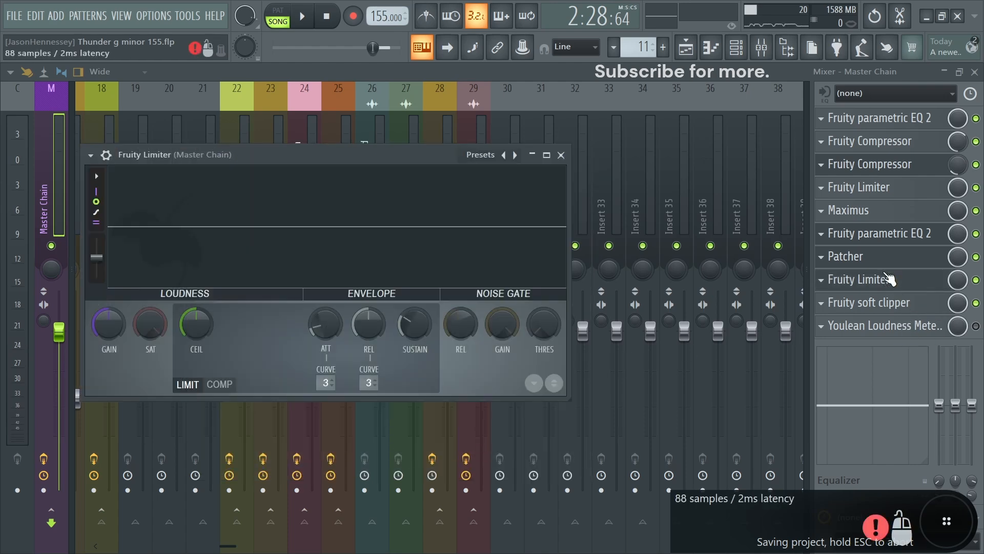
click(894, 257)
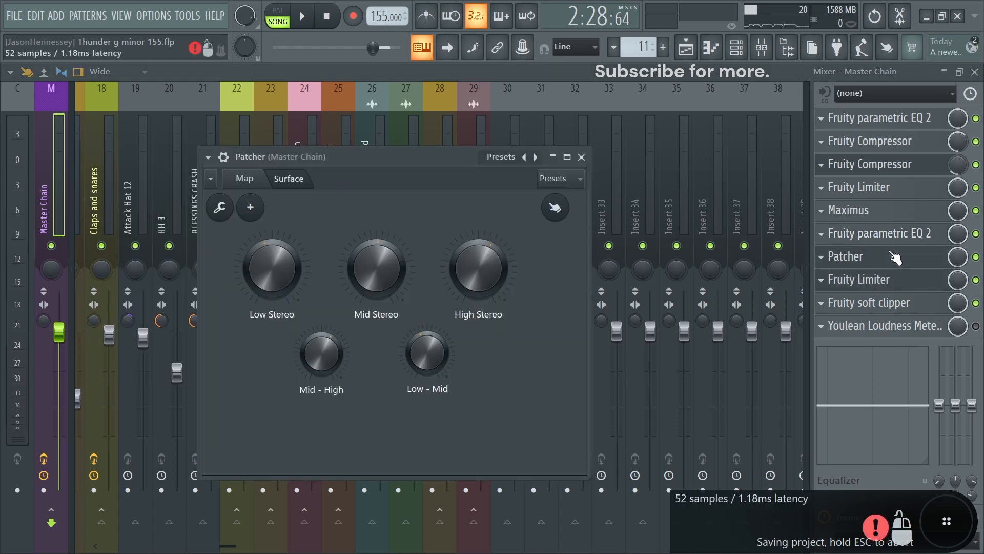
click(883, 279)
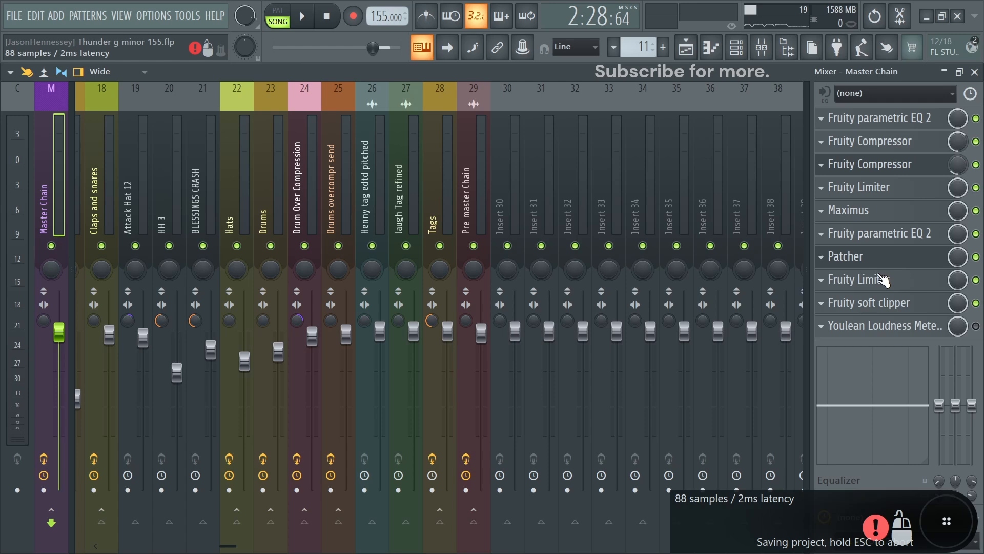
Step: Audition the song through the second Fruity Limiter, try a ceiling of -1.1 dB and return the ceiling to its original level
click(883, 280)
click(545, 152)
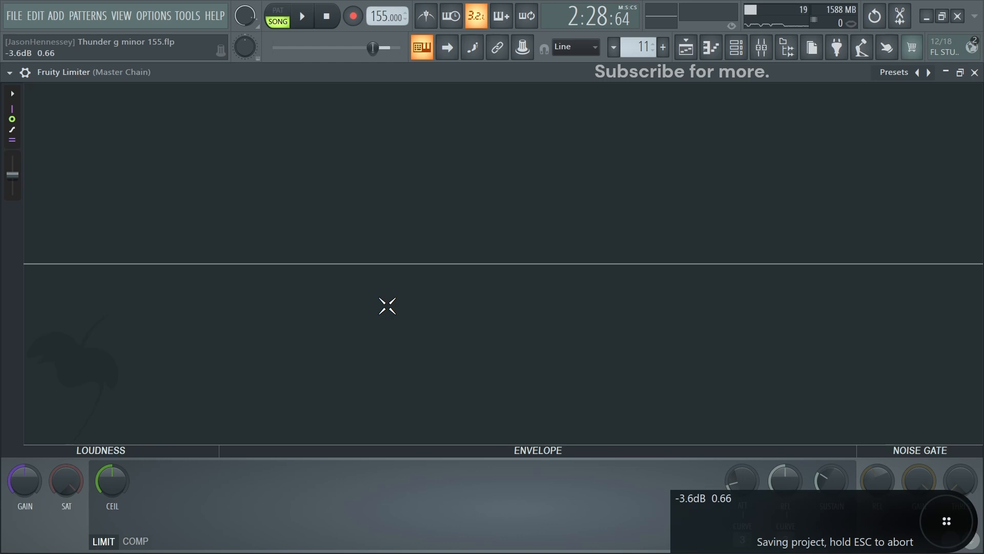
key(space)
drag(385, 257, 385, 265)
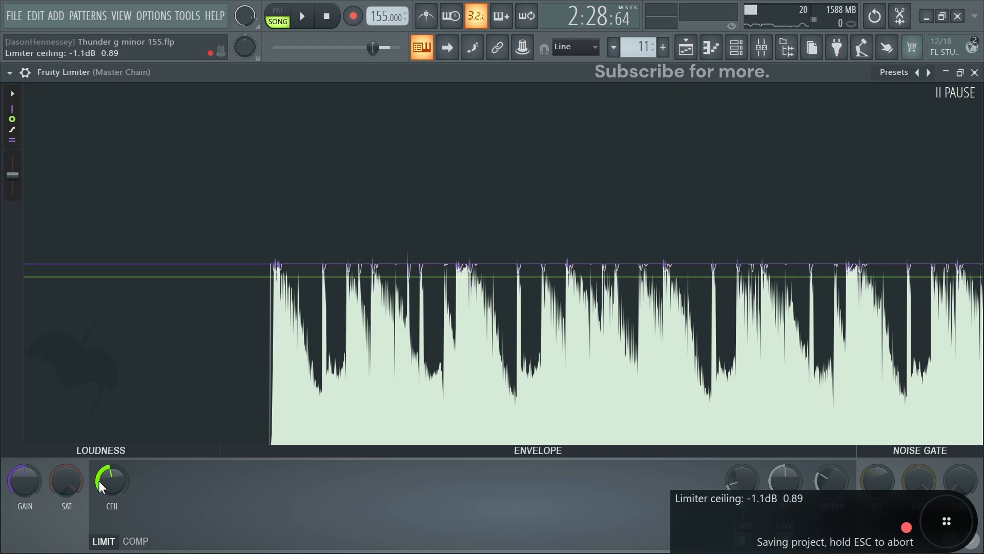
drag(254, 277, 295, 276)
drag(368, 277, 490, 265)
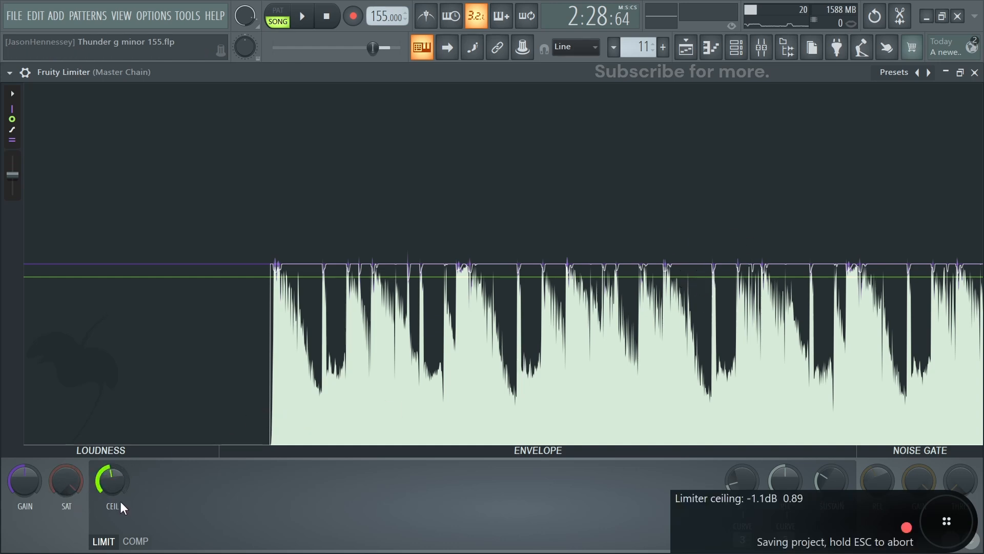
drag(115, 493, 115, 482)
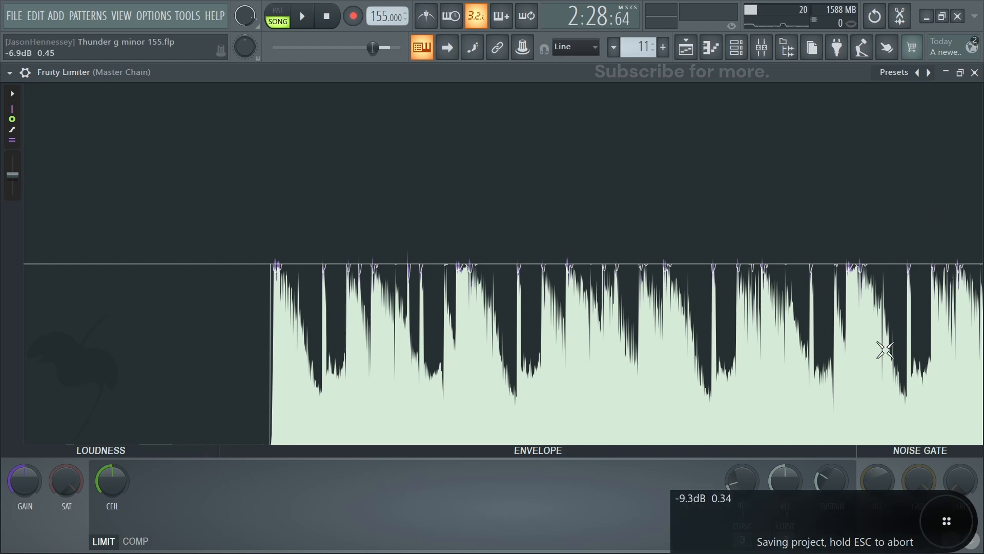
Step: Move the second Fruity Limiter below the Fruity soft clipper and raise the second parametric EQ 2's main level to about 1.2 dB
click(976, 72)
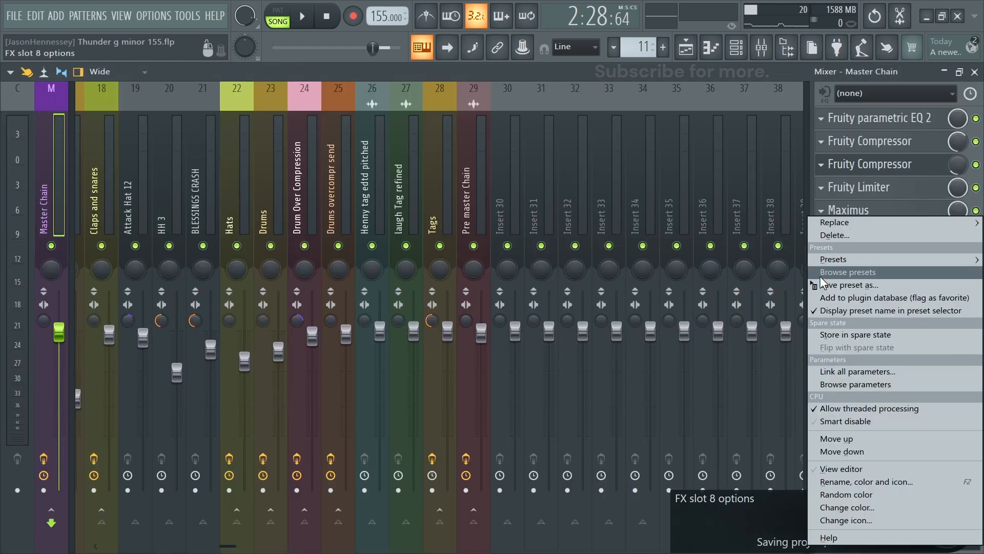
click(836, 451)
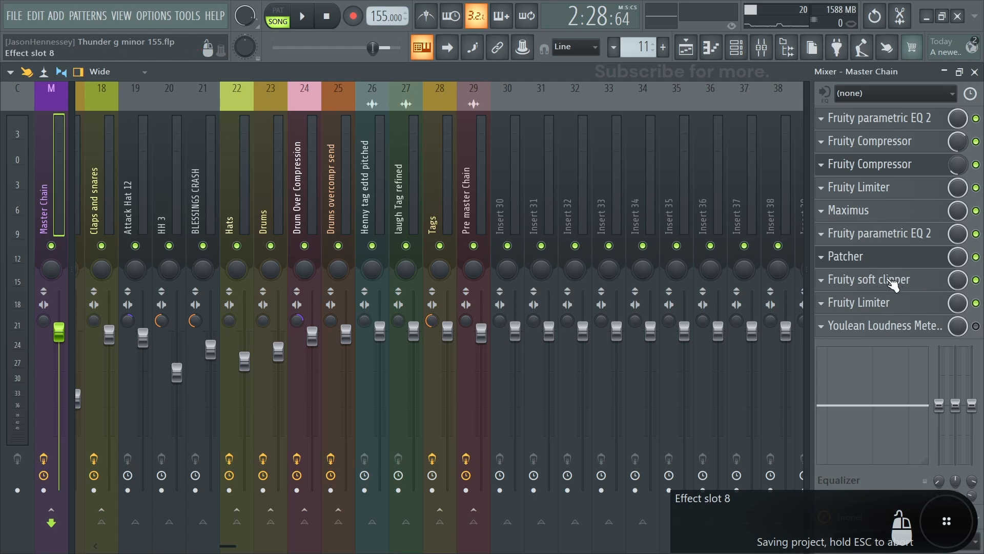
click(891, 235)
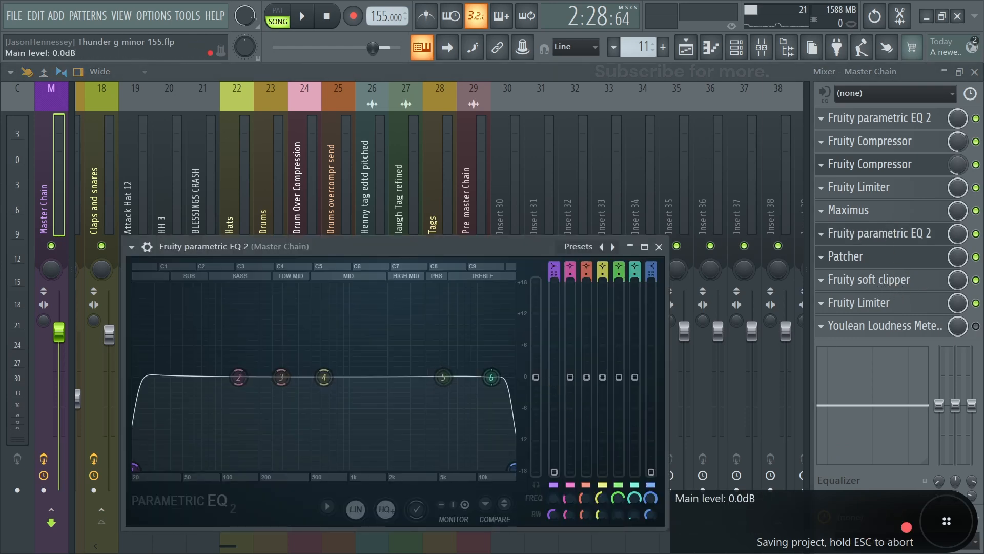
drag(536, 377, 535, 371)
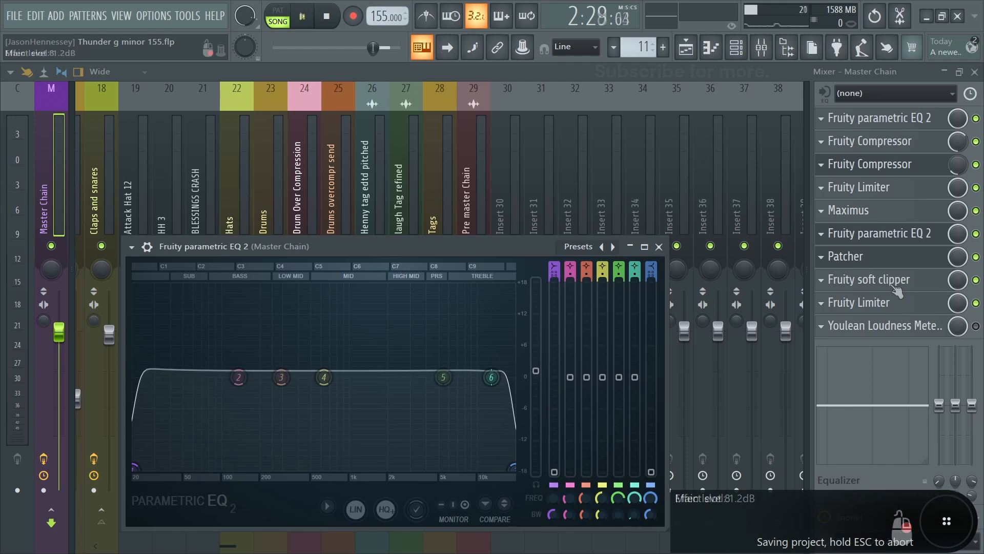
Step: Audition the song while watching the waveform in the final Fruity Limiter, then return to the mixer
click(881, 303)
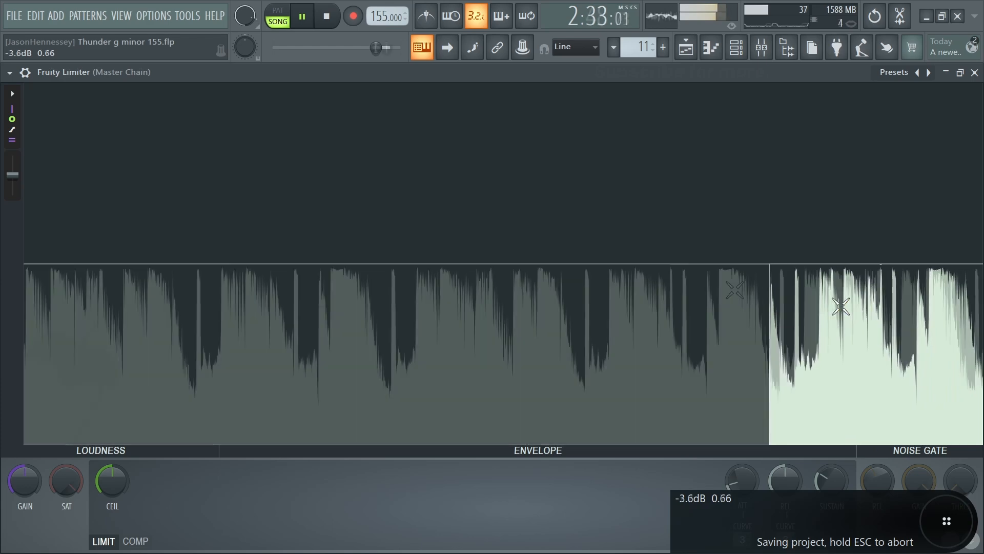
key(space)
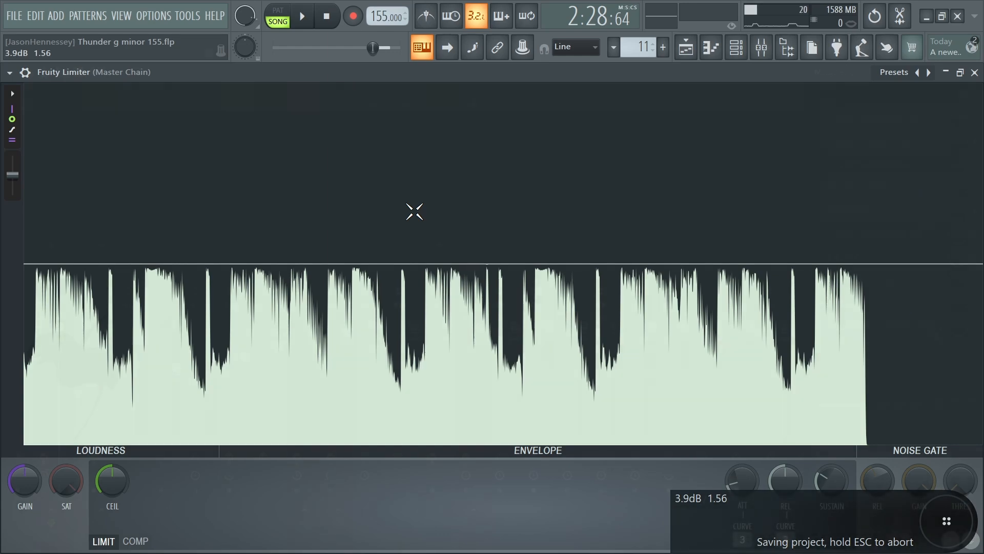
key(F9)
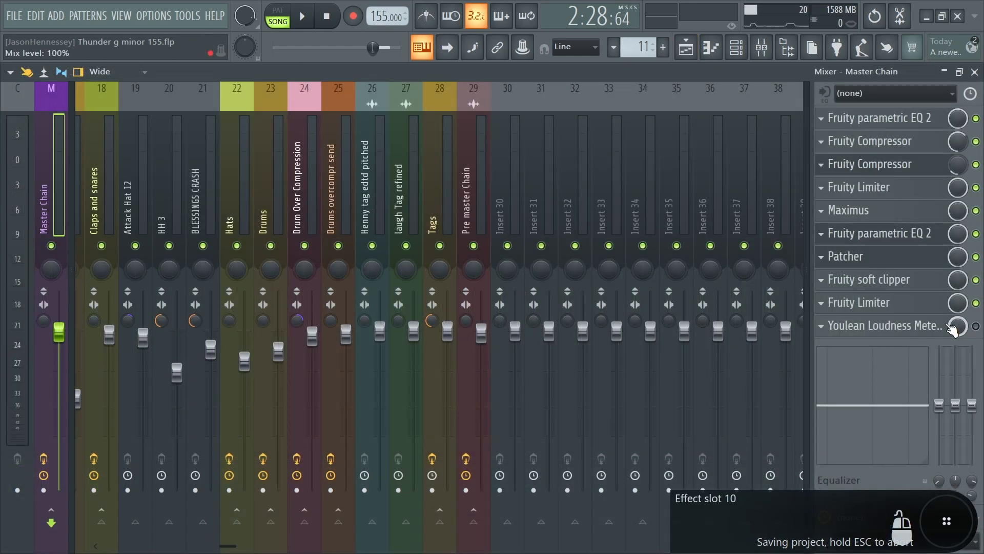
Step: Open Youlean Loudness Meter 2 on the Master Chain, reposition its window, enable its effect slot and save the project
click(953, 328)
drag(722, 253, 635, 79)
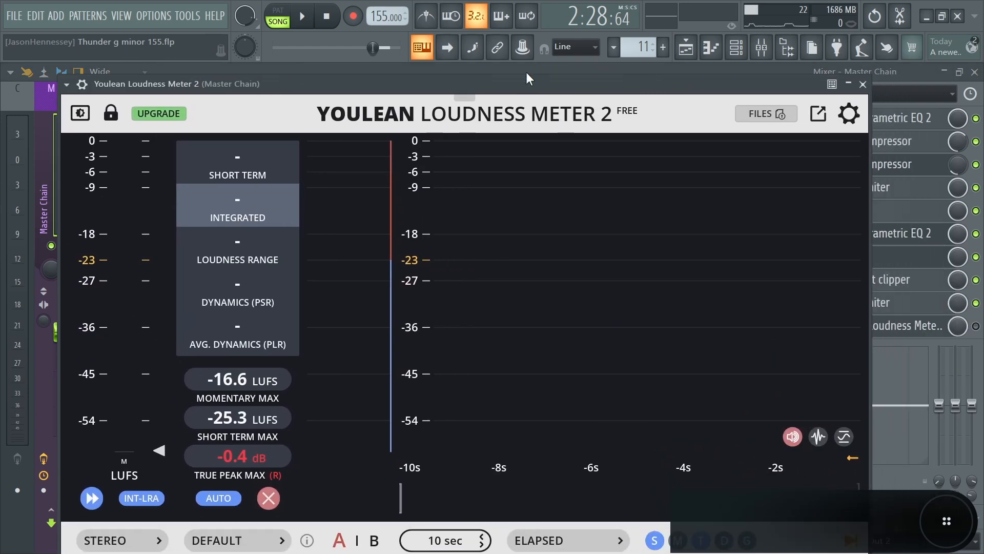
drag(559, 75, 542, 81)
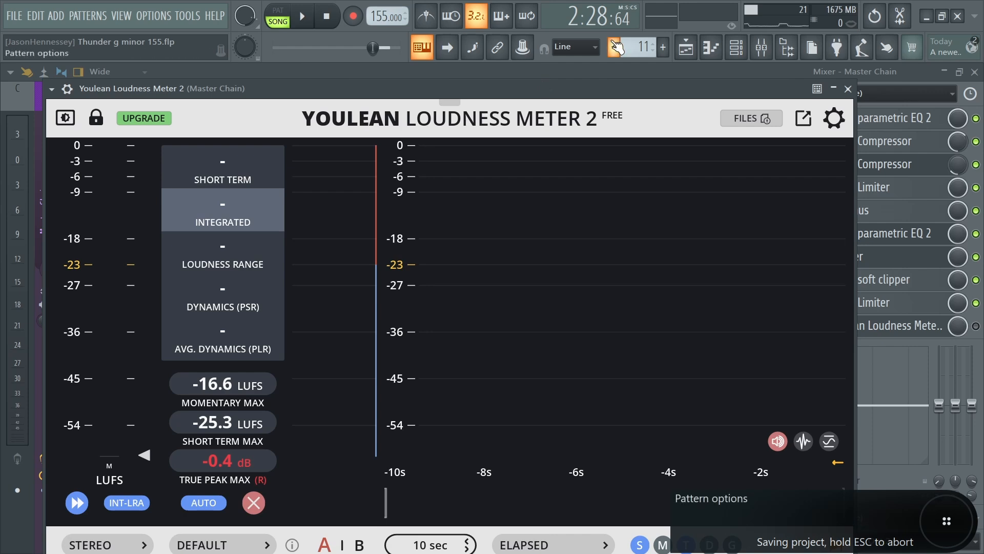
click(978, 327)
click(878, 329)
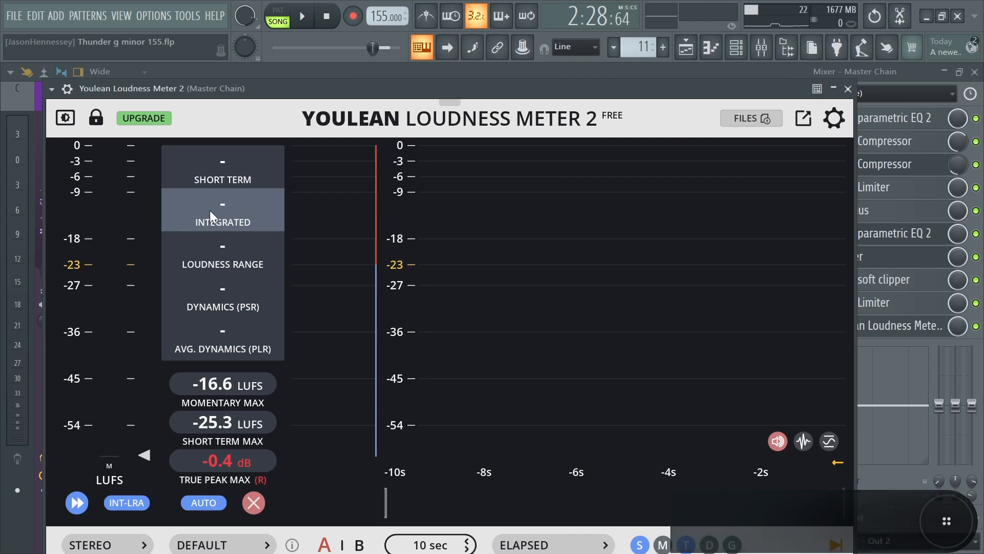
key(ctrl+s)
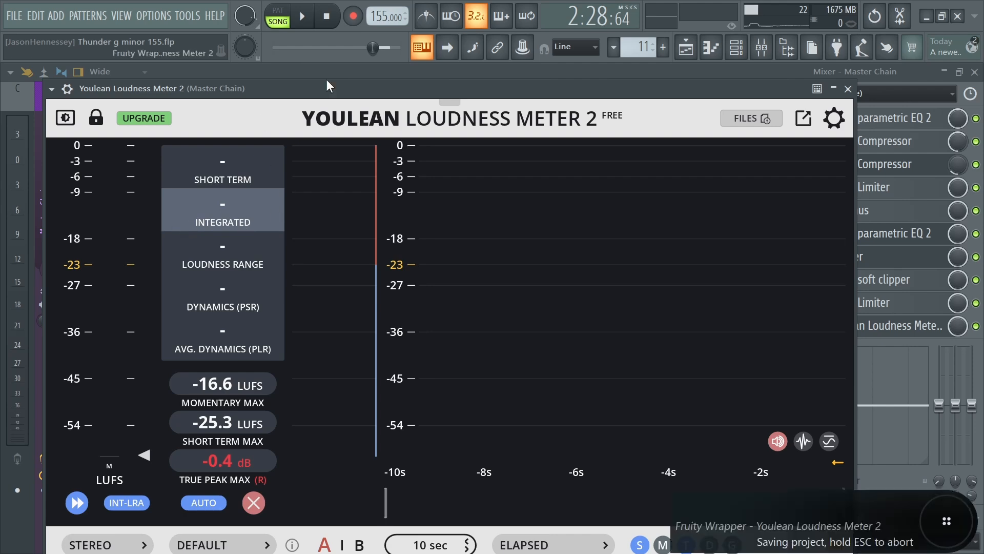
Step: Measure the song's loudness and true peak with the Youlean meter, then slightly lower the final Fruity Limiter's gain
key(space)
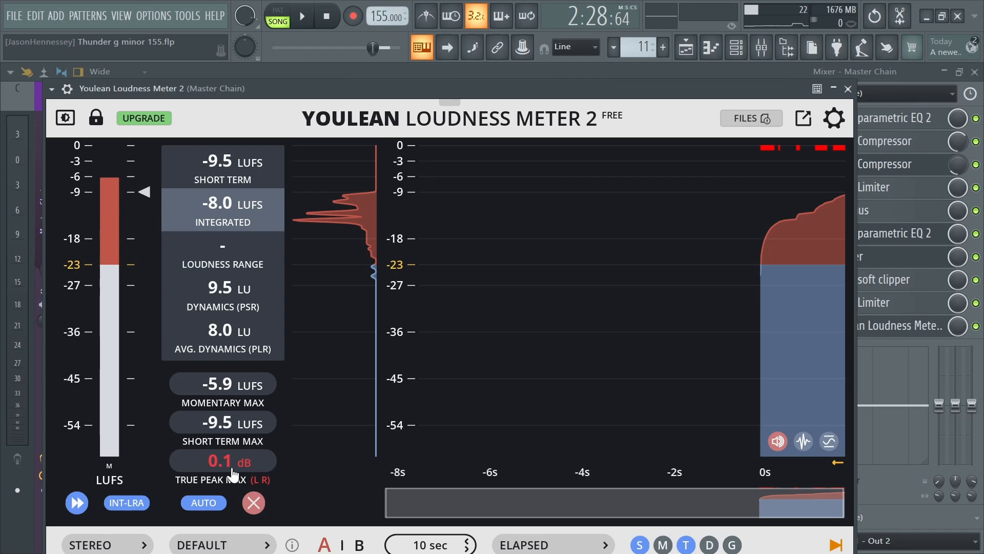
click(900, 306)
drag(20, 482, 20, 486)
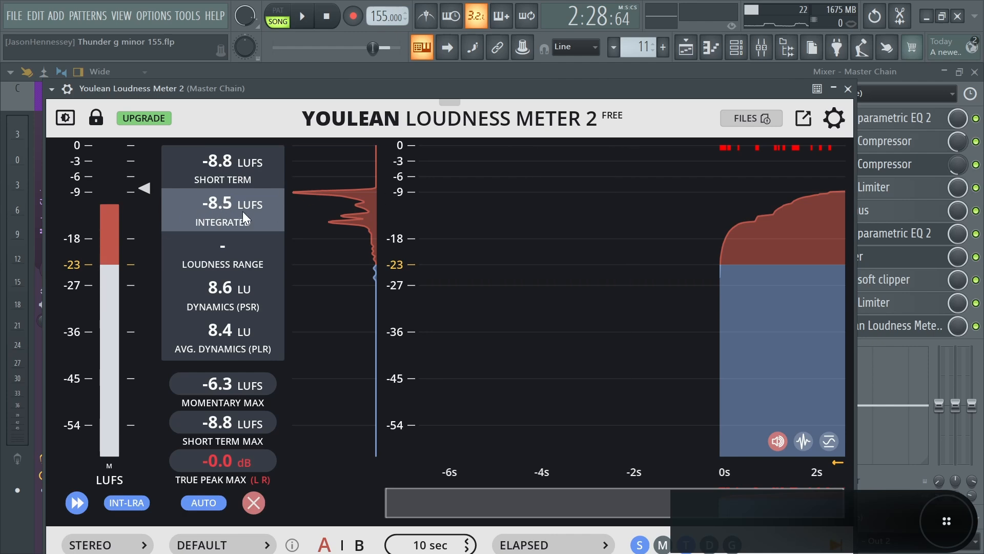
Step: Select all clips in the playlist and place the playhead at bar 65
click(686, 48)
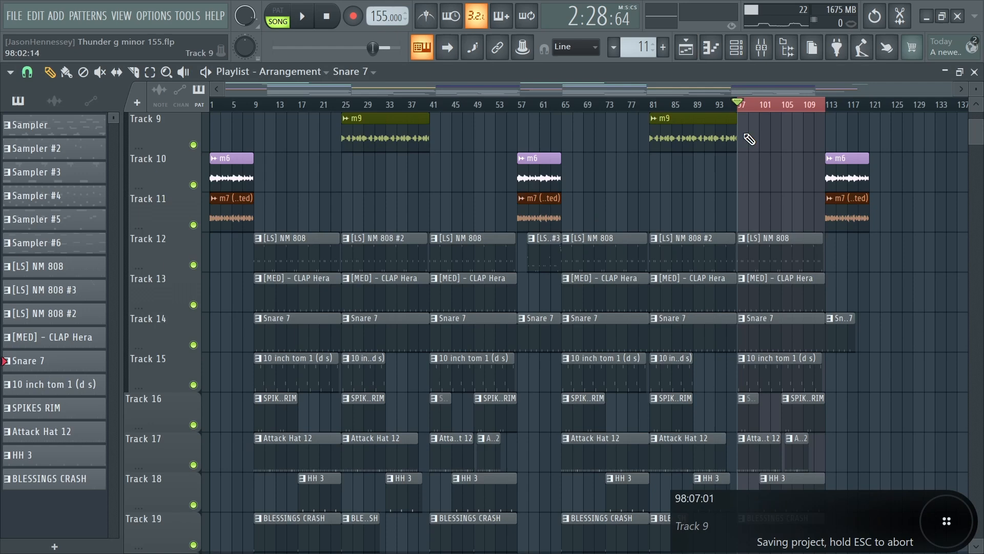
key(ctrl+a)
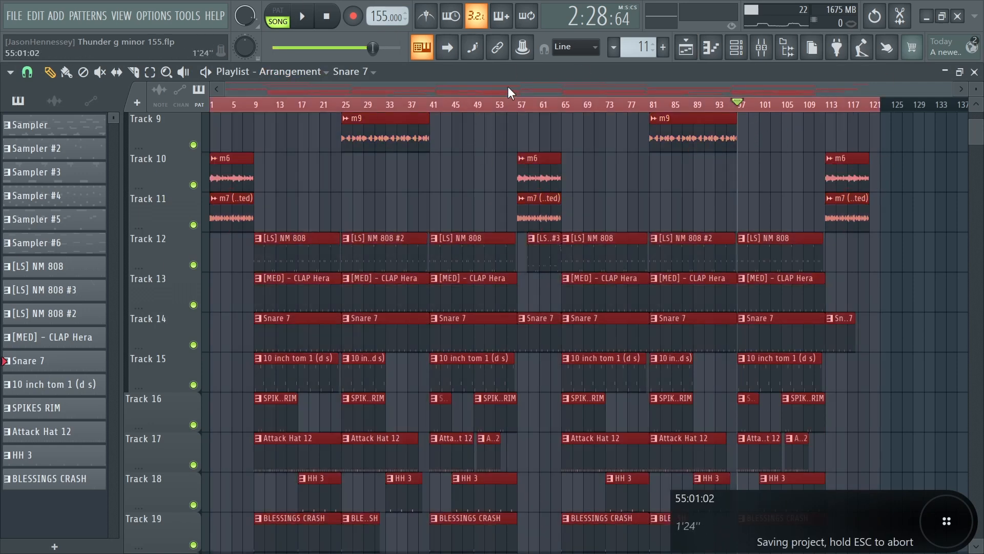
click(653, 104)
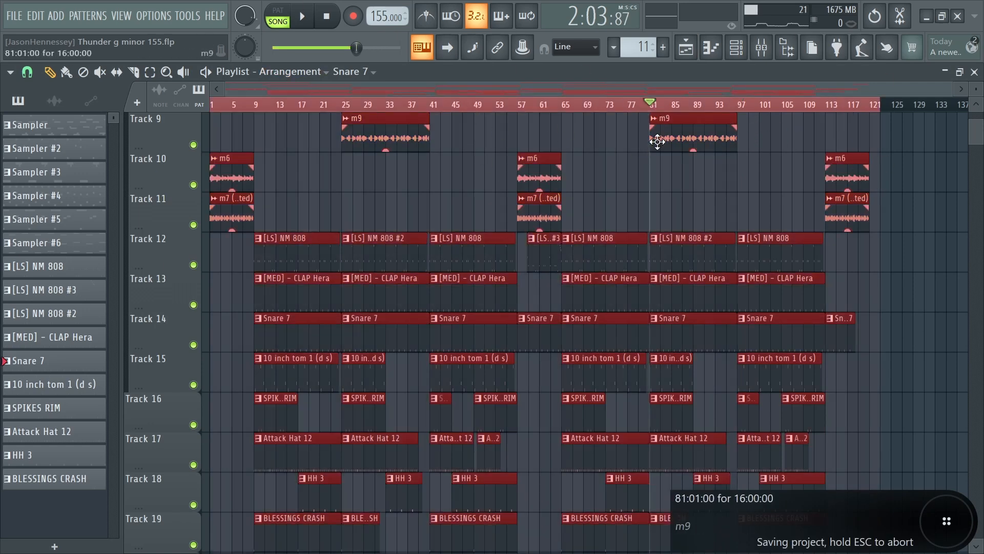
click(567, 104)
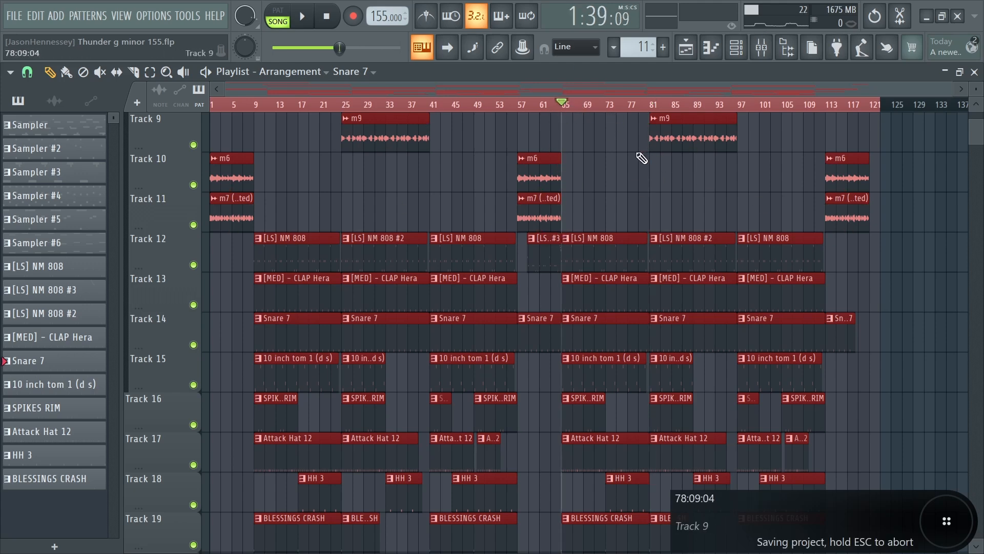
Step: Reopen Youlean Loudness Meter 2 and play the song from bar 65 to measure its integrated loudness and true peak
click(761, 48)
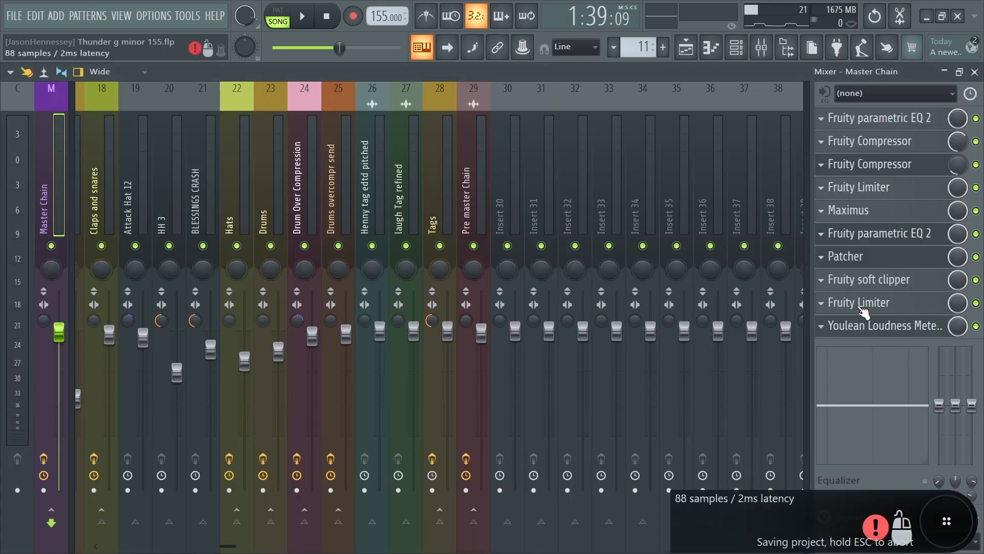
click(872, 326)
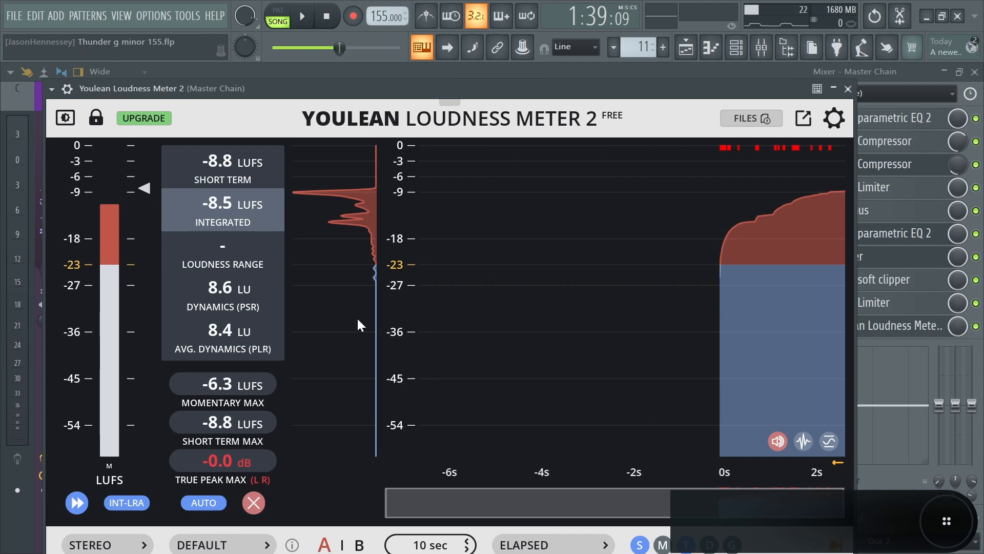
click(686, 48)
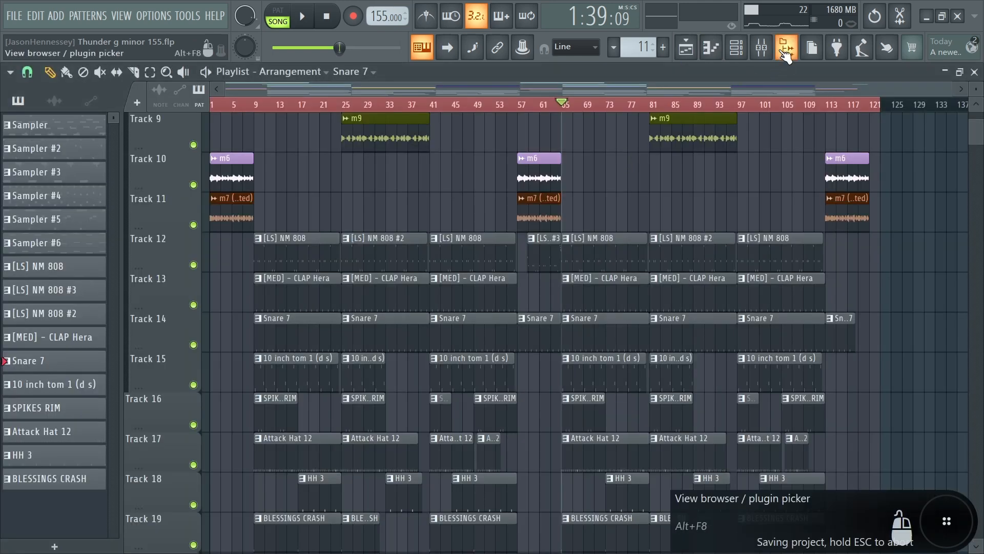
click(762, 48)
click(879, 328)
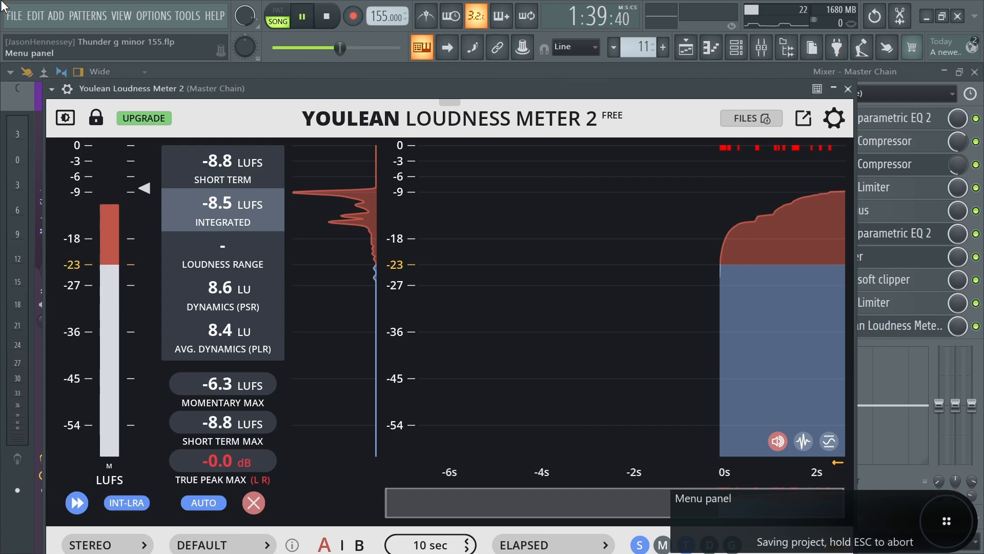
key(space)
click(18, 16)
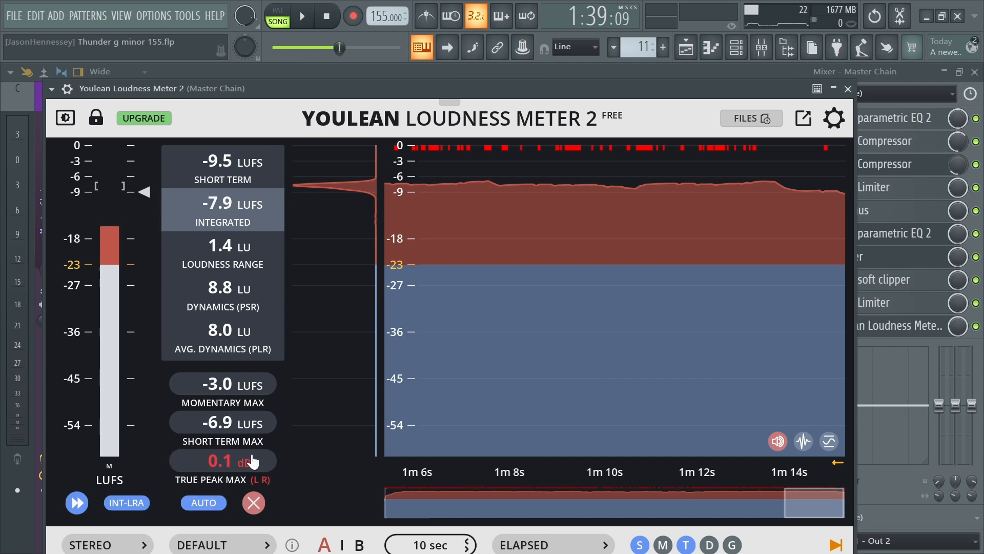
Step: Set the final Fruity Limiter's gain to -0.4 dB on the Master Chain
click(878, 303)
drag(180, 421, 12, 494)
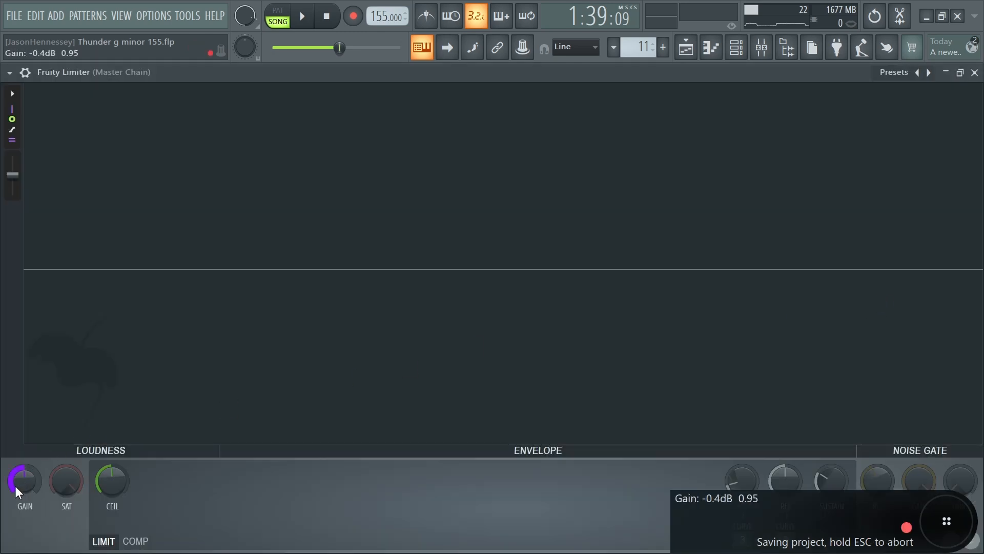
key(Escape)
Step: Play the song again from bar 65 with the Youlean meter open and recheck the loudness and true peak
click(870, 331)
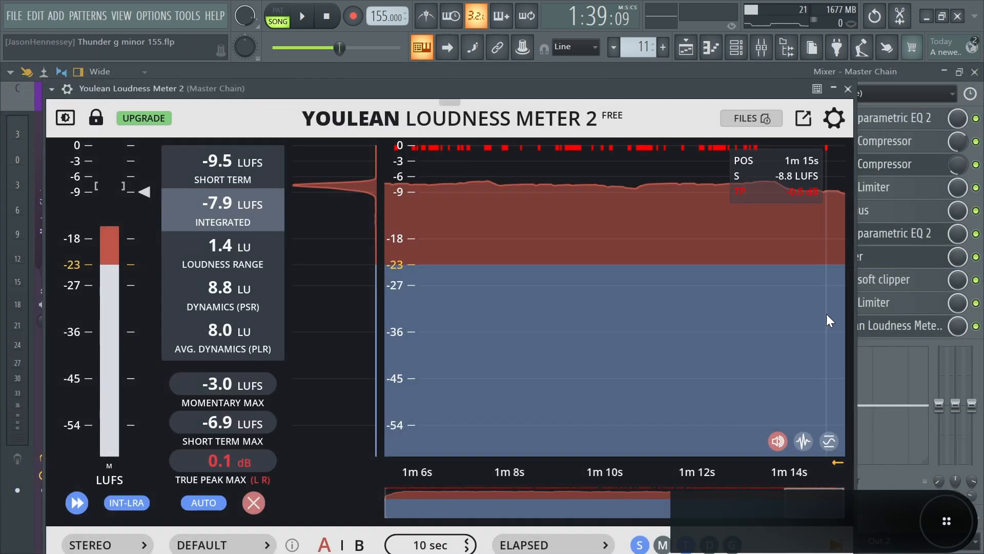
key(space)
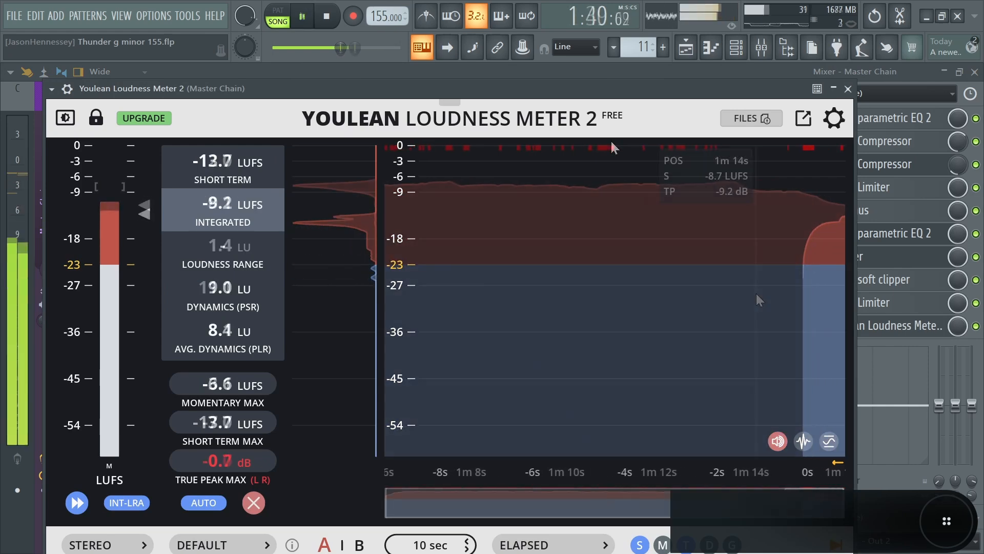
key(space)
click(690, 58)
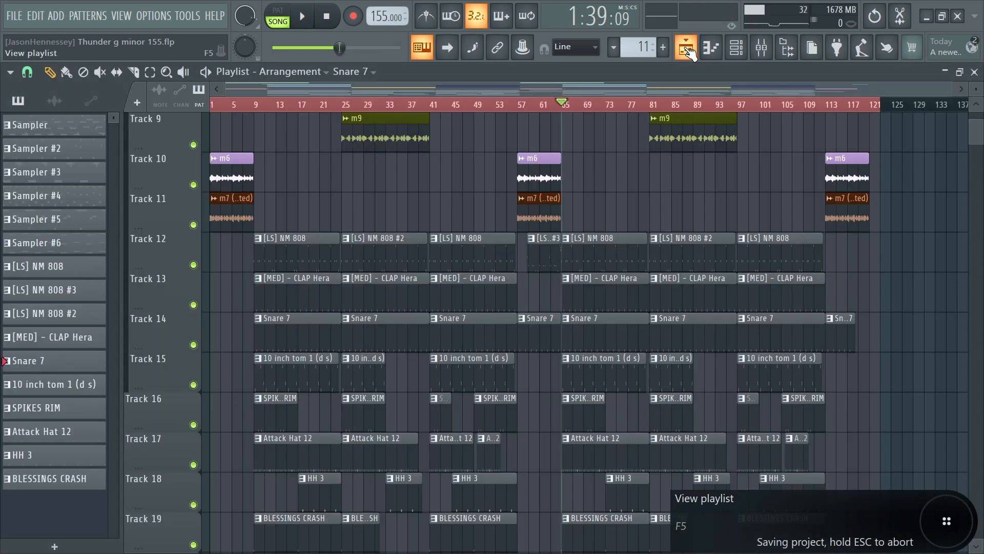
click(762, 49)
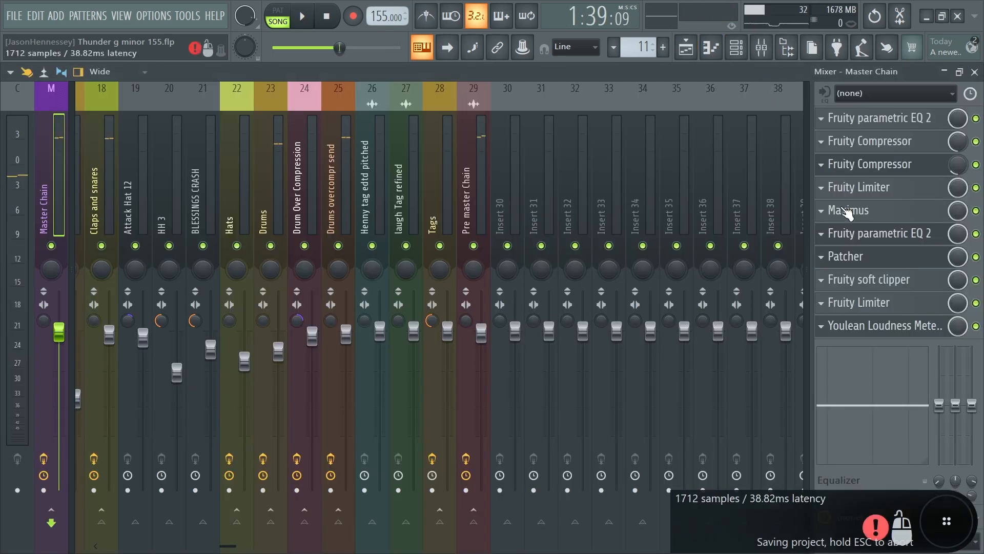
click(876, 326)
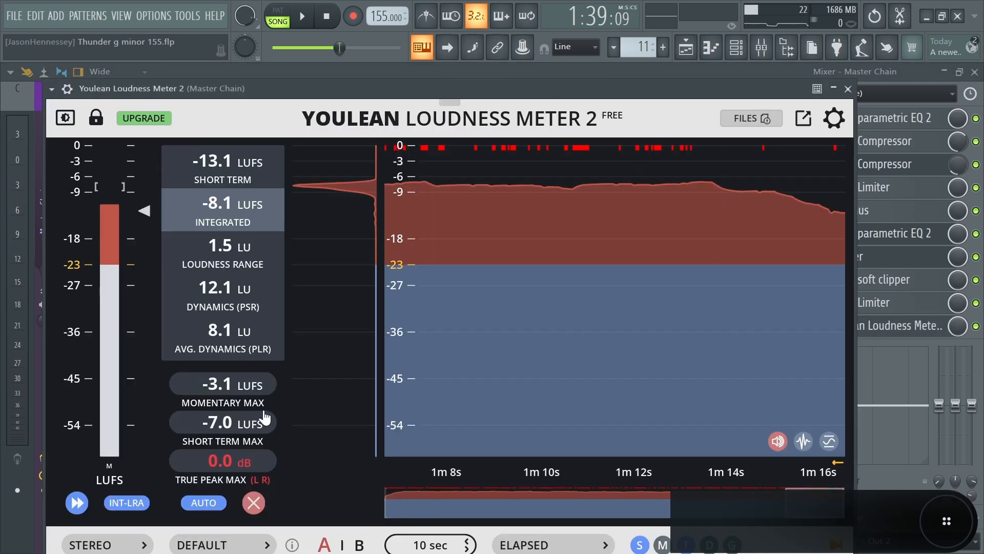
Step: Disable Youlean Loudness Meter 2 on the Master Chain and reopen it to review its last readings
click(849, 89)
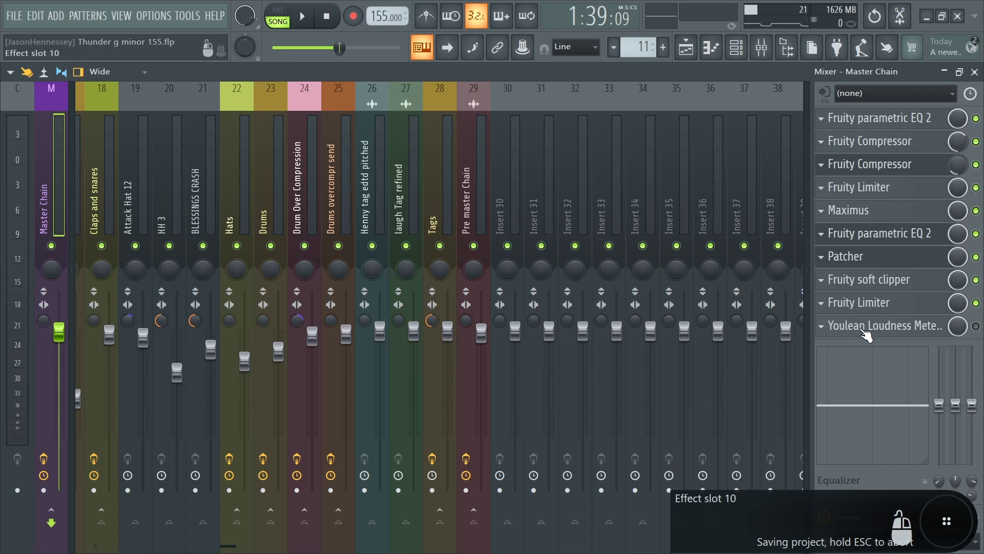
click(872, 327)
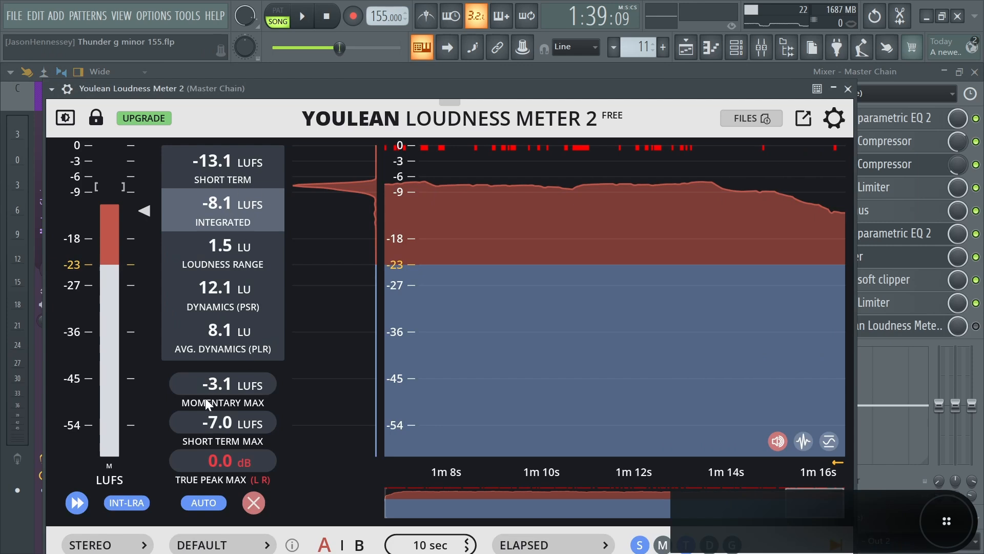
Step: Save the project and show the full song arrangement in the playlist
key(ctrl+s)
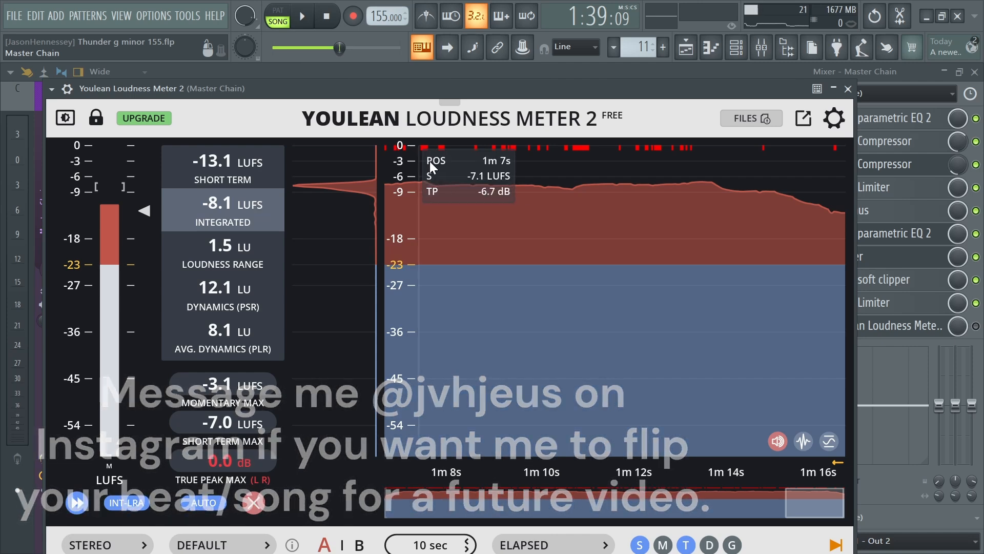
key(ctrl+s)
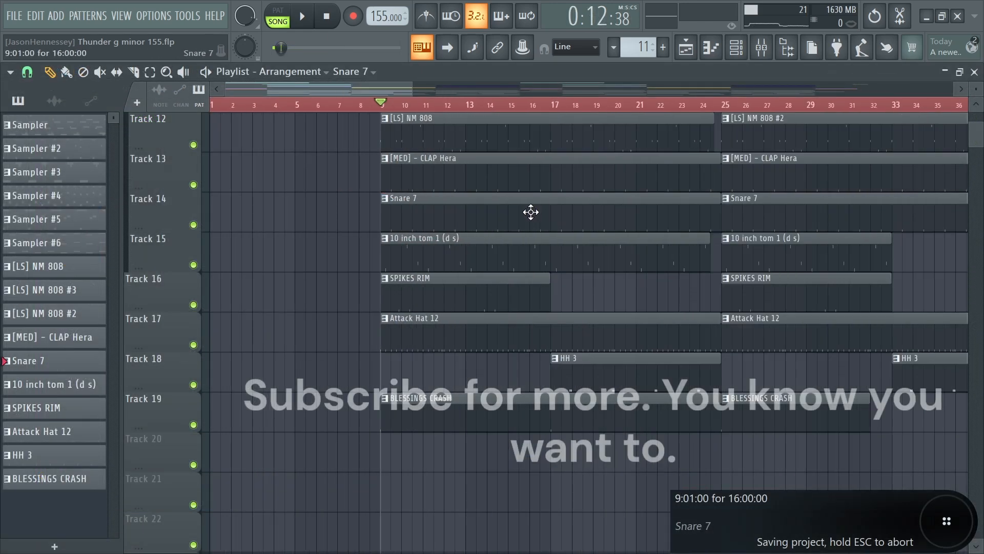
scroll(530, 212, right, 3)
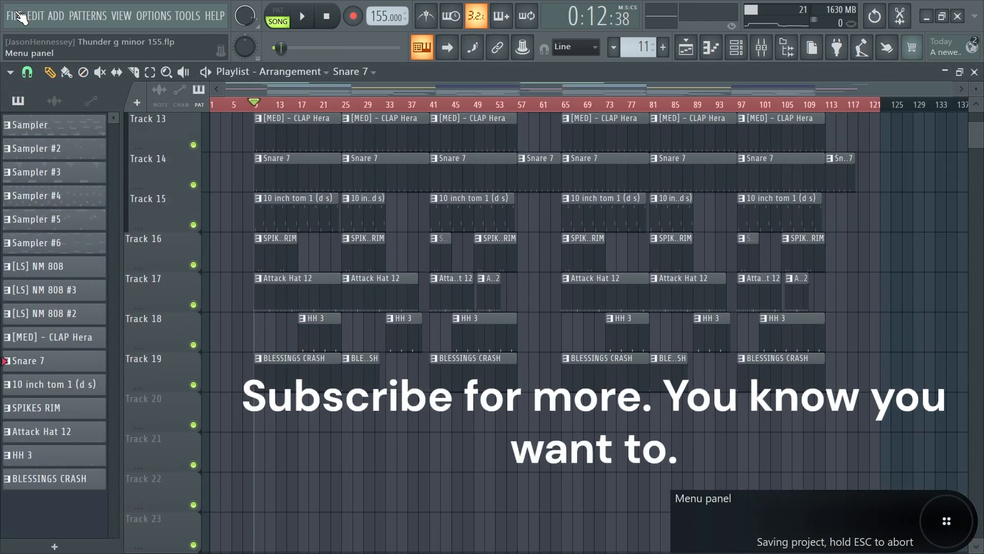
click(14, 16)
click(39, 80)
click(9, 13)
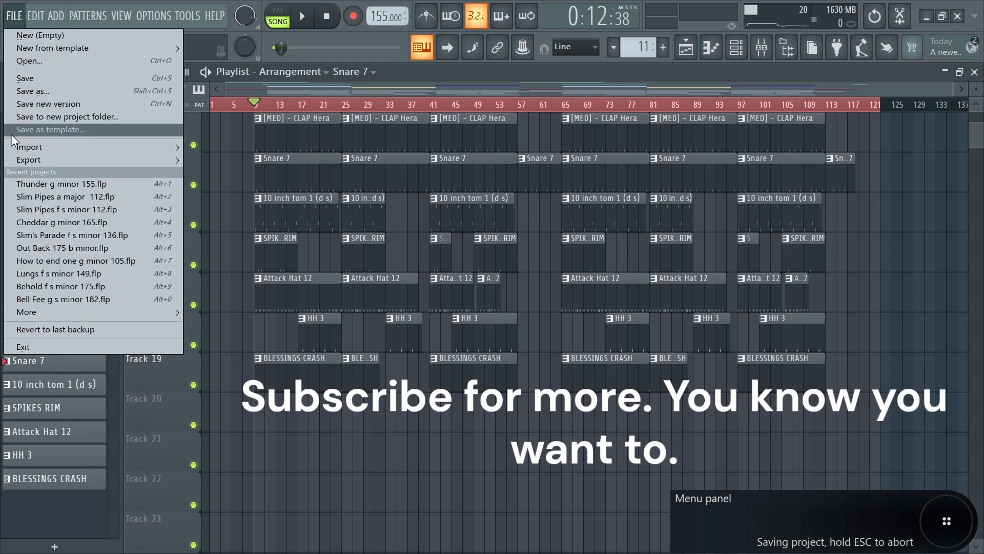
click(512, 464)
Step: Play the mastered song from bar 9 with the upper melody tracks of the playlist in view
key(space)
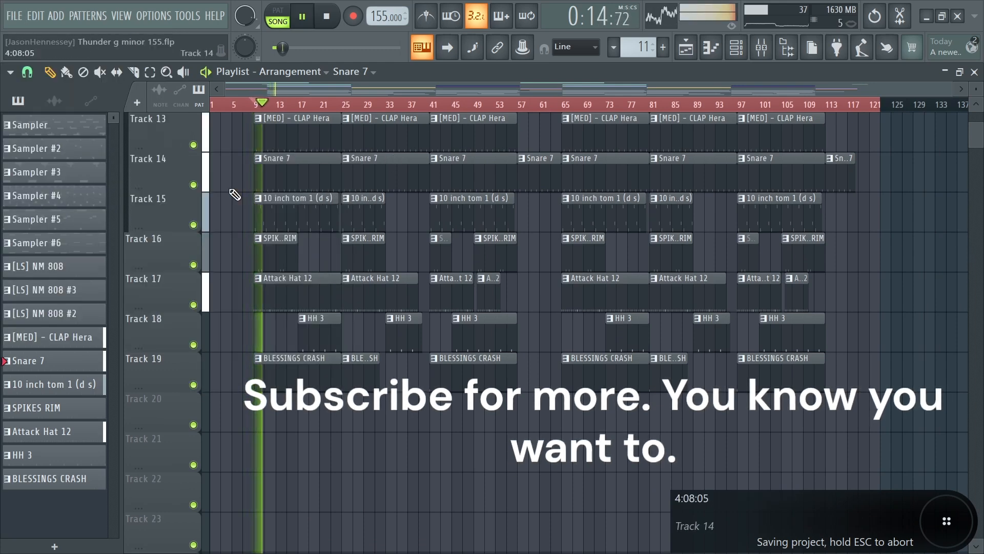
scroll(294, 205, up, 3)
scroll(294, 205, up, 7)
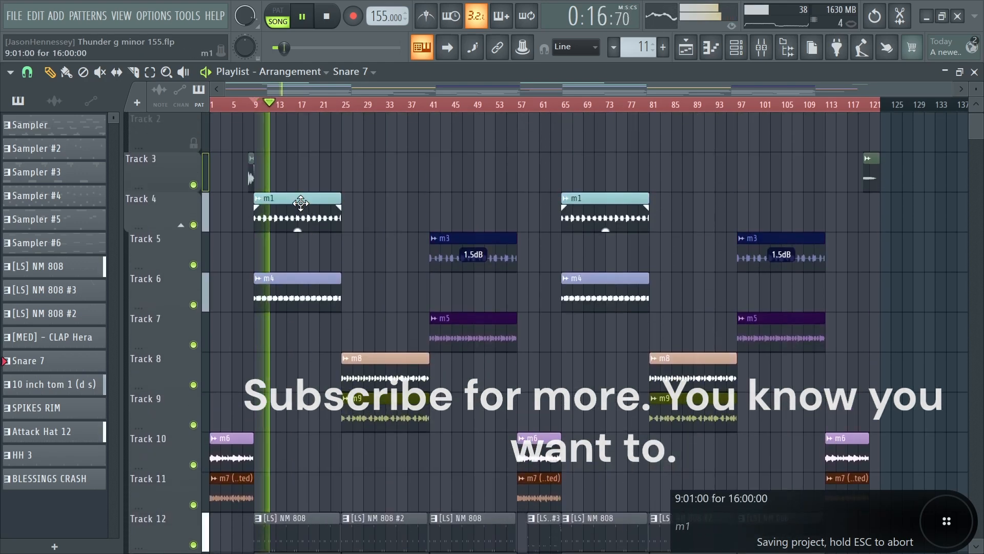